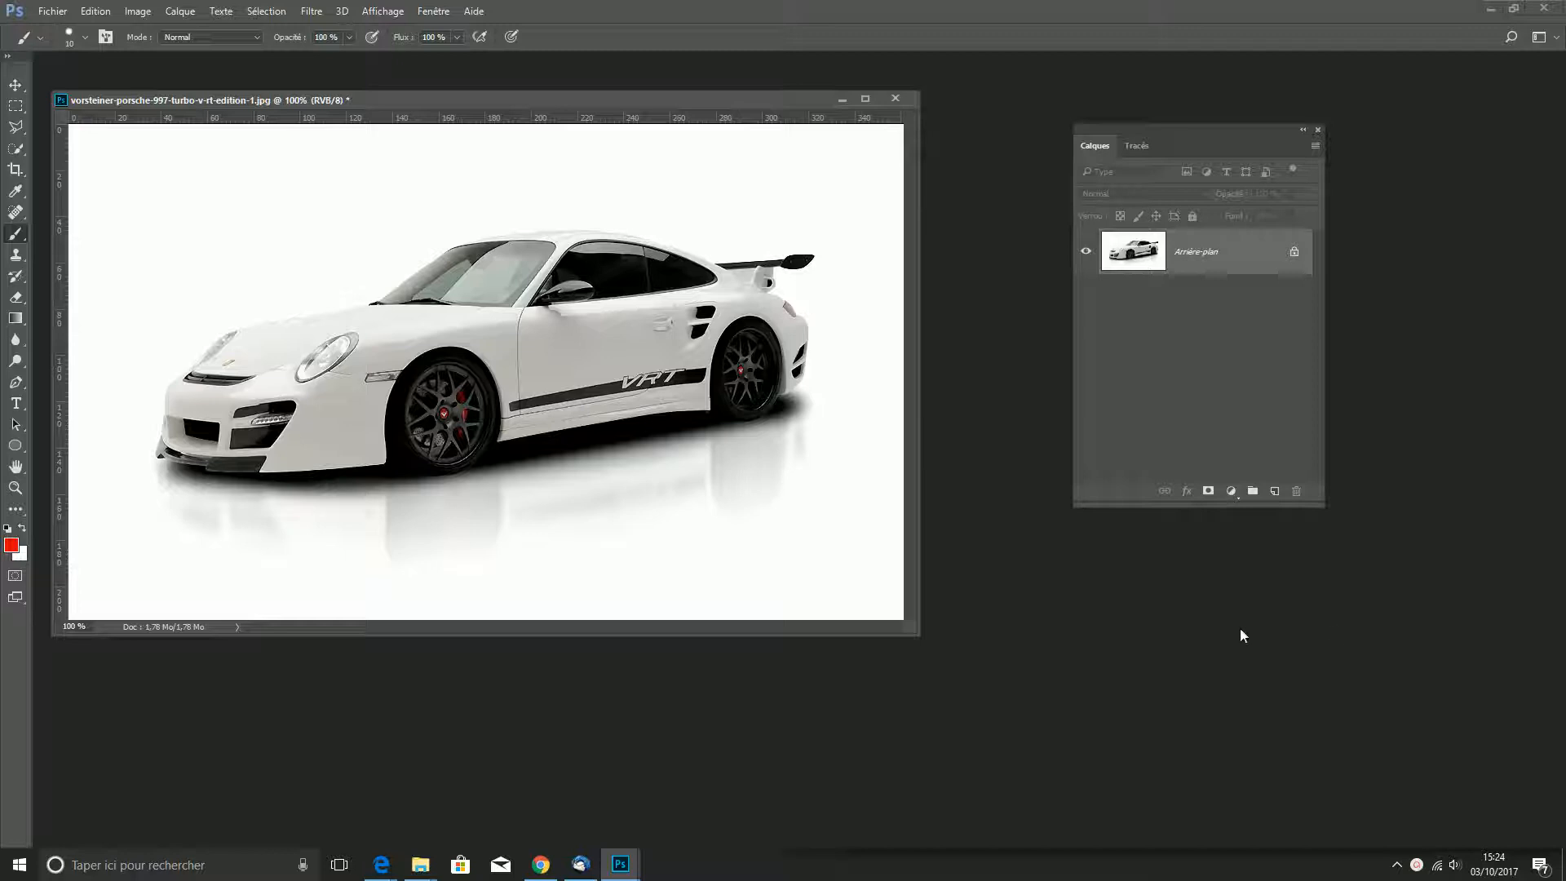
Step: Select the car's white bodywork with the Quick Selection tool, using a 9 px brush
left_click_drag(517, 94, 578, 159)
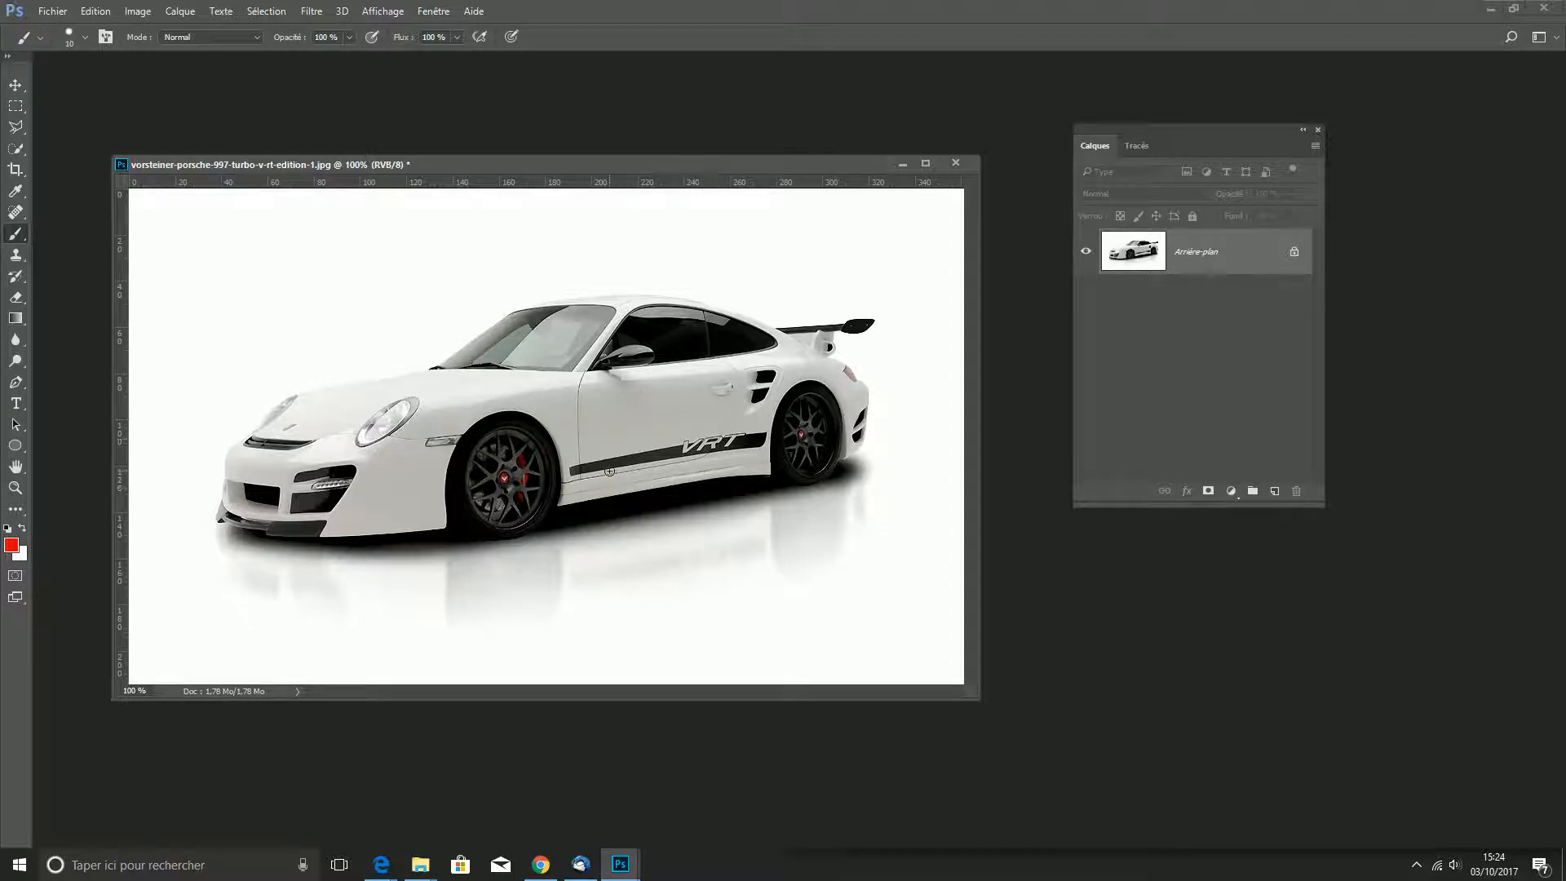
left_click(17, 151)
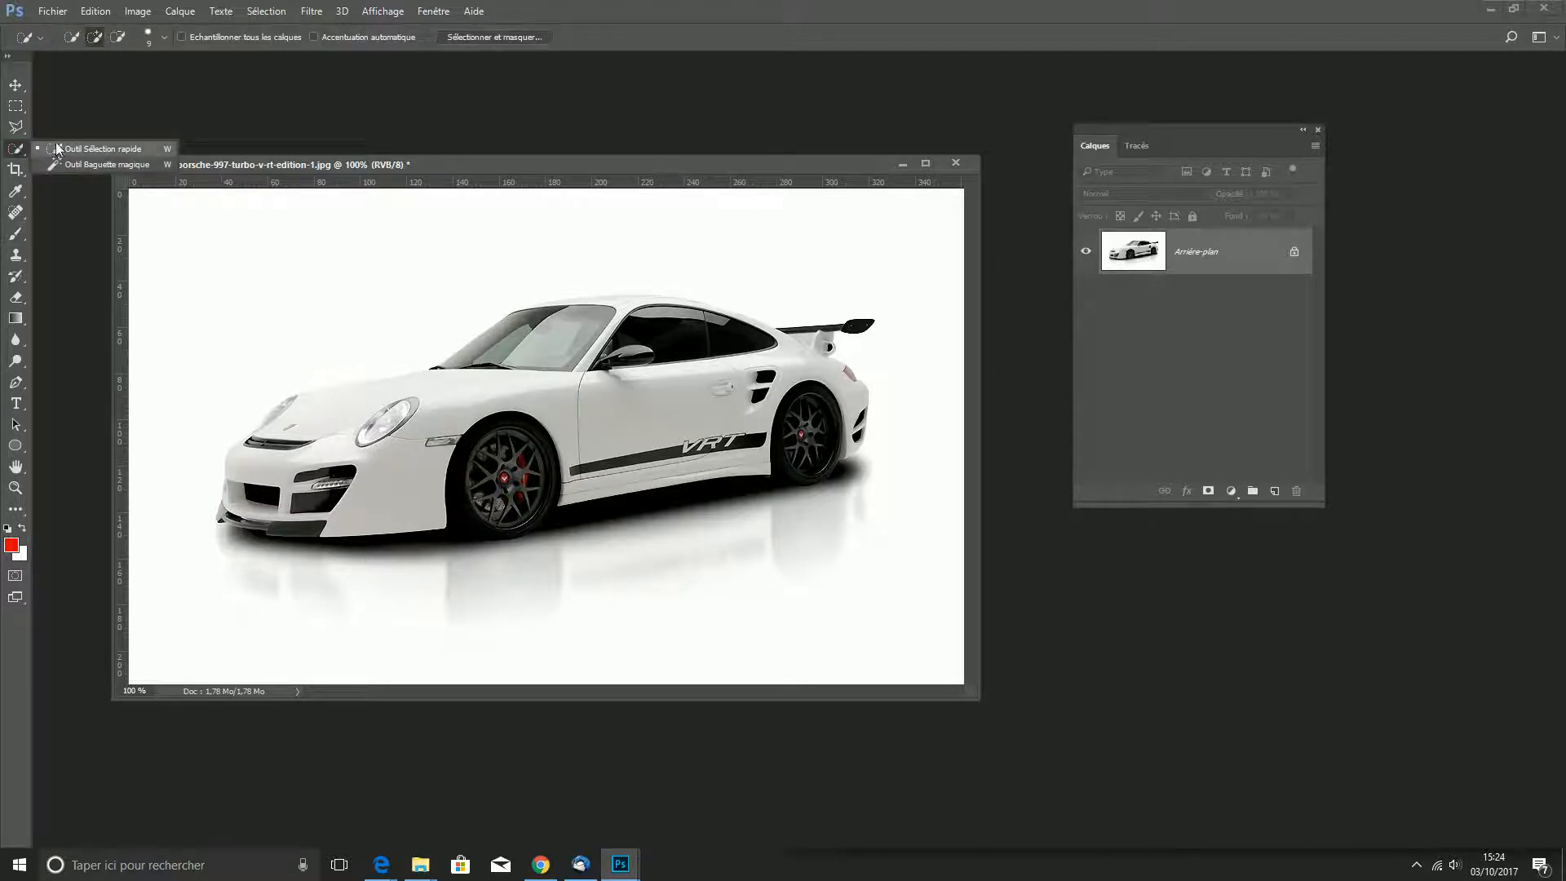
left_click(23, 150)
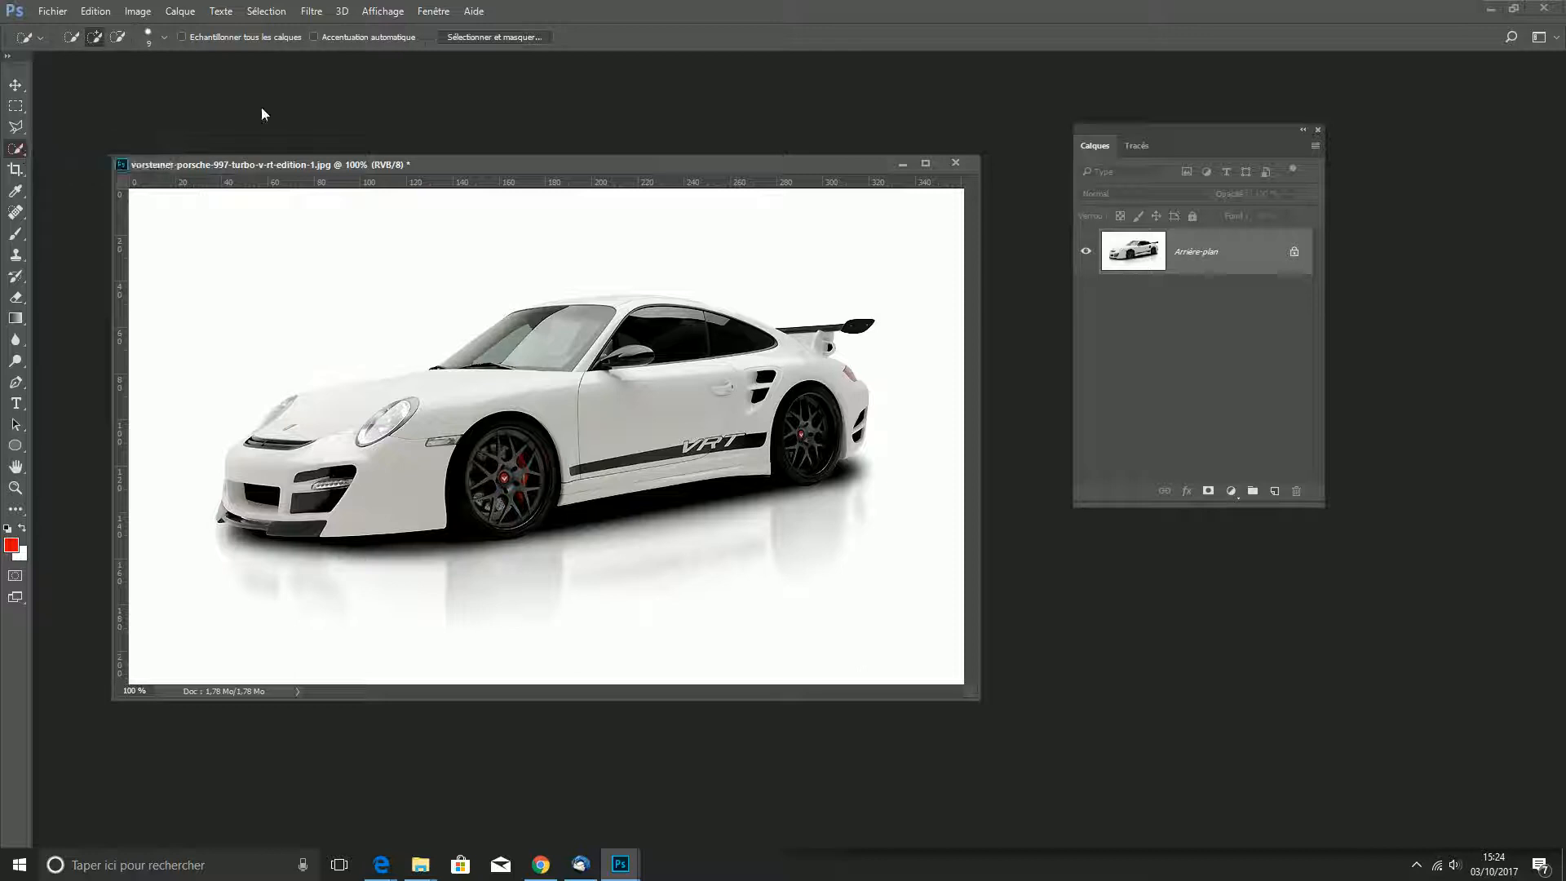
left_click(163, 37)
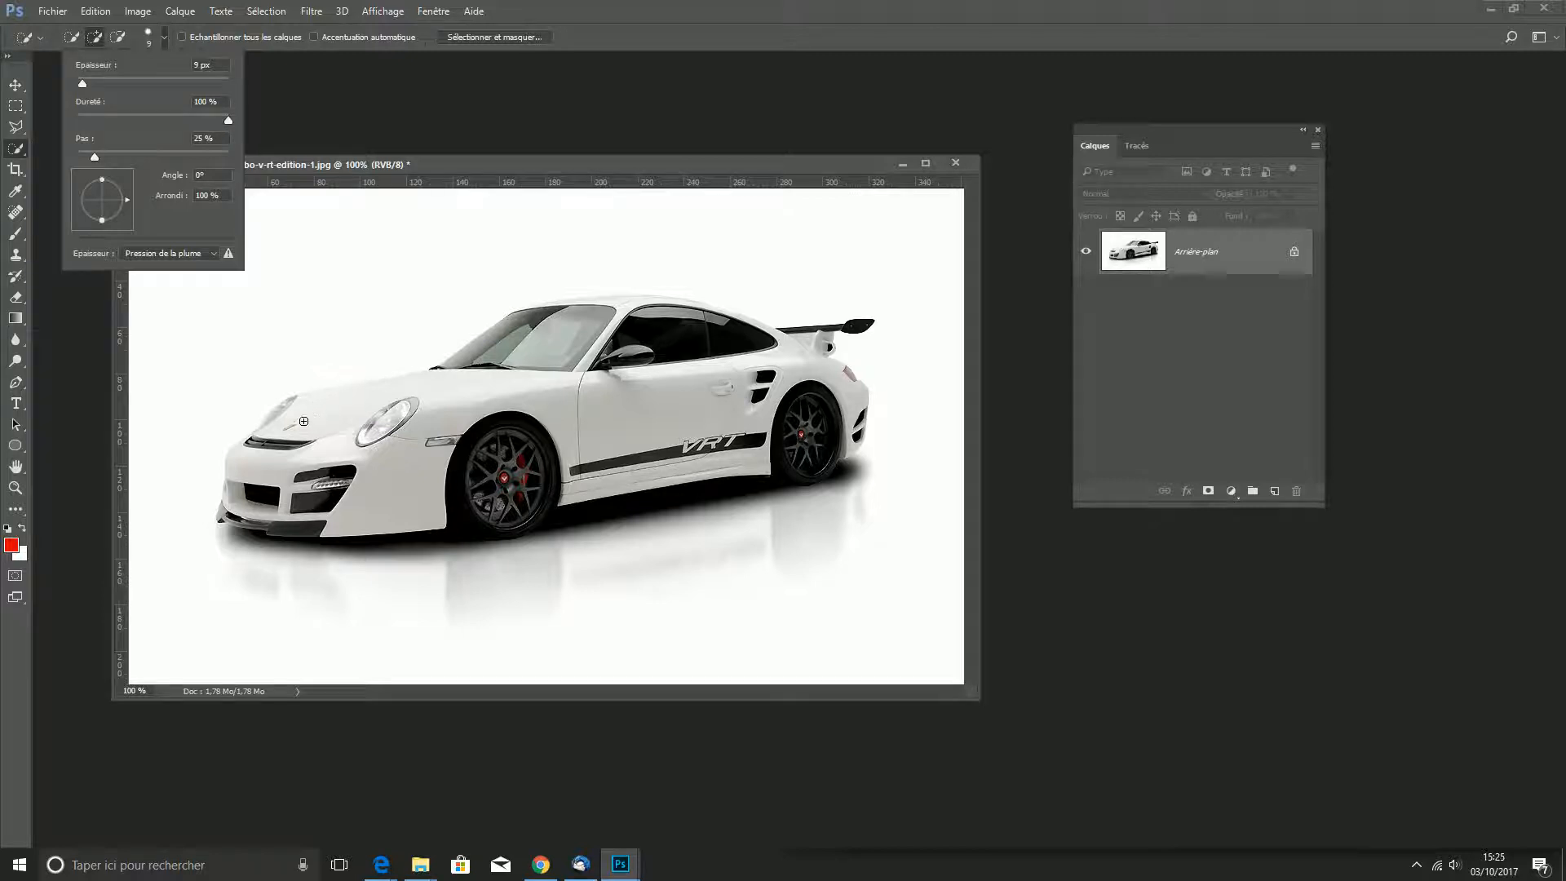
mouse_move(320, 419)
left_mouse_down()
mouse_move(526, 401)
mouse_move(464, 429)
mouse_move(426, 481)
mouse_move(318, 469)
mouse_move(253, 483)
mouse_move(272, 496)
mouse_move(334, 482)
mouse_move(277, 522)
mouse_move(358, 500)
mouse_move(434, 439)
mouse_move(527, 405)
mouse_move(572, 436)
mouse_move(569, 481)
mouse_move(594, 488)
mouse_move(738, 436)
mouse_move(721, 433)
mouse_move(798, 363)
mouse_move(830, 392)
mouse_move(840, 382)
mouse_move(662, 305)
mouse_move(576, 302)
mouse_move(510, 328)
left_mouse_up()
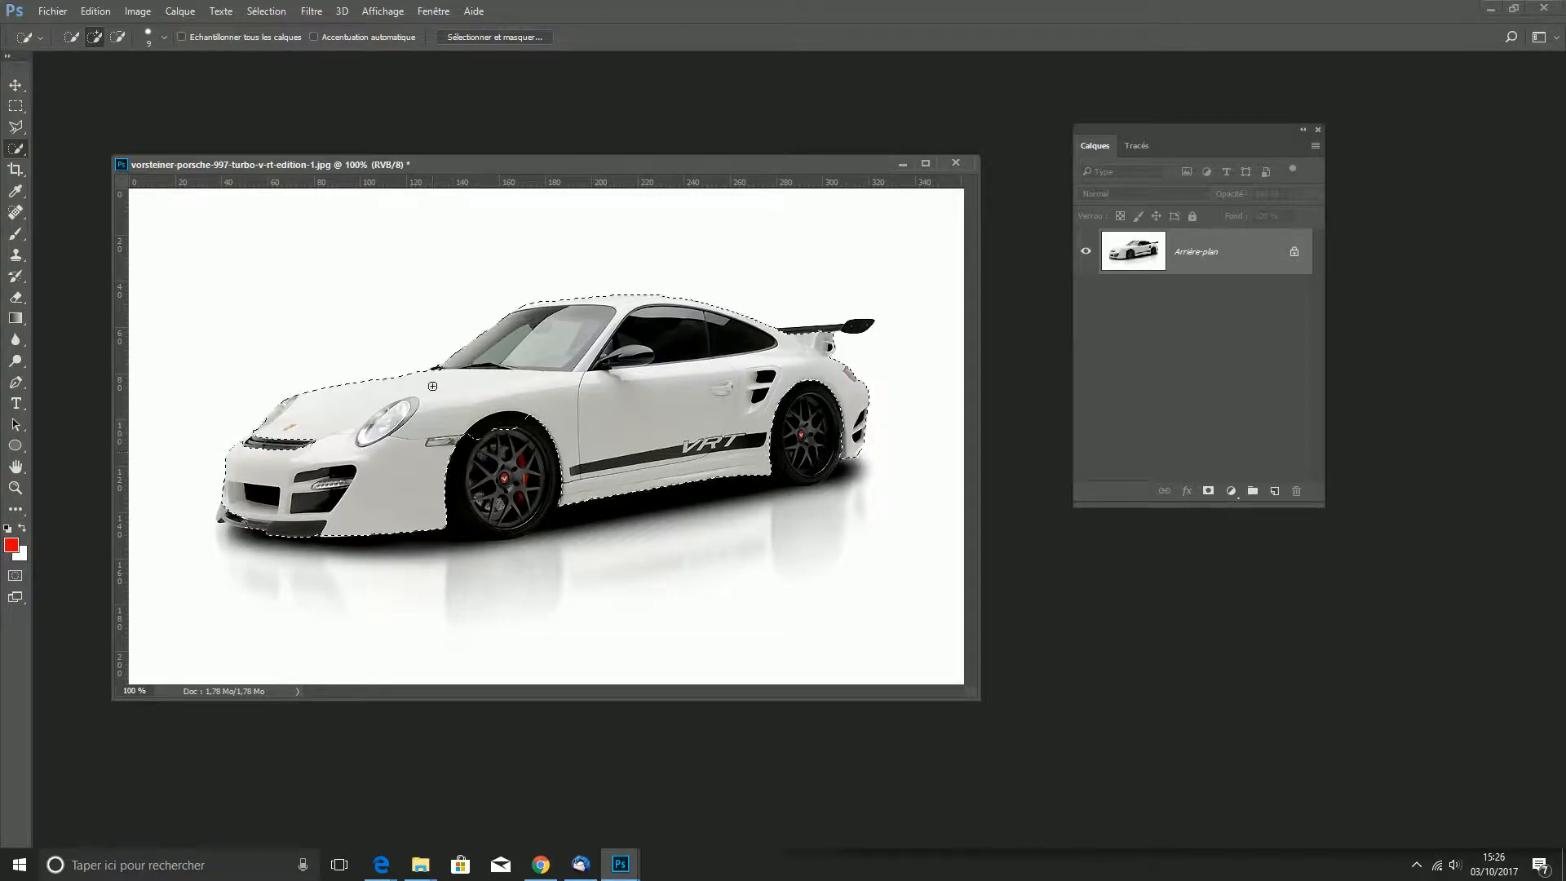
Step: Subtract the front wheel arch area and the front grille opening from the bodywork selection
right_click(17, 150)
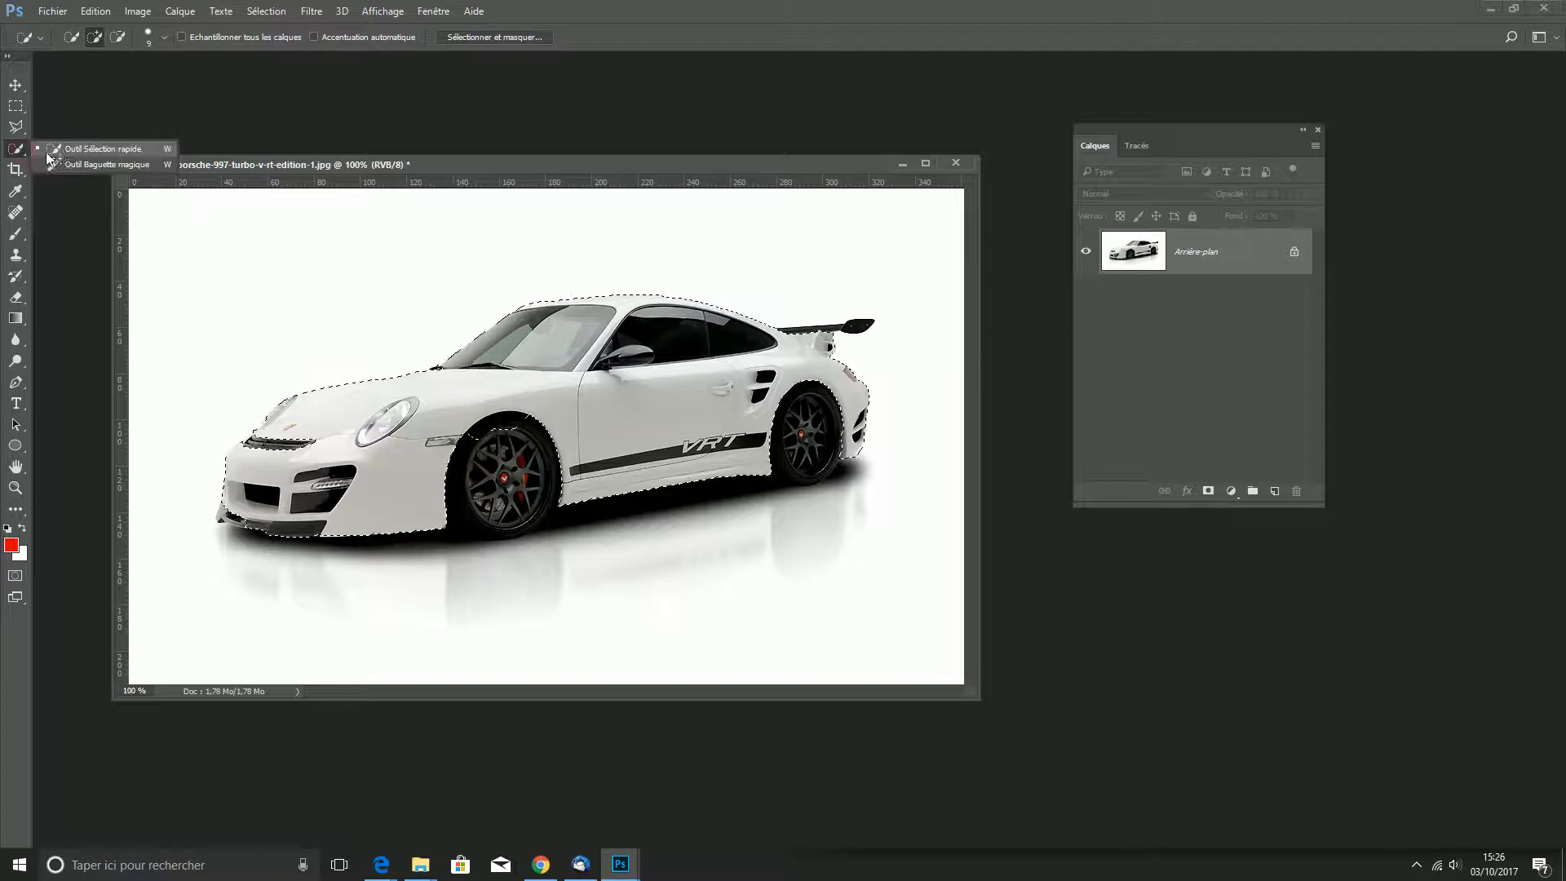
left_click(98, 150)
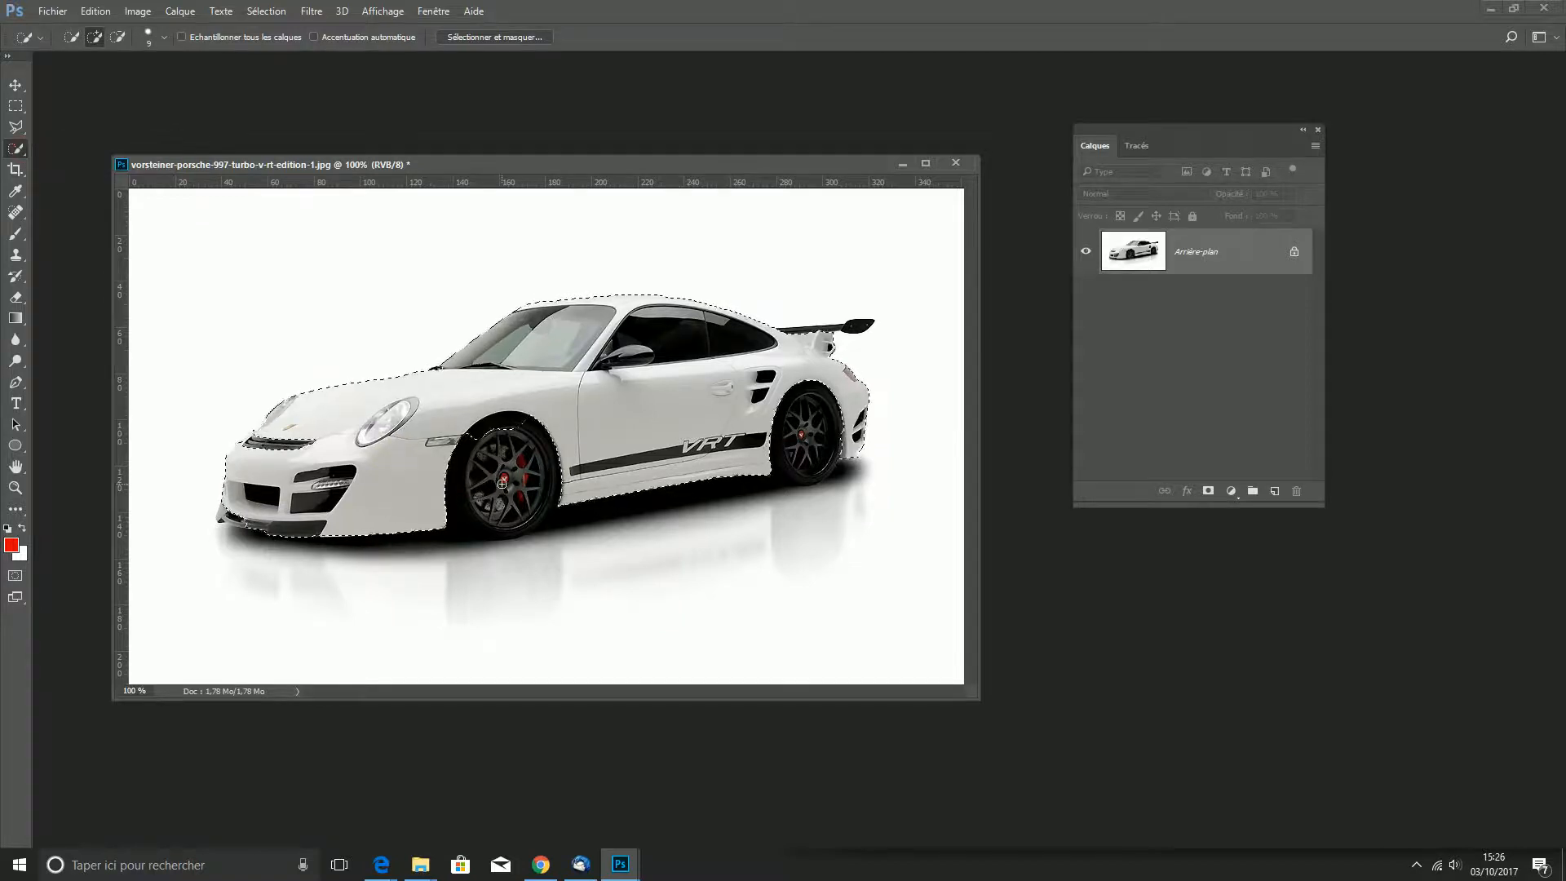
key("alt")
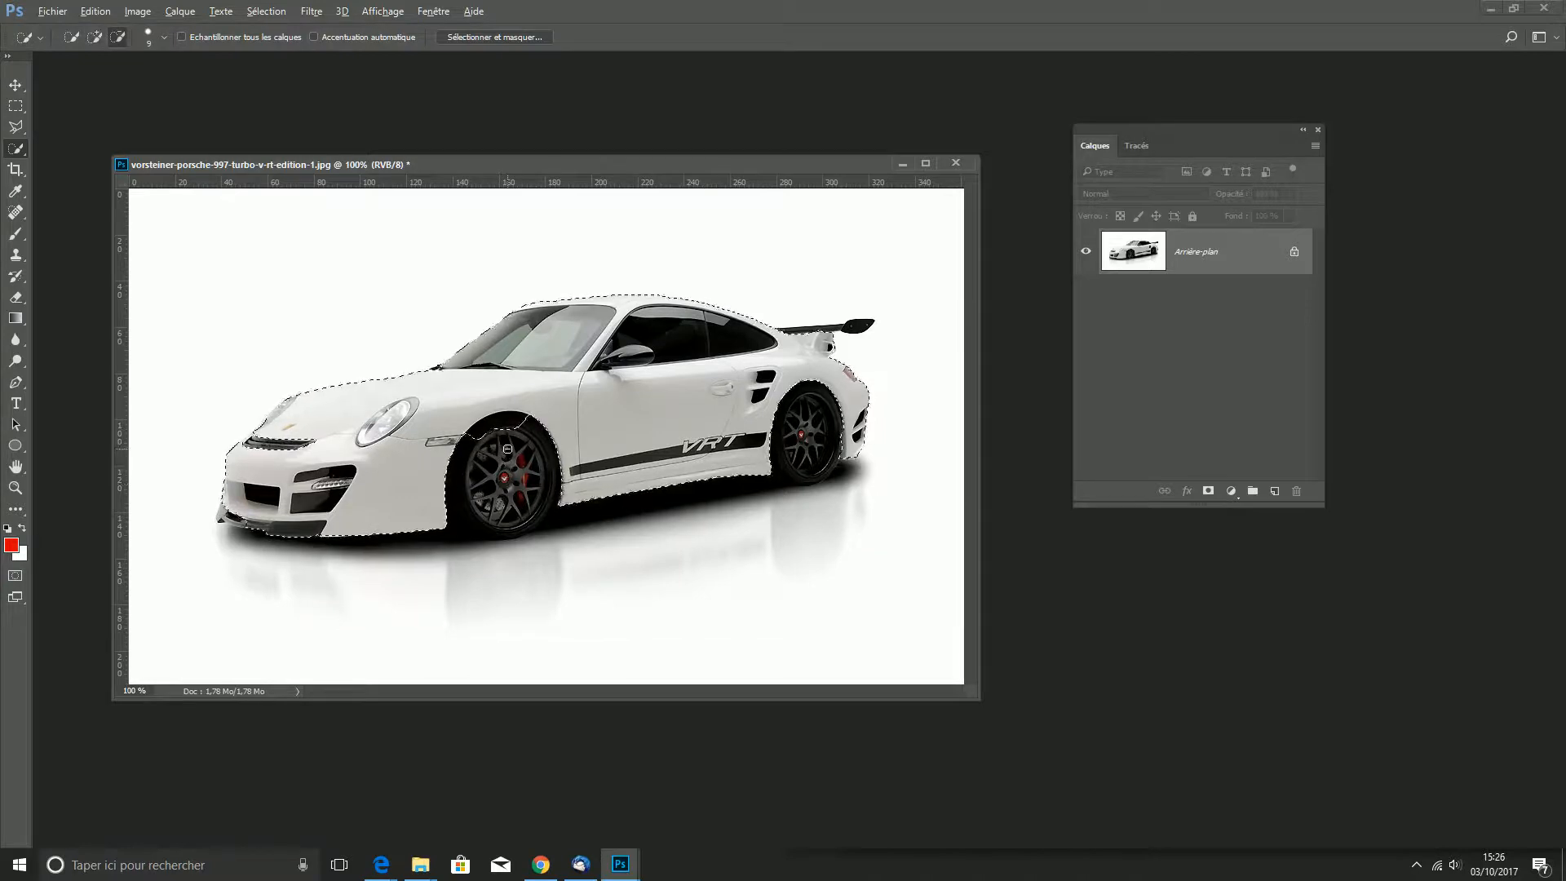
left_click(508, 448, "alt")
key("alt")
key("alt")
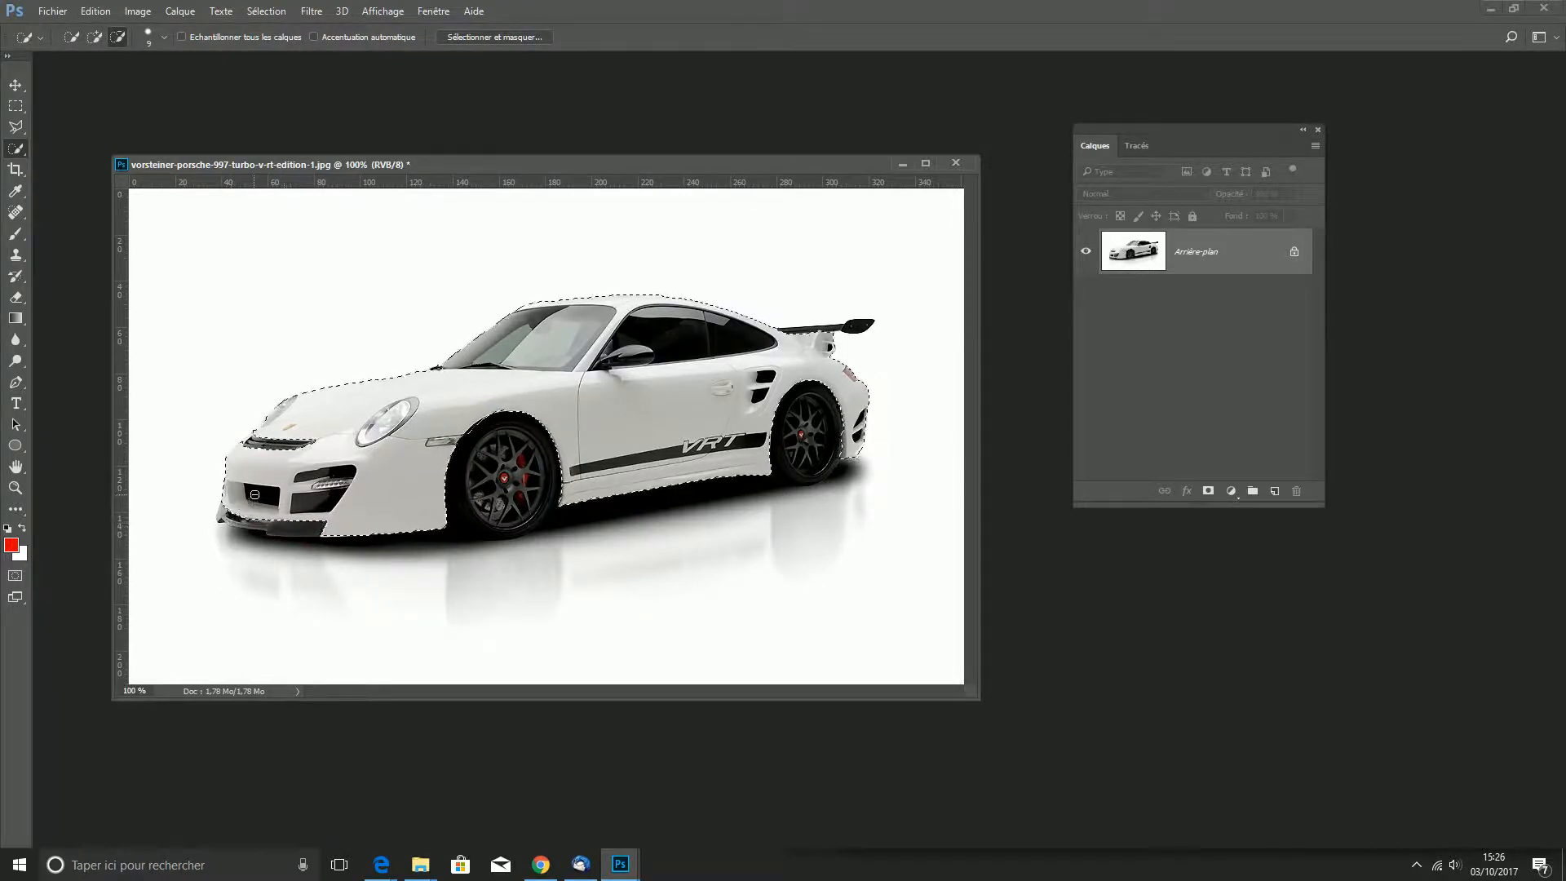
key("alt")
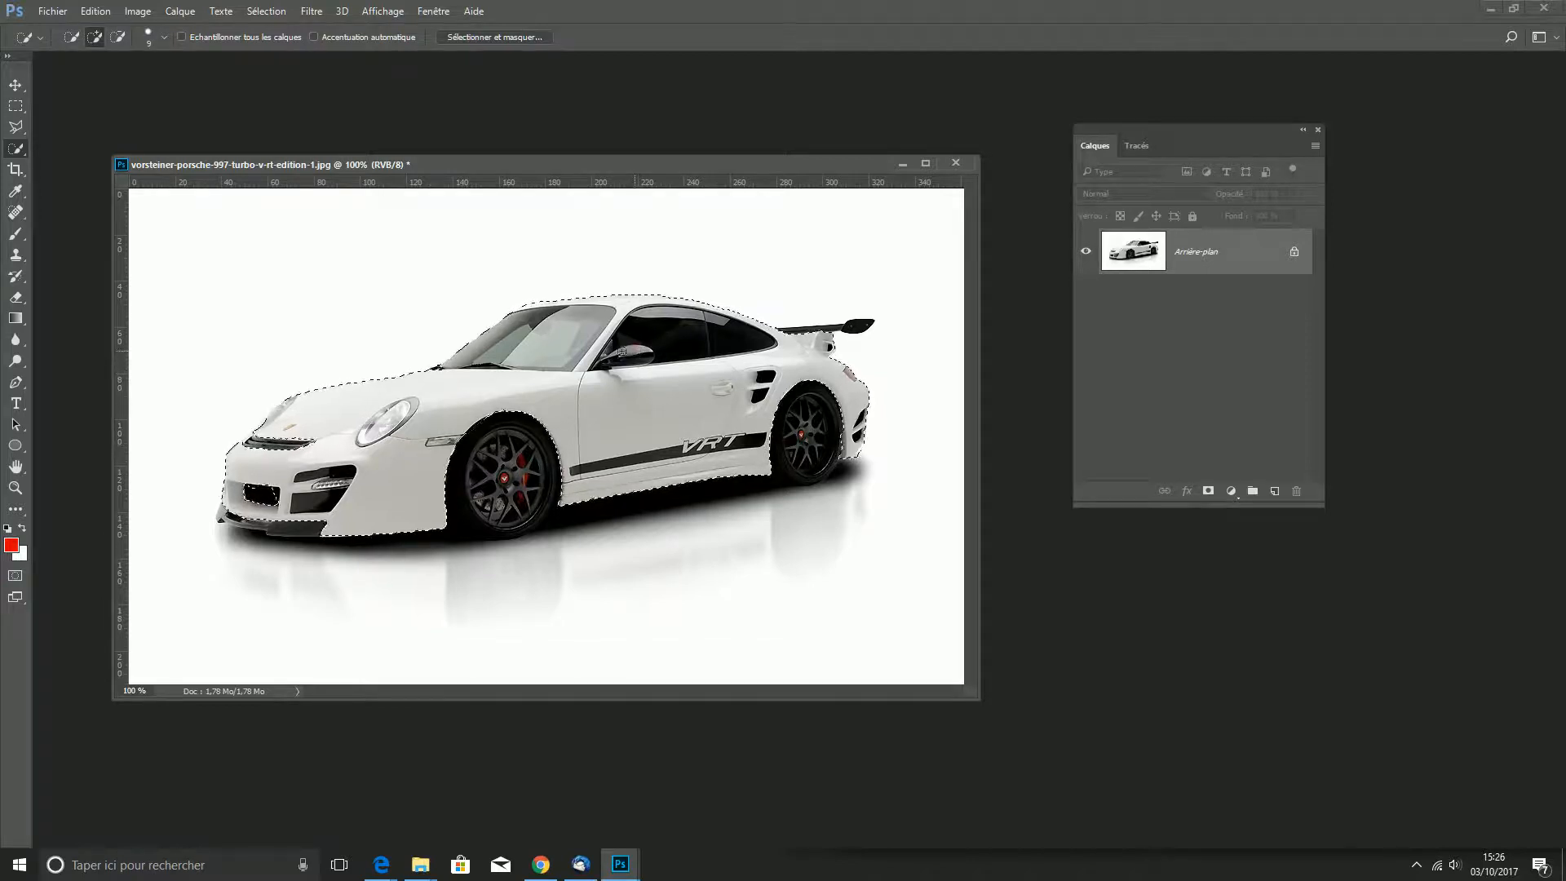
Step: Subtract the side windows, door mirror and windshield from the bodywork selection
key("alt")
left_click_drag(607, 356, 635, 324)
left_click(547, 325)
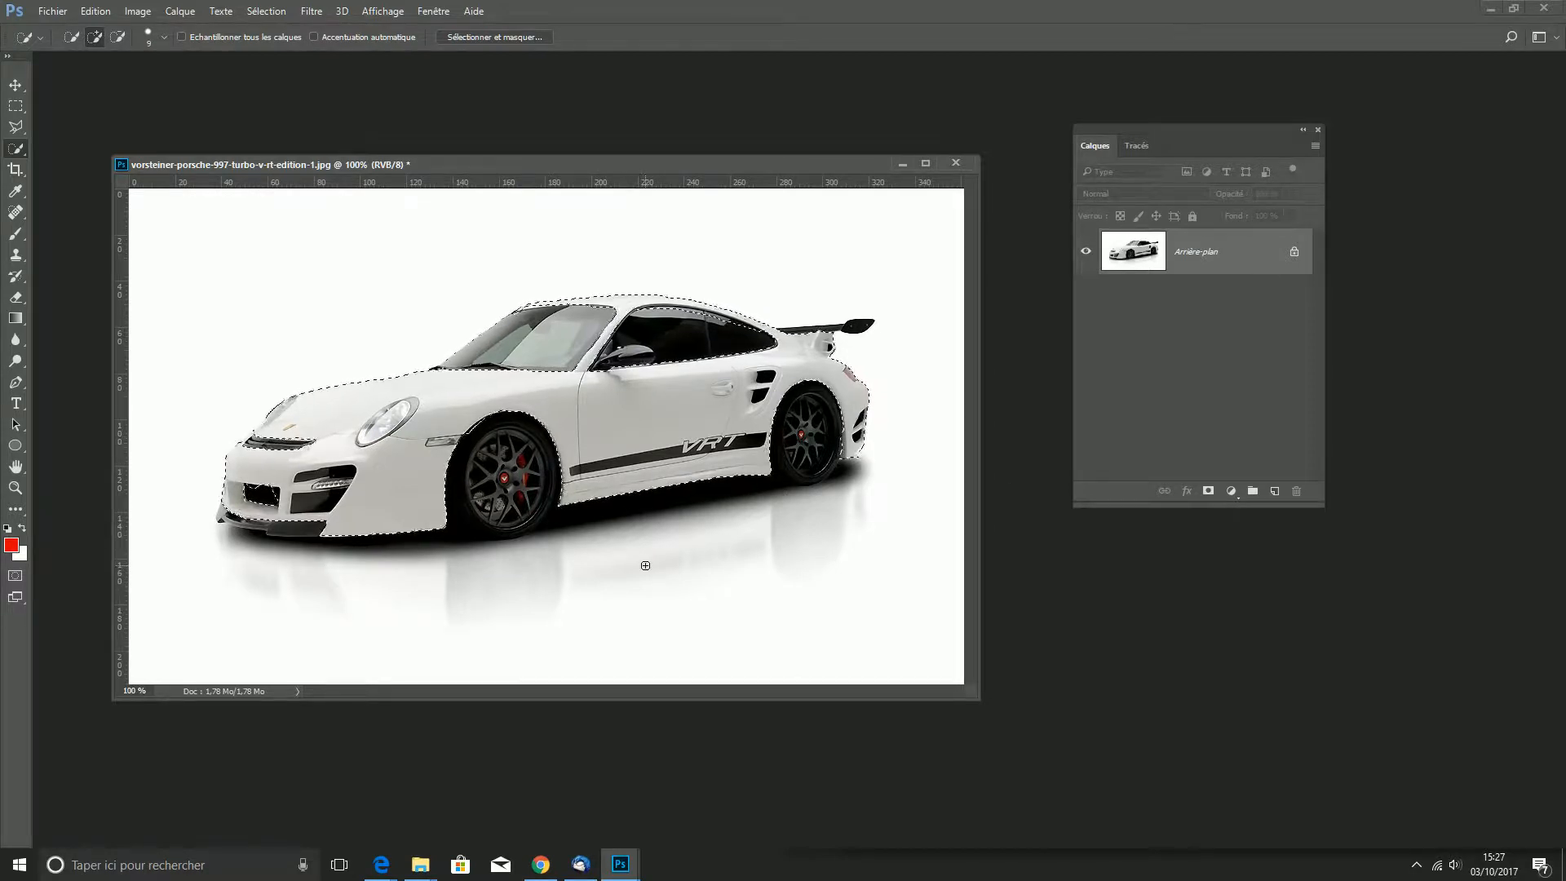
Step: Copy the selected bodywork onto a new layer and check the cutout with the background layer hidden and shown
key("ctrl+j")
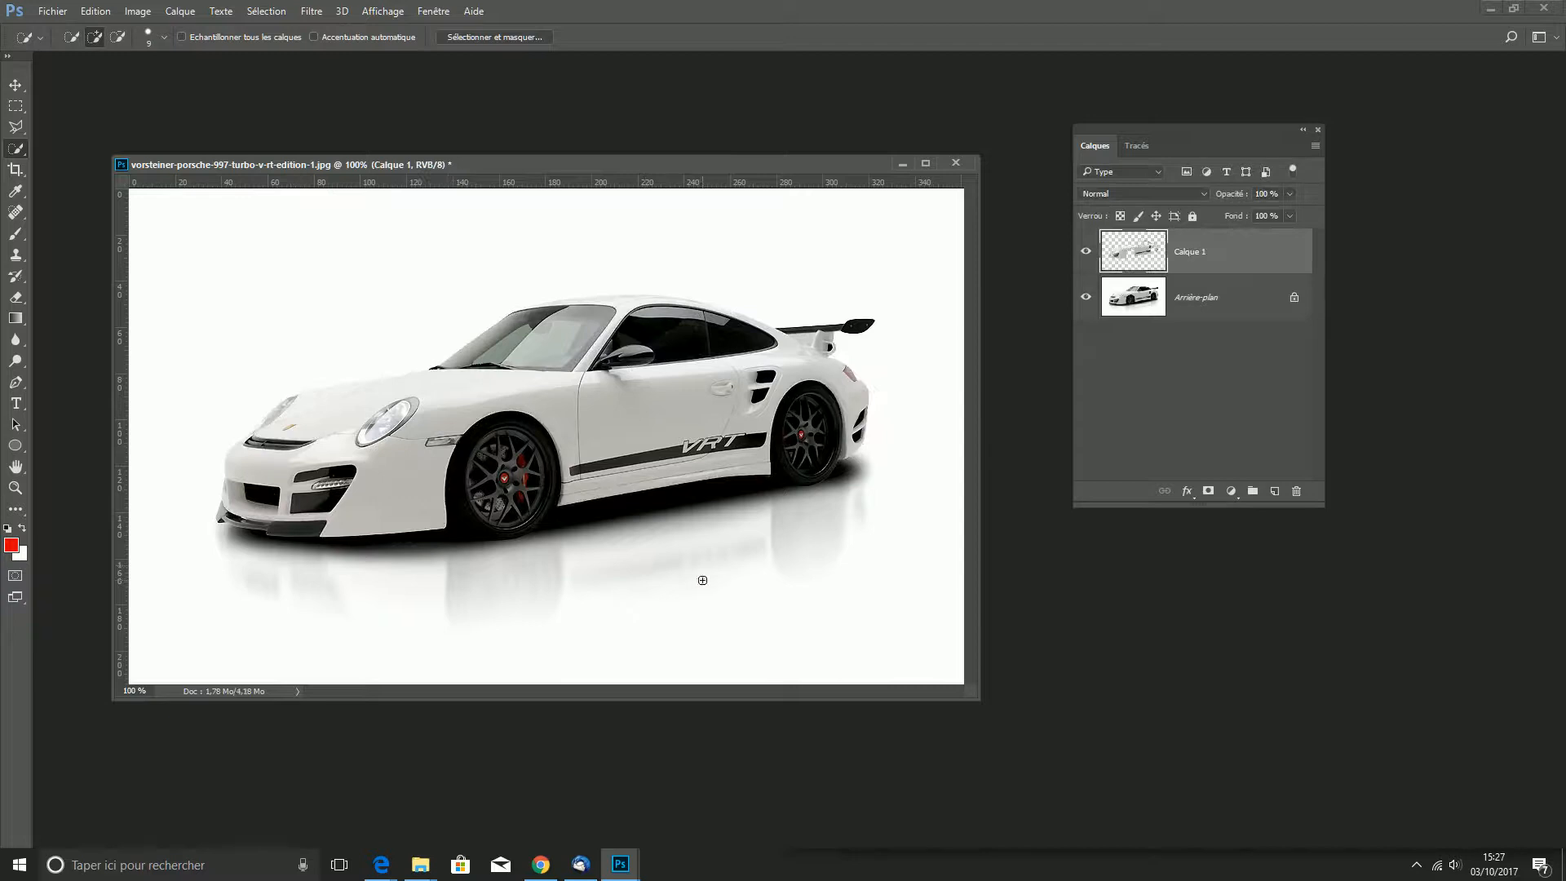
left_click(1085, 298)
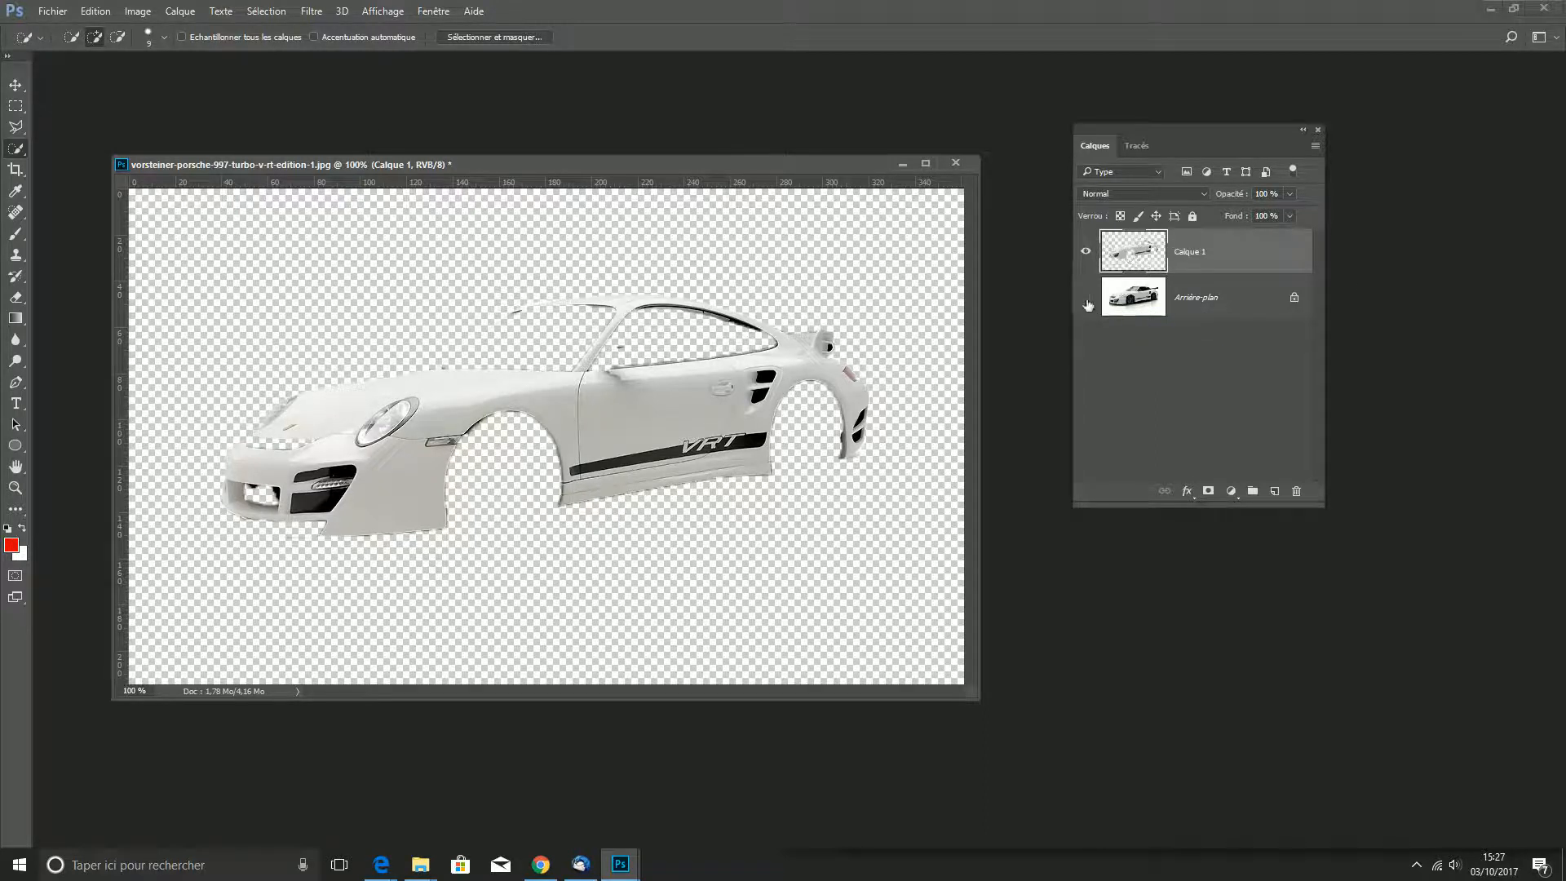
left_click(1086, 299)
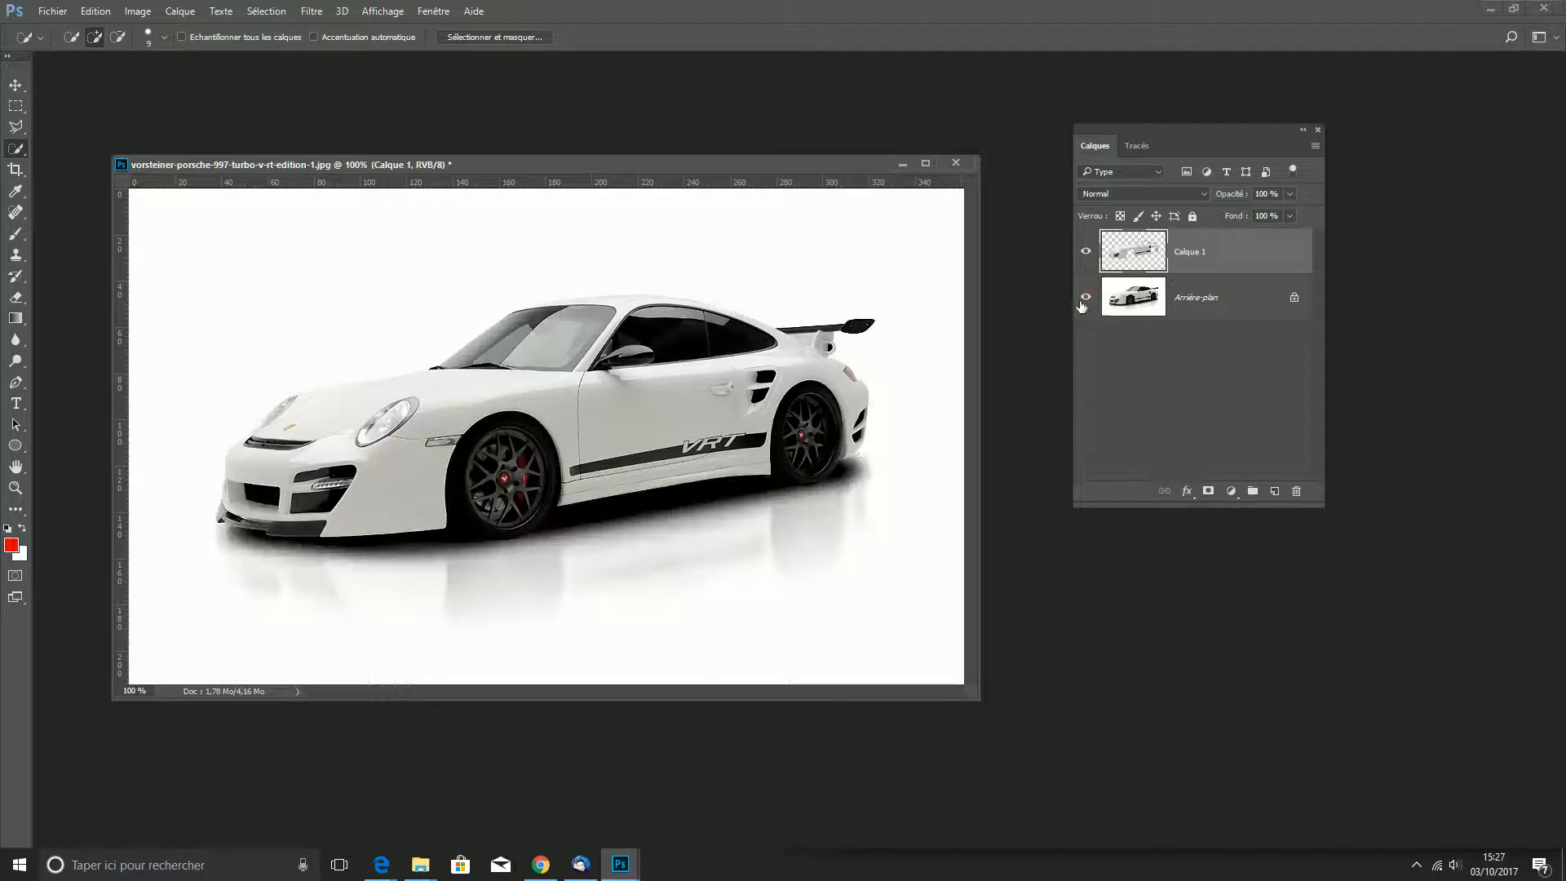
left_click(1085, 298)
left_click(1085, 298)
left_click(1086, 298)
left_click(1086, 299)
Step: Load the outline of the bodywork layer as a selection and deselect it
left_click(1142, 259, "ctrl")
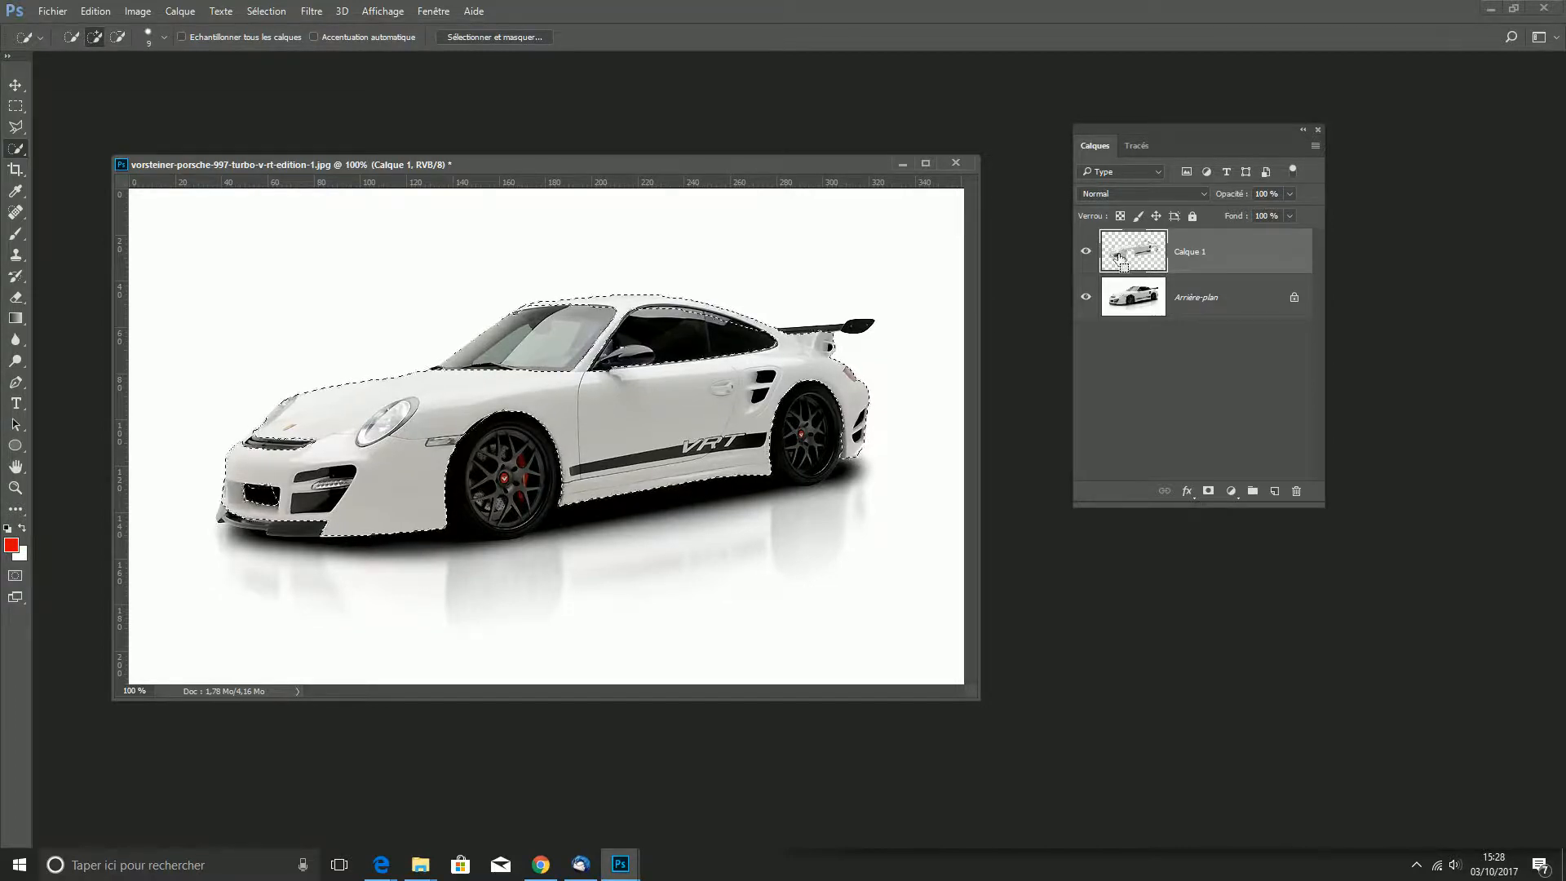
key("ctrl+d")
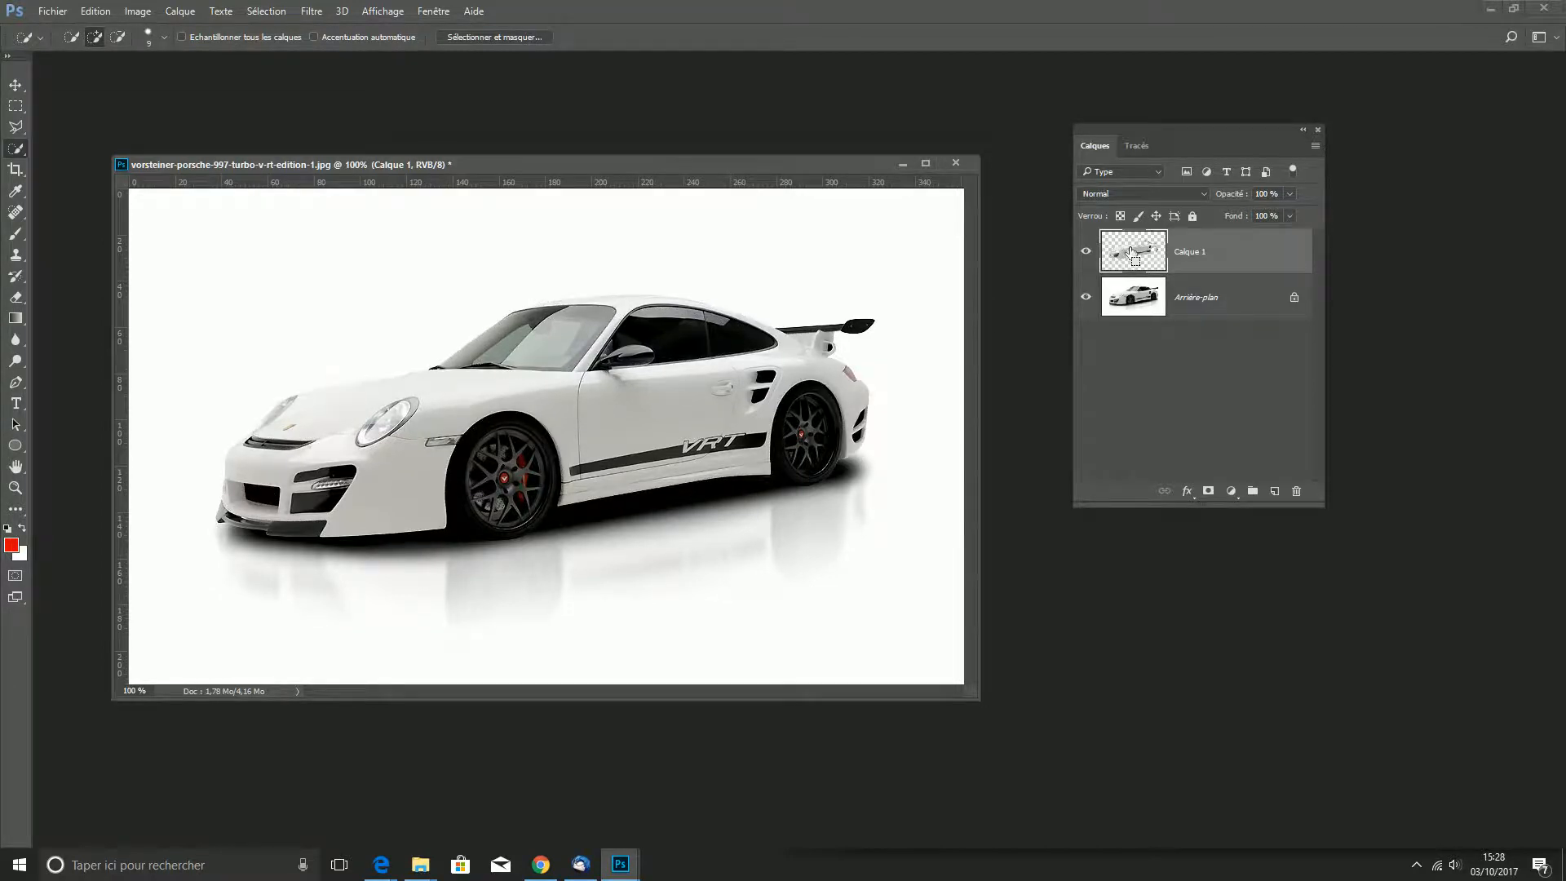
left_click(1141, 256, "ctrl")
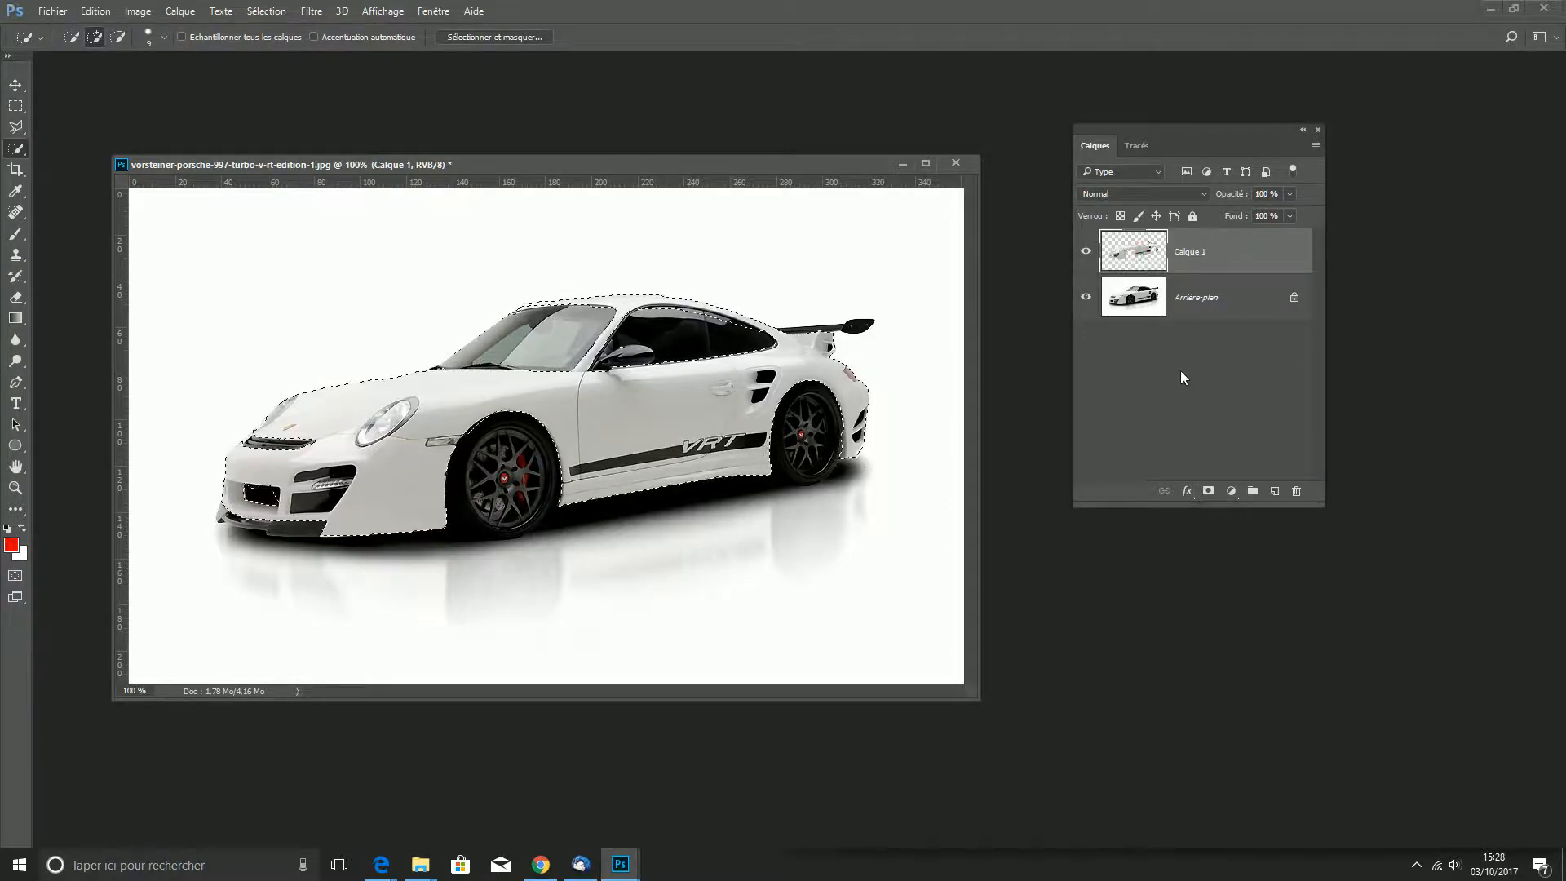
key("ctrl+d")
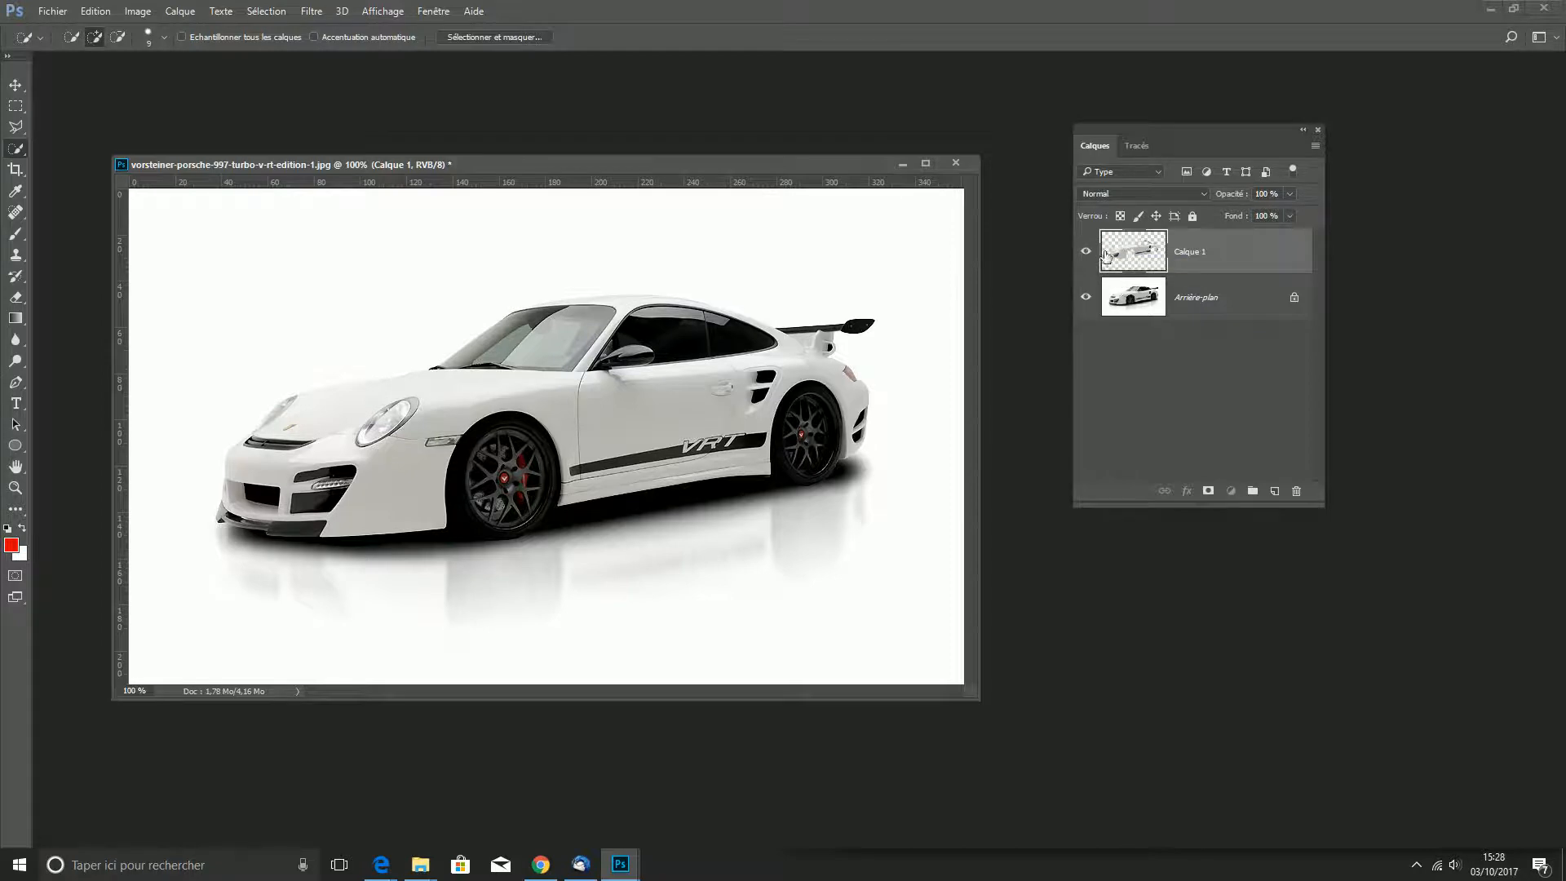
Step: Hide the background layer and lock the transparent pixels of the bodywork layer
left_click(1085, 297)
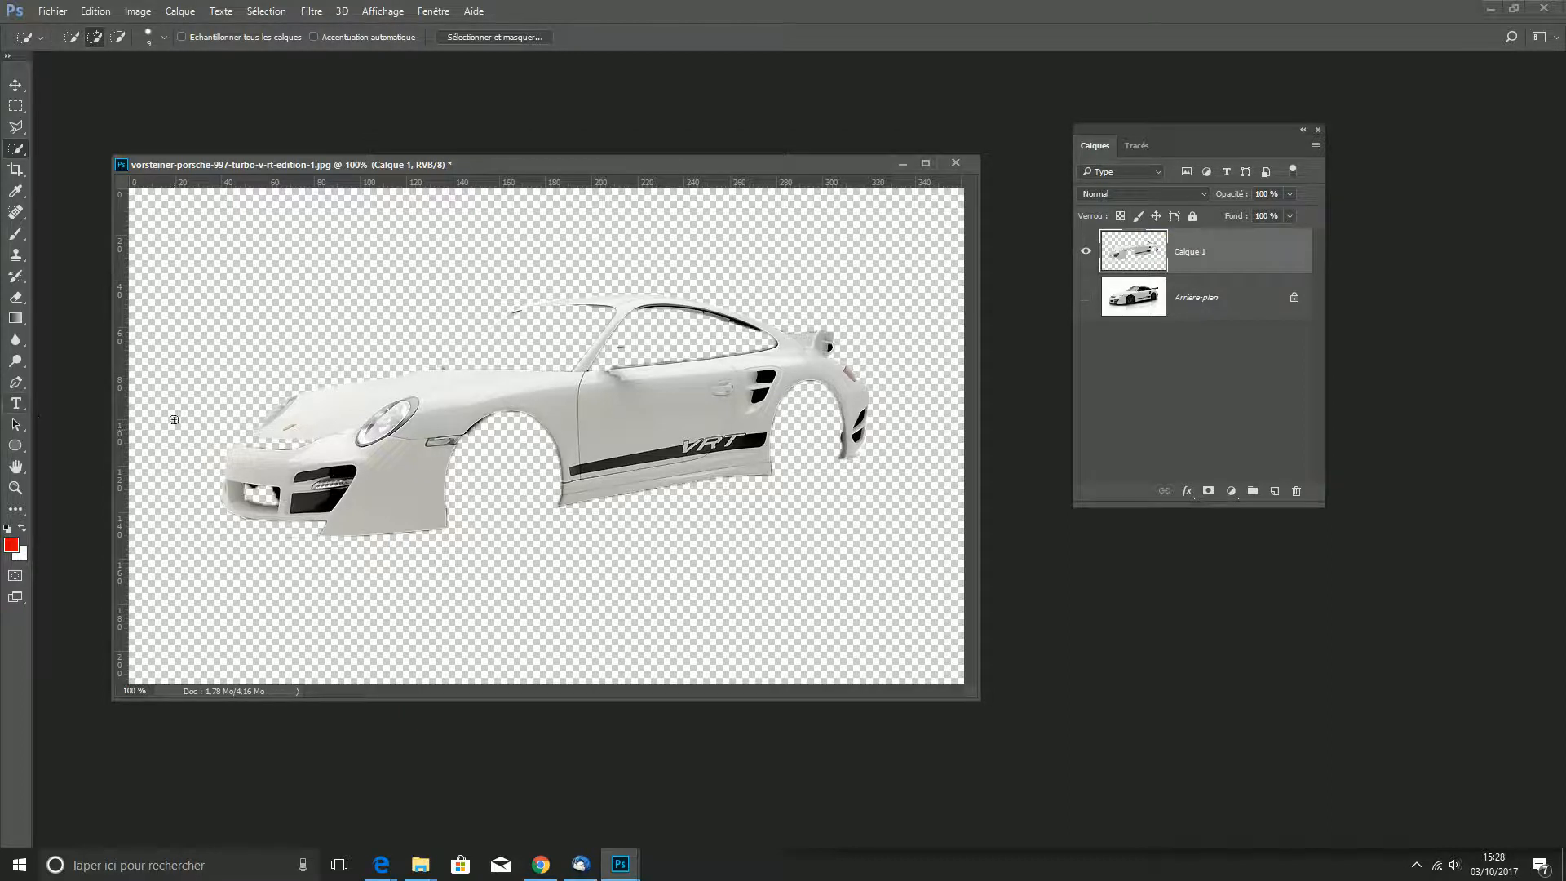
left_click(1120, 217)
Step: Try a red stroke across the front of the bodywork with an 80 px hard brush and undo it
left_click(16, 234)
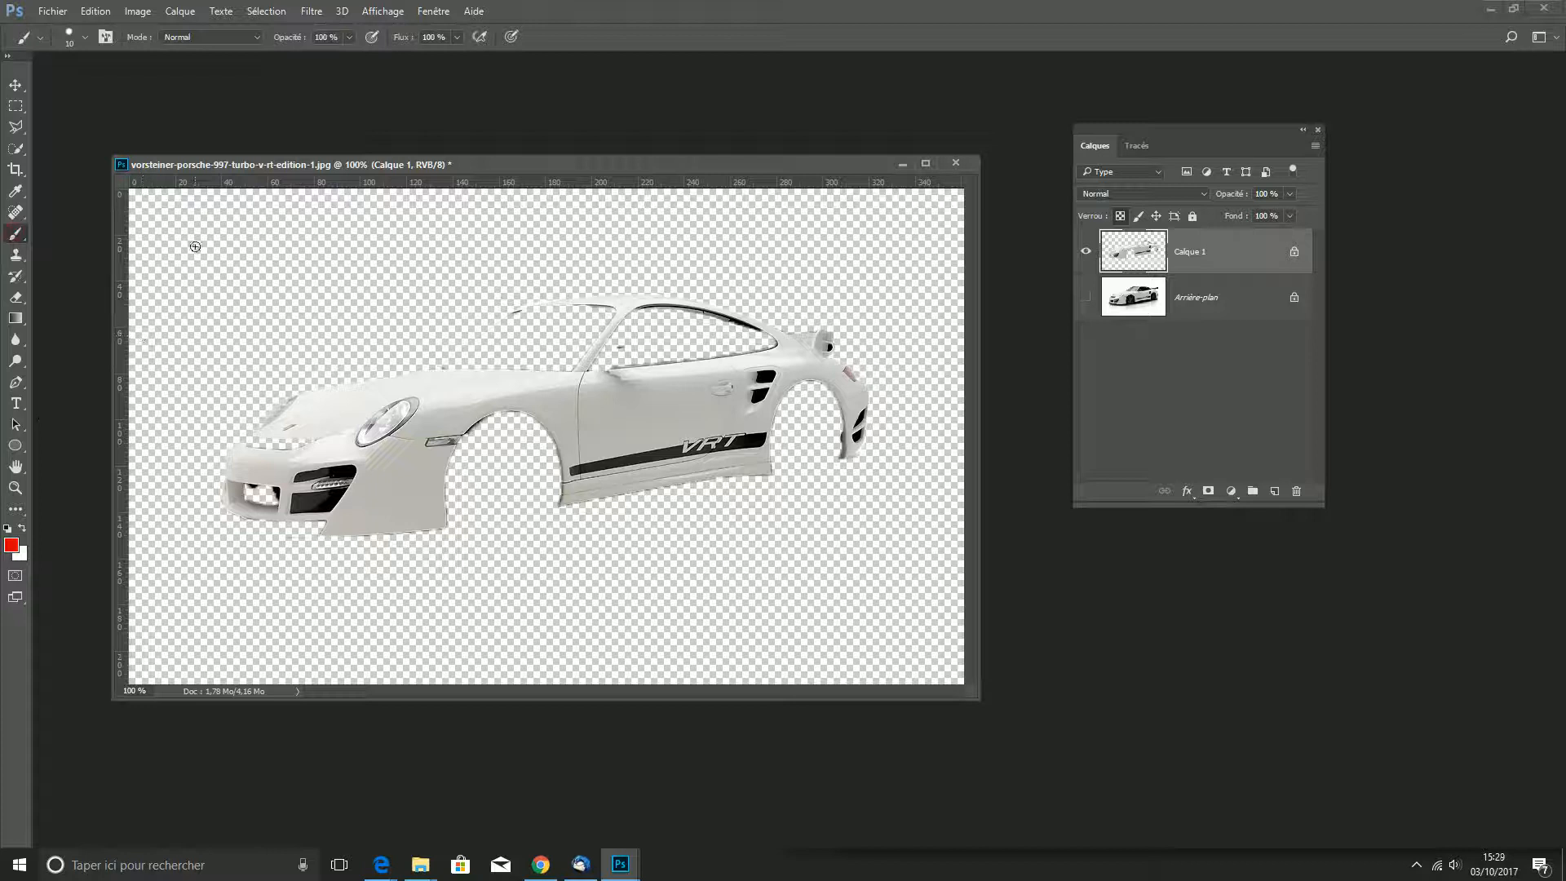
right_click(242, 285)
key("bracketright")
key("bracketright")
key("bracketright")
key("bracketright")
key("bracketright")
key("bracketright")
key("bracketright")
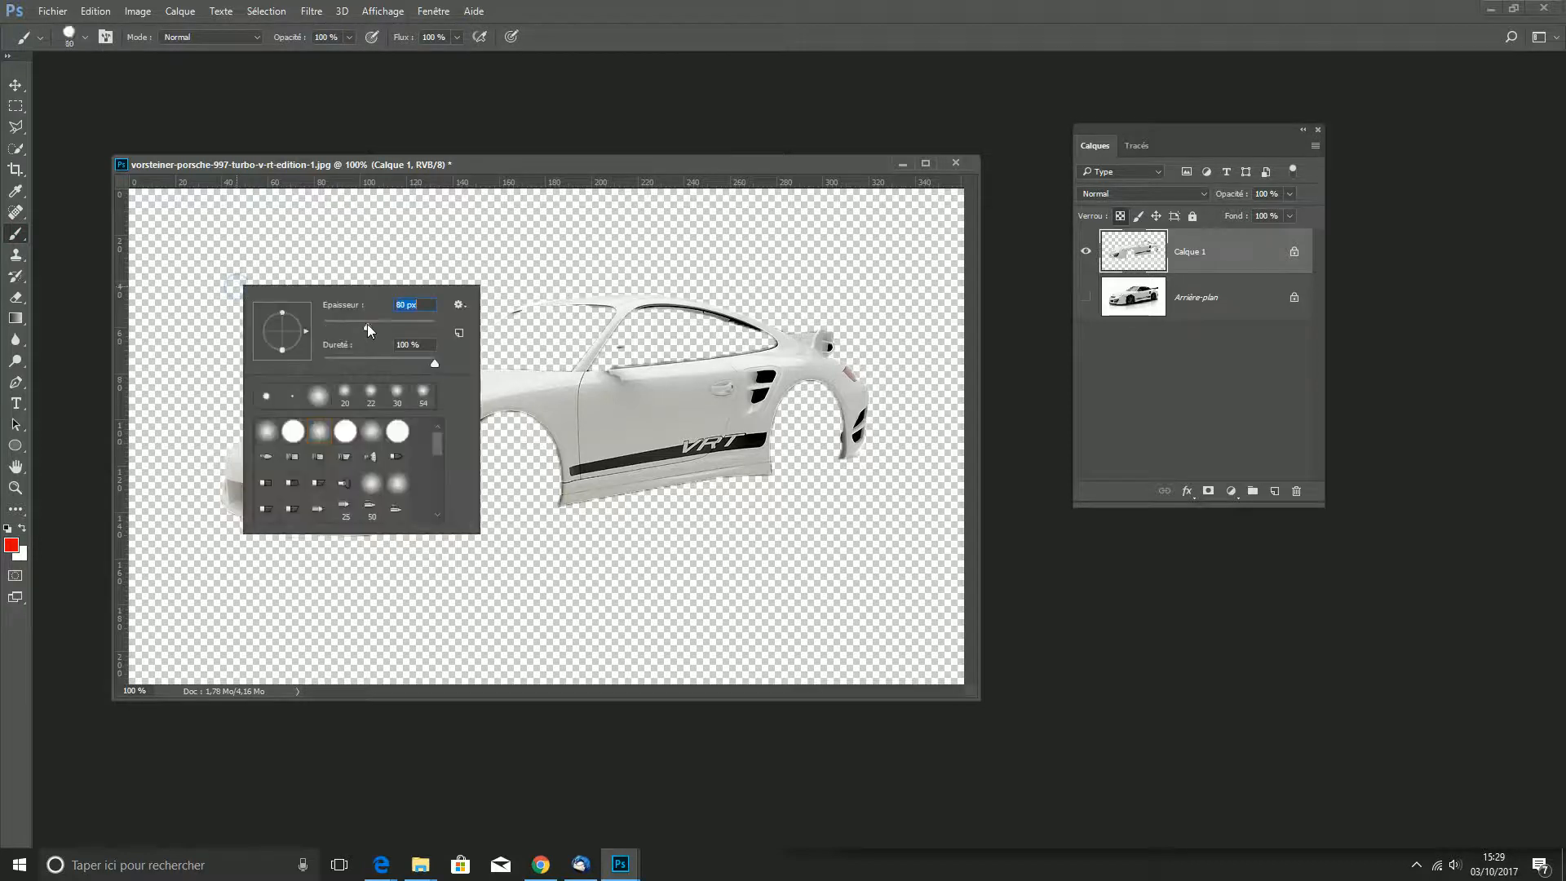
left_click(182, 252)
mouse_move(314, 416)
left_mouse_down()
mouse_move(363, 460)
mouse_move(374, 499)
left_mouse_up()
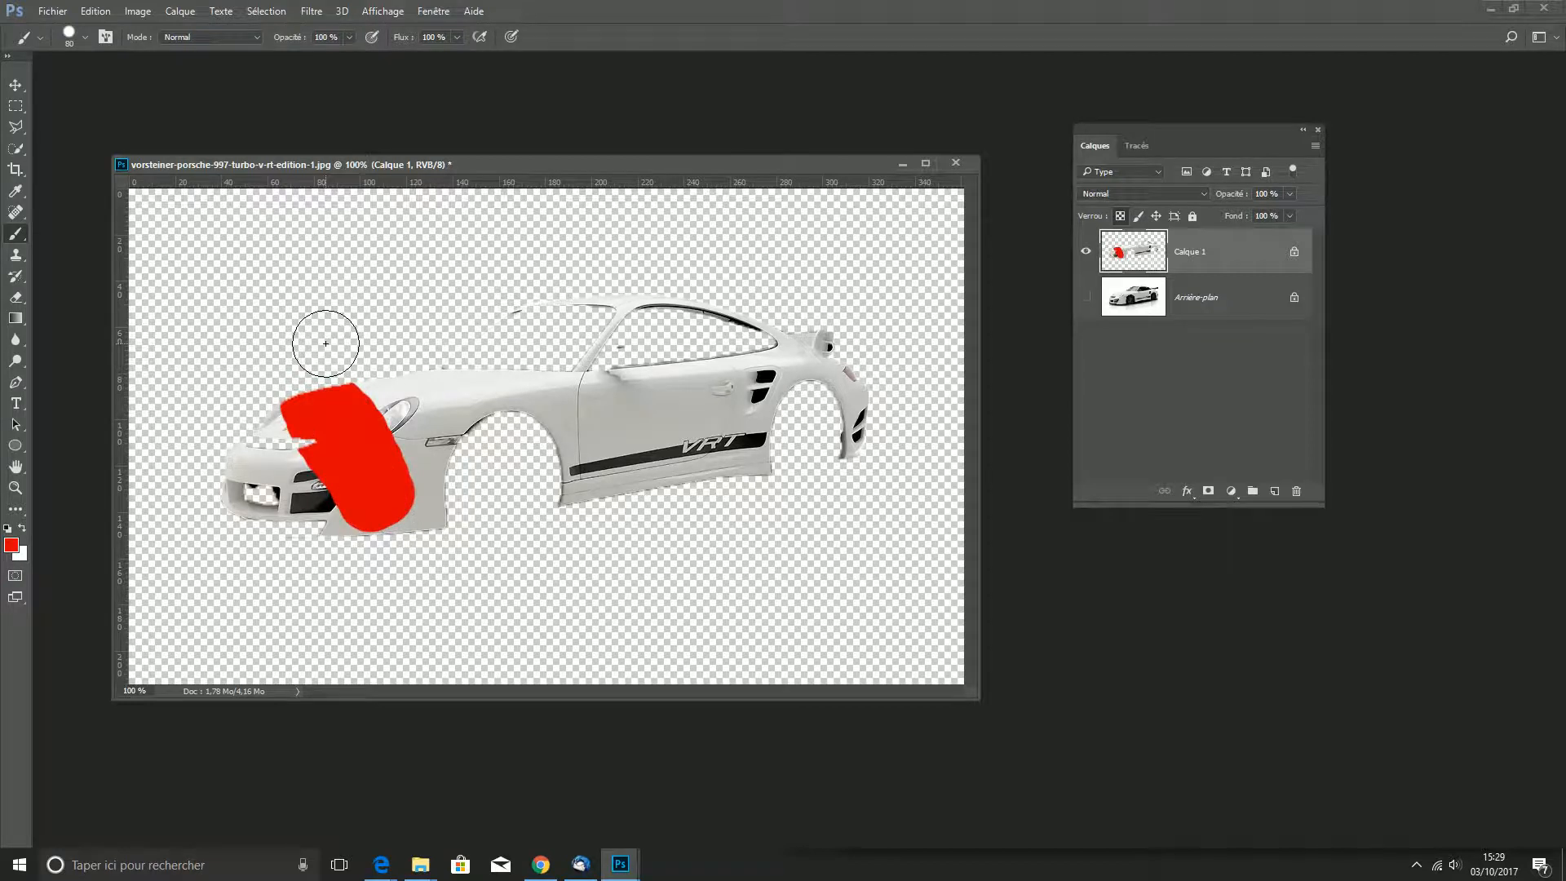
key("ctrl+z")
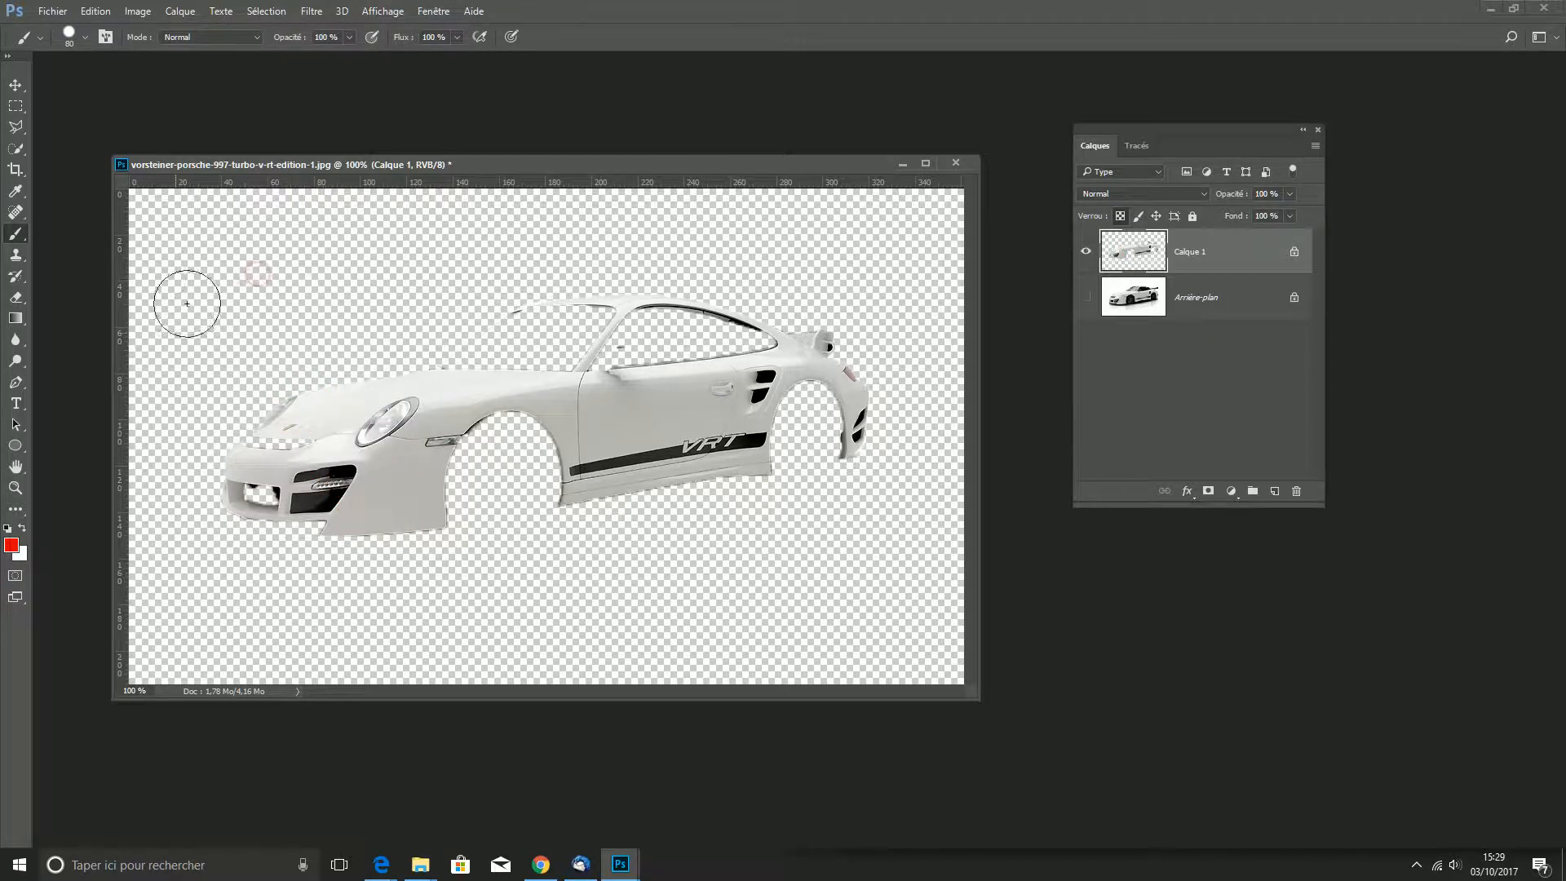
Step: Show the background layer and change the foreground colour to a bright yellow
left_click(1086, 301)
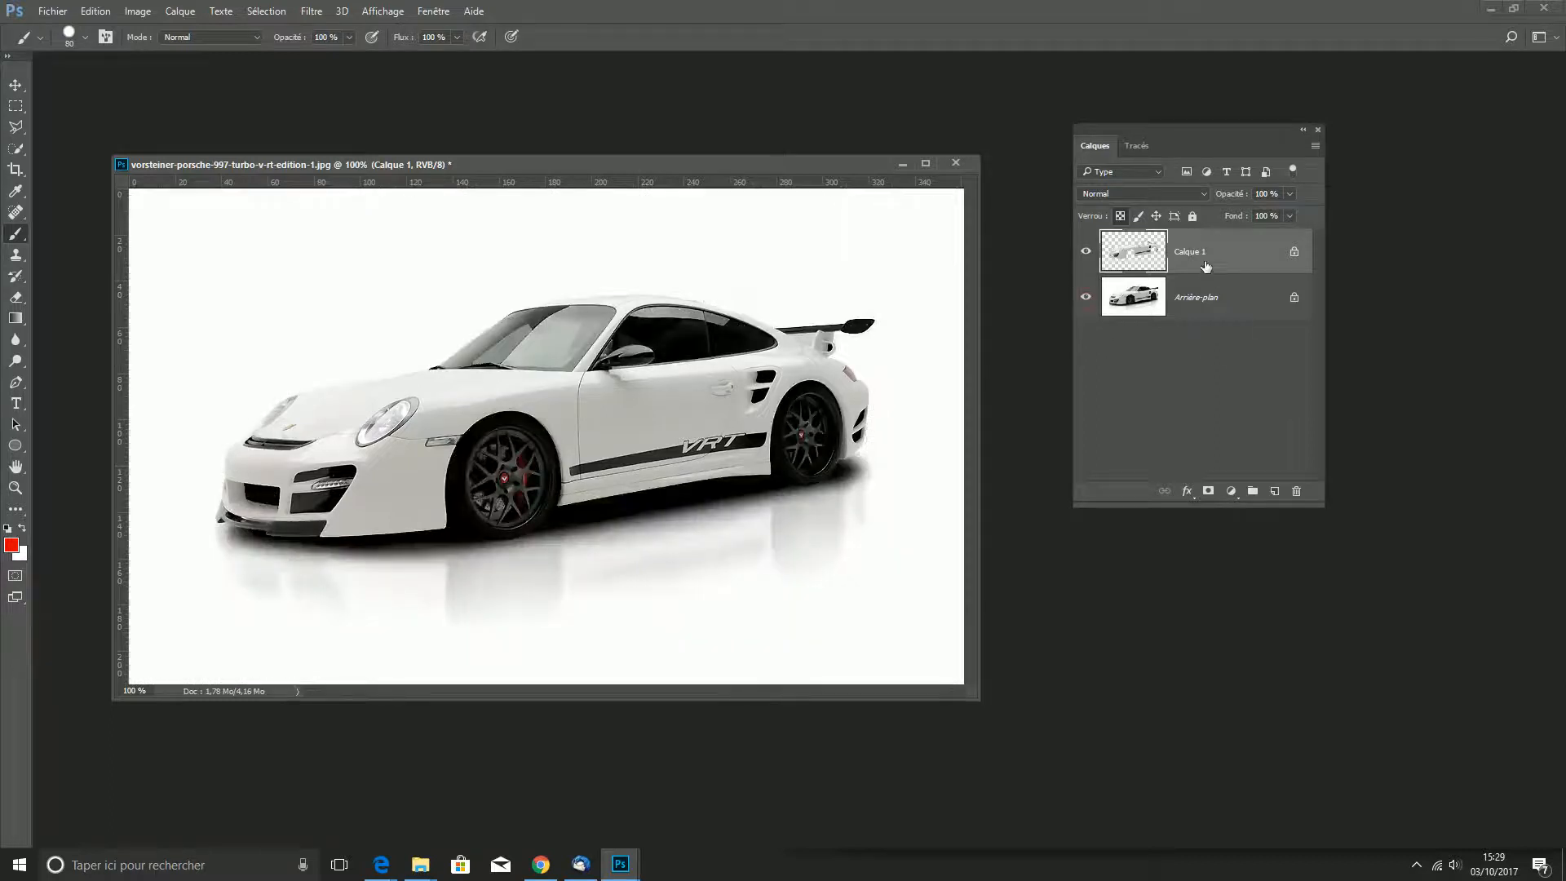
left_click(11, 547)
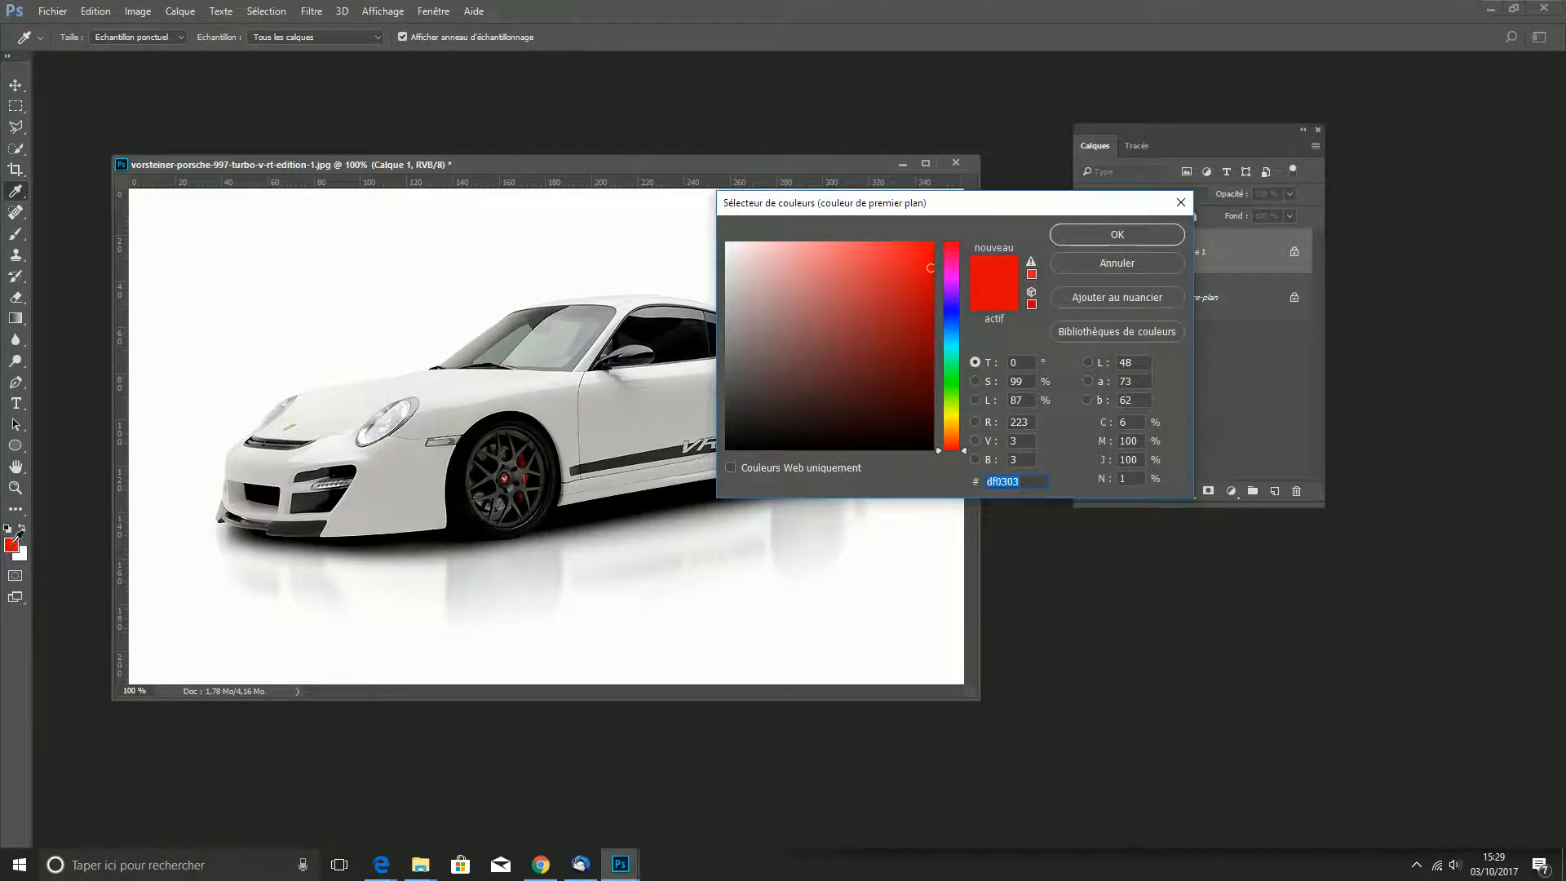
left_click(955, 414)
left_click_drag(921, 268, 897, 258)
left_click(1117, 235)
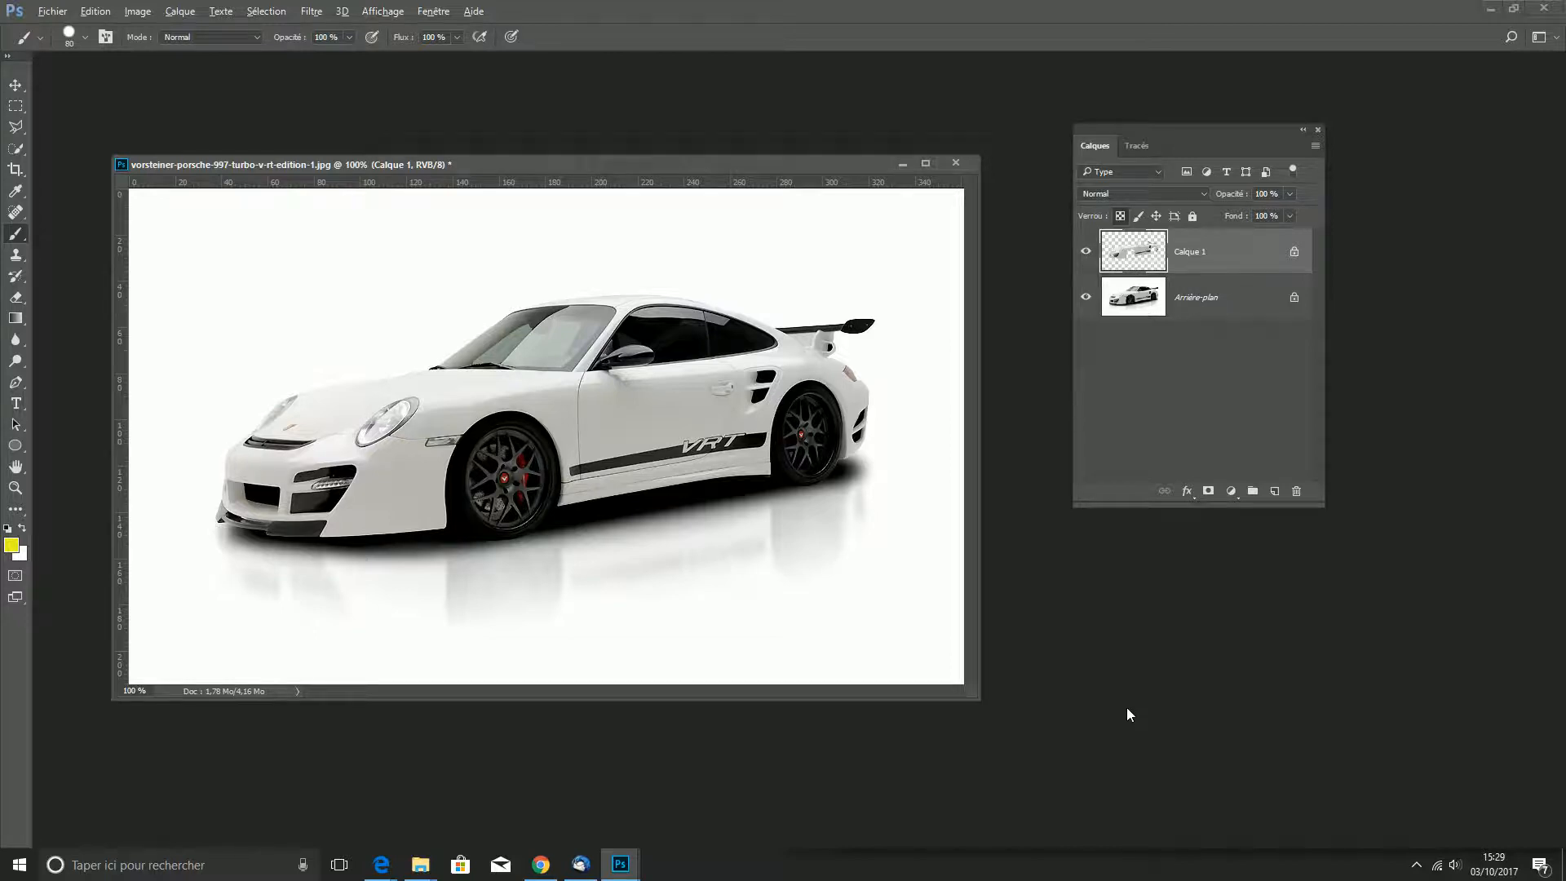
Step: Fill the bodywork layer's opaque pixels with the yellow foreground colour and set its blend mode to Couleur
key("shift+alt+BackSpace")
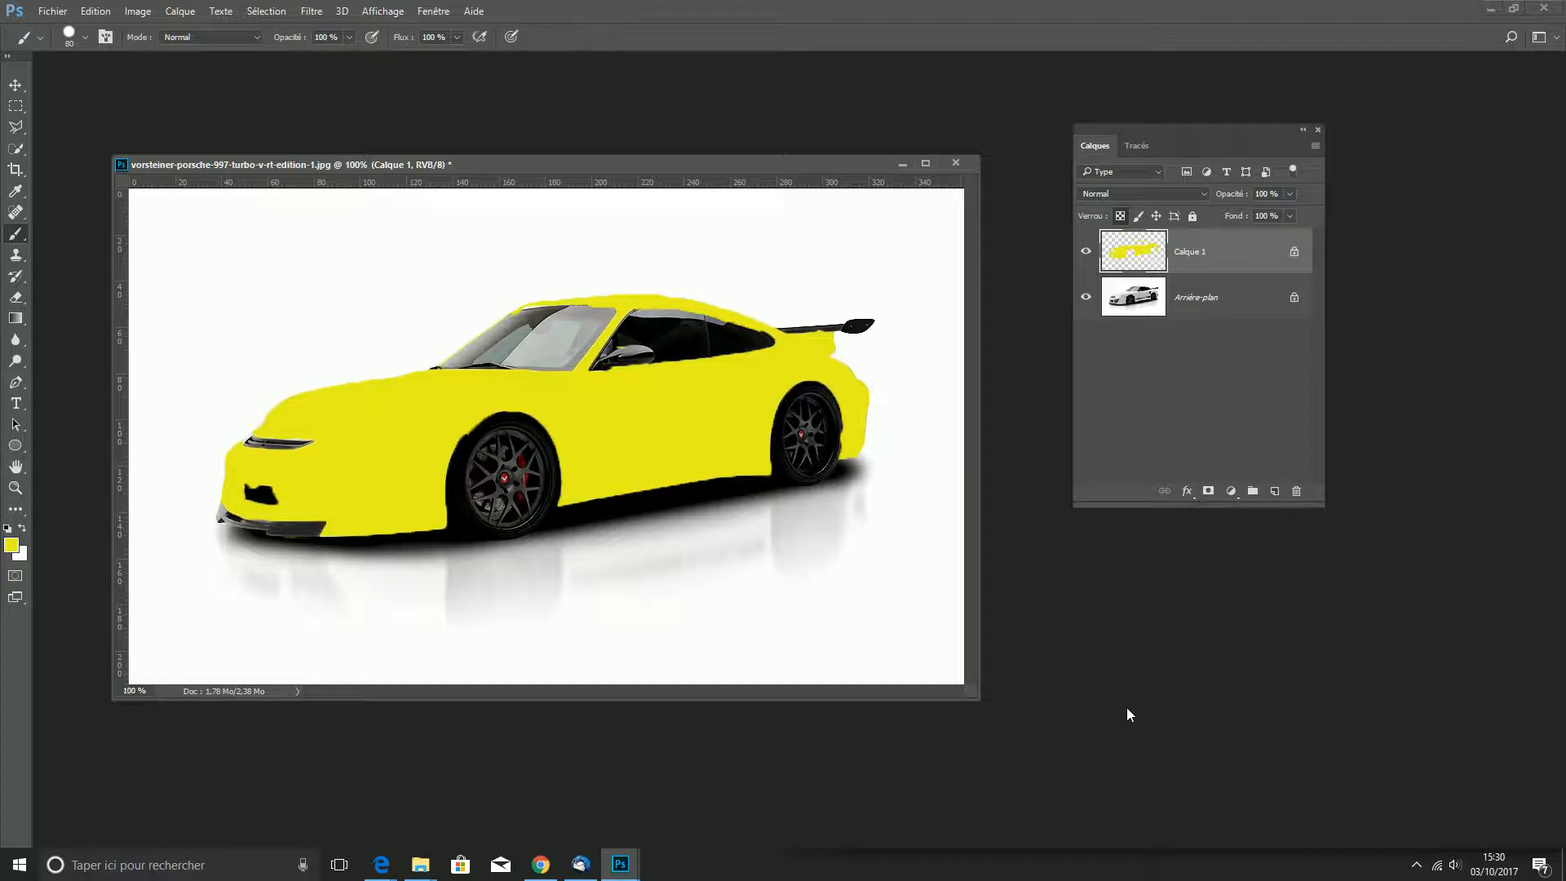
left_click_drag(1182, 149, 1177, 178)
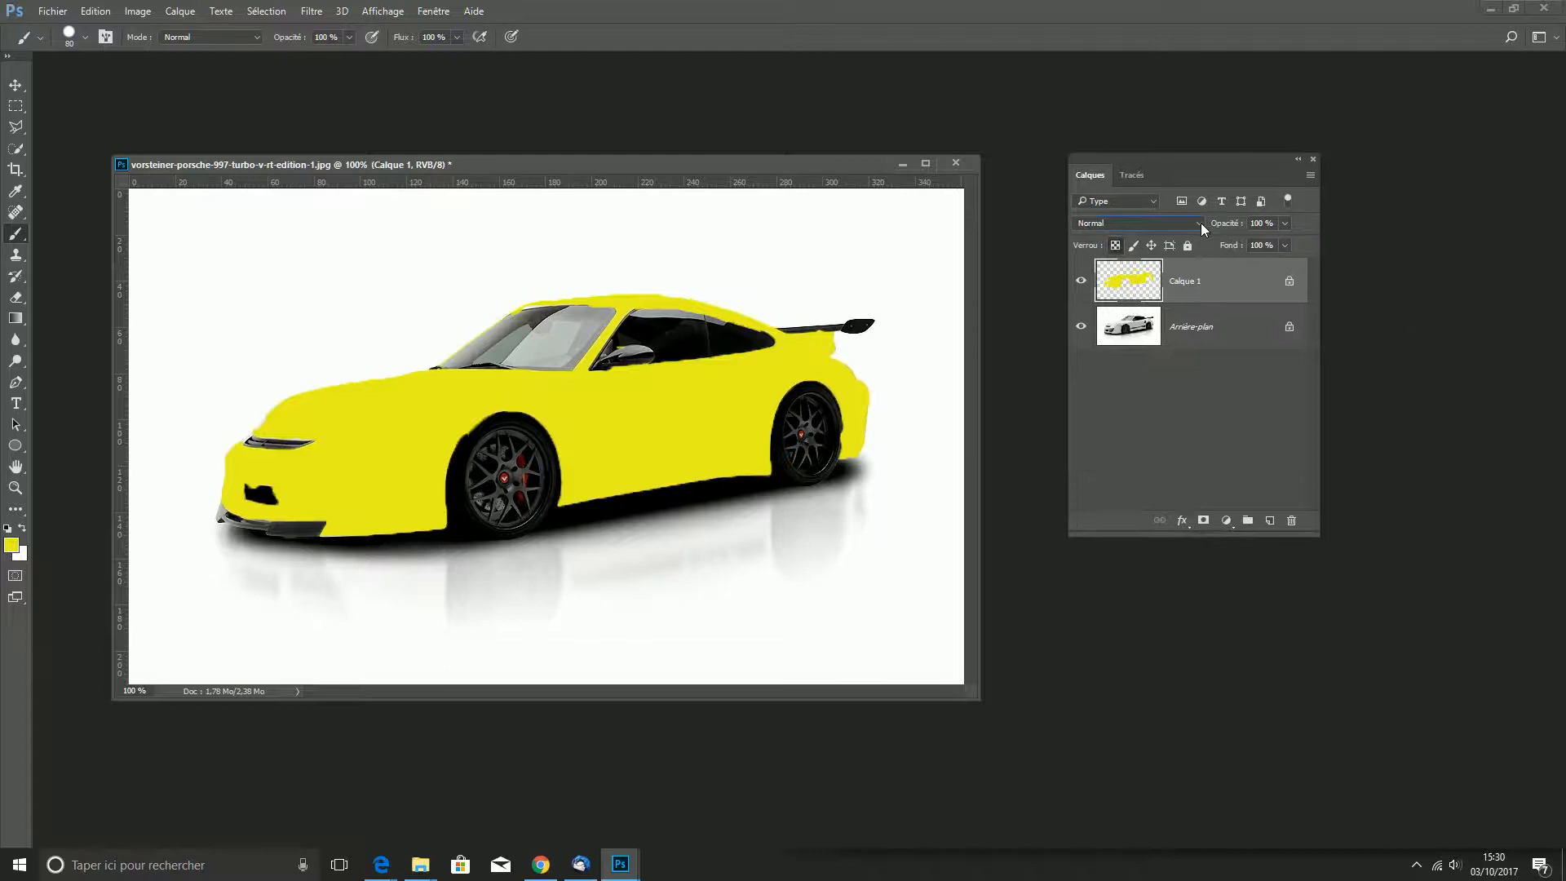
left_click(1200, 222)
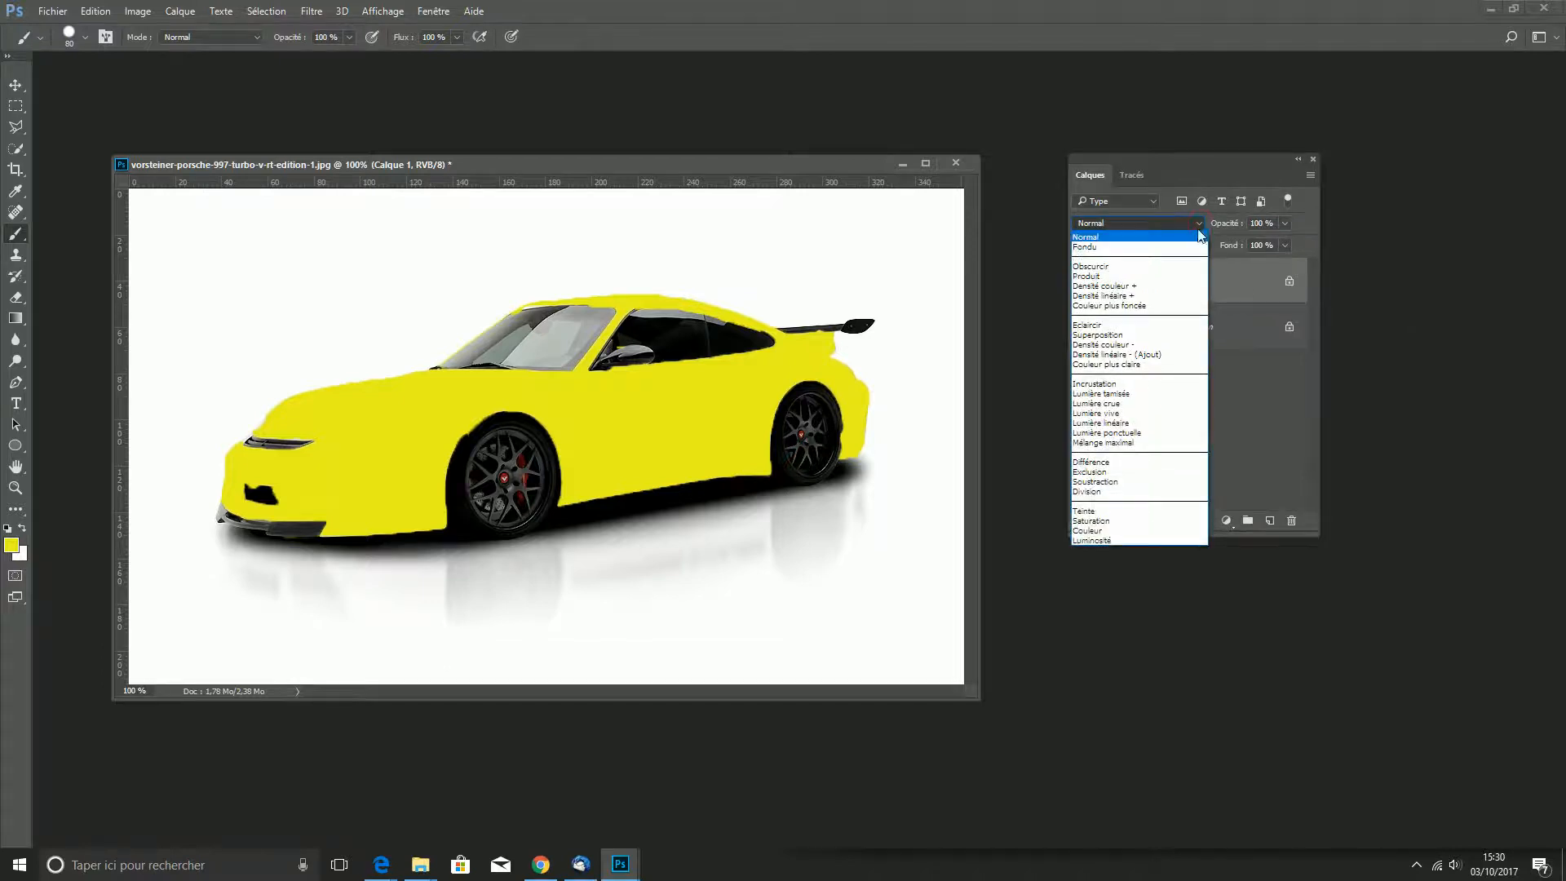
left_click(1133, 530)
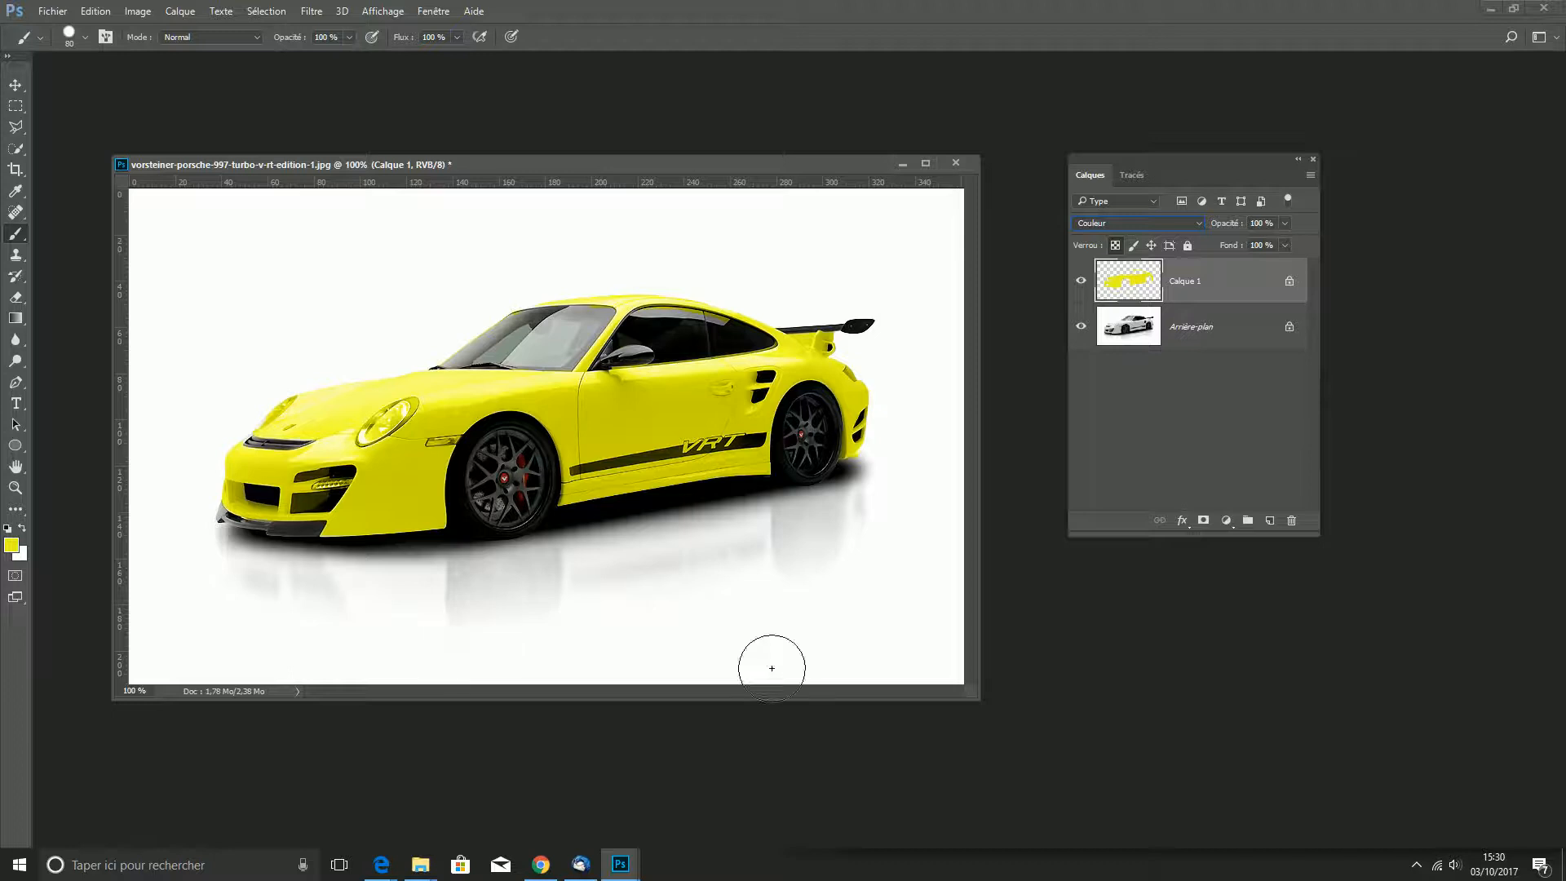
Step: Add a white layer mask to the yellow bodywork layer
left_click(1202, 520)
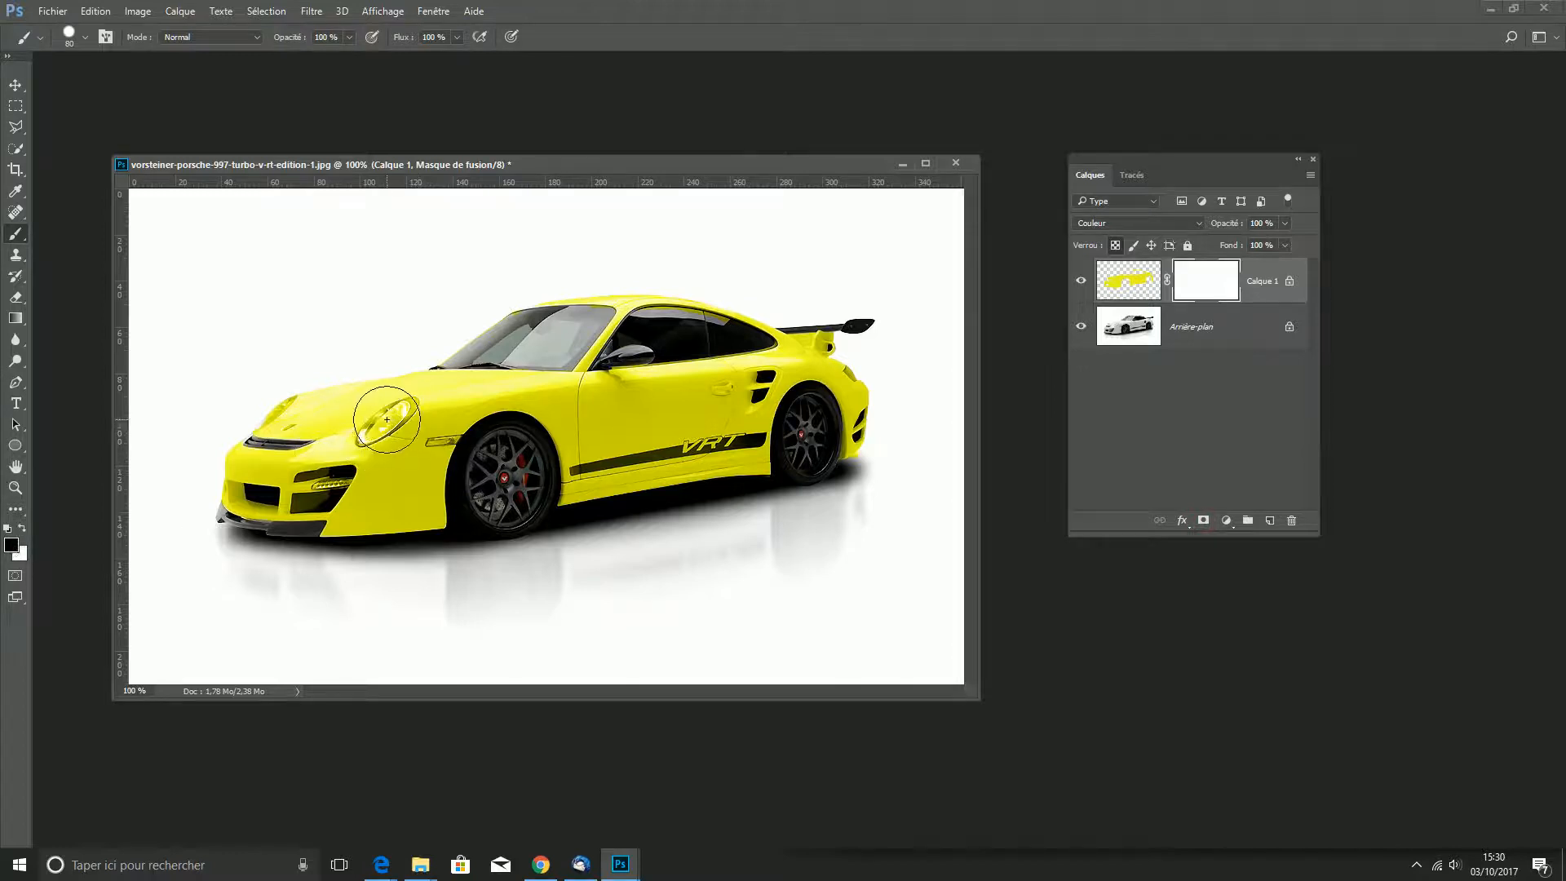
key("z")
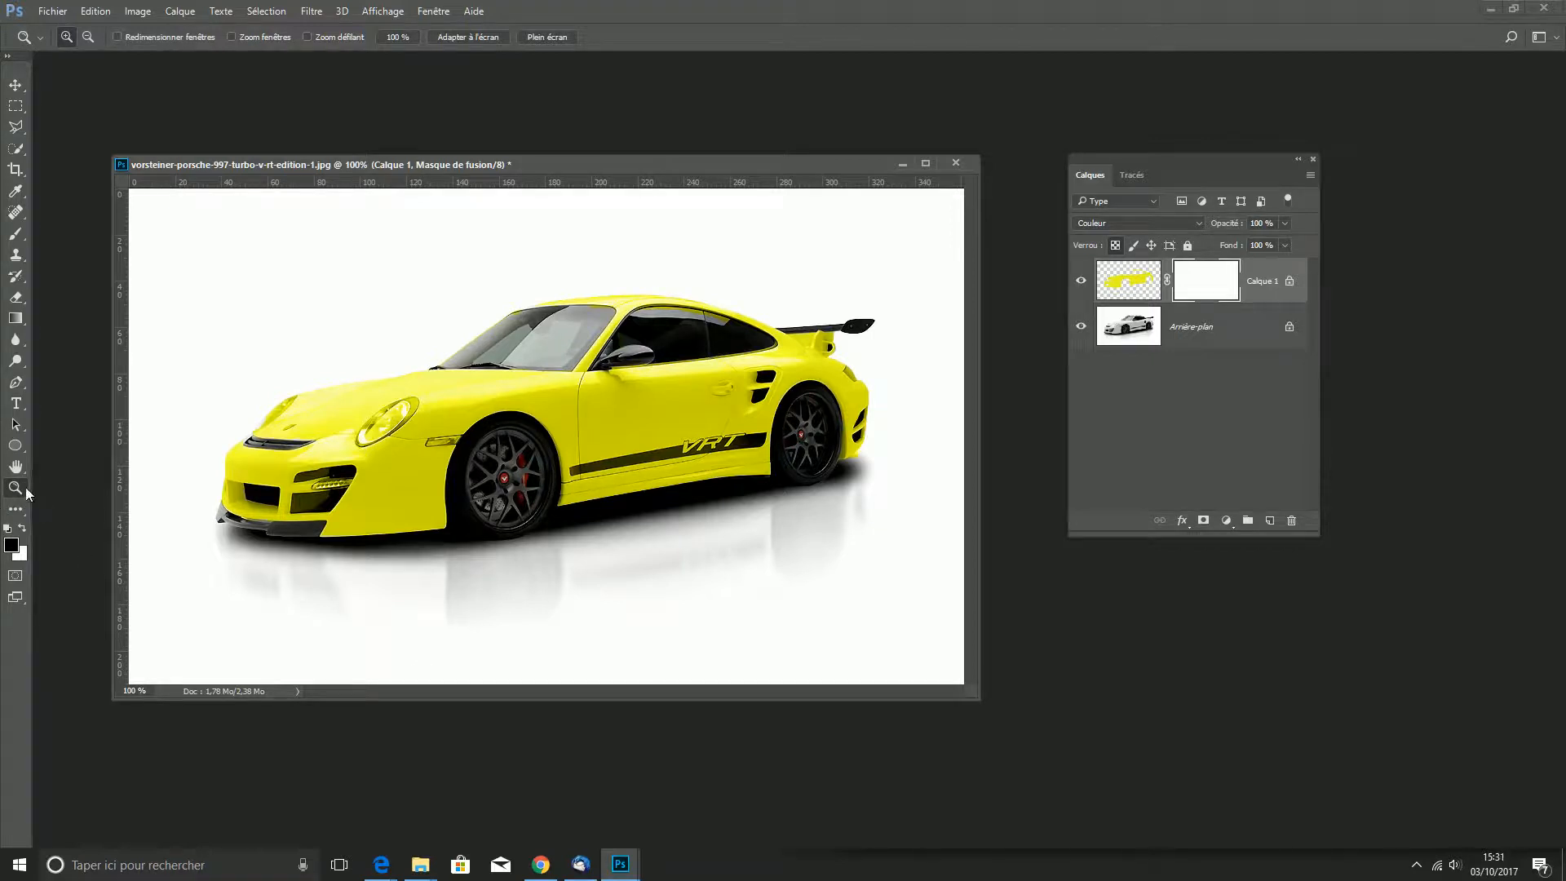
left_click_drag(302, 334, 507, 536)
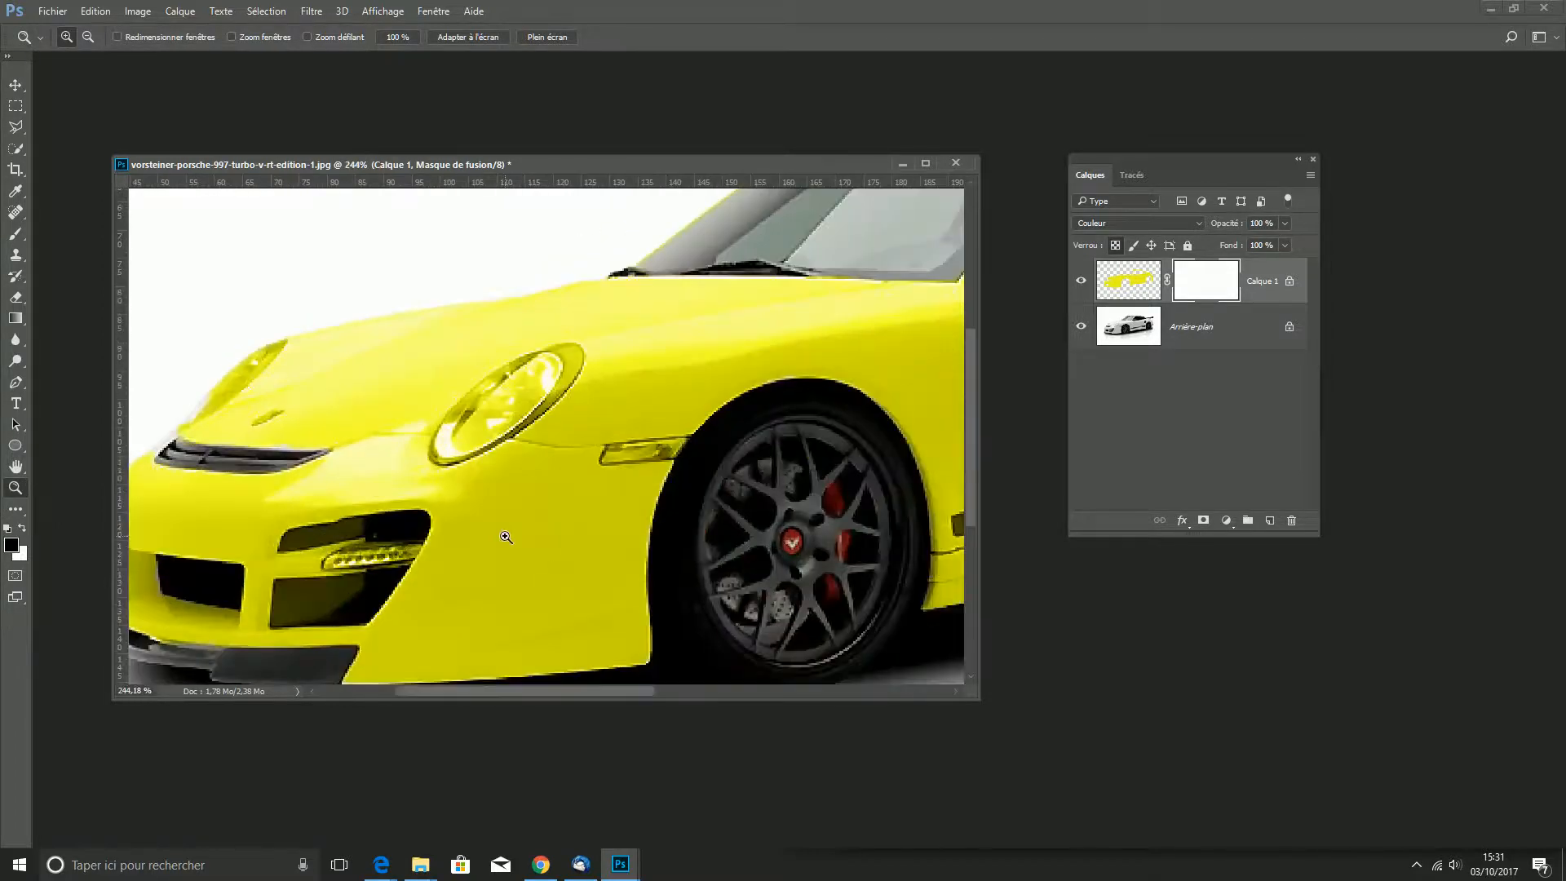
left_click_drag(404, 332, 598, 506)
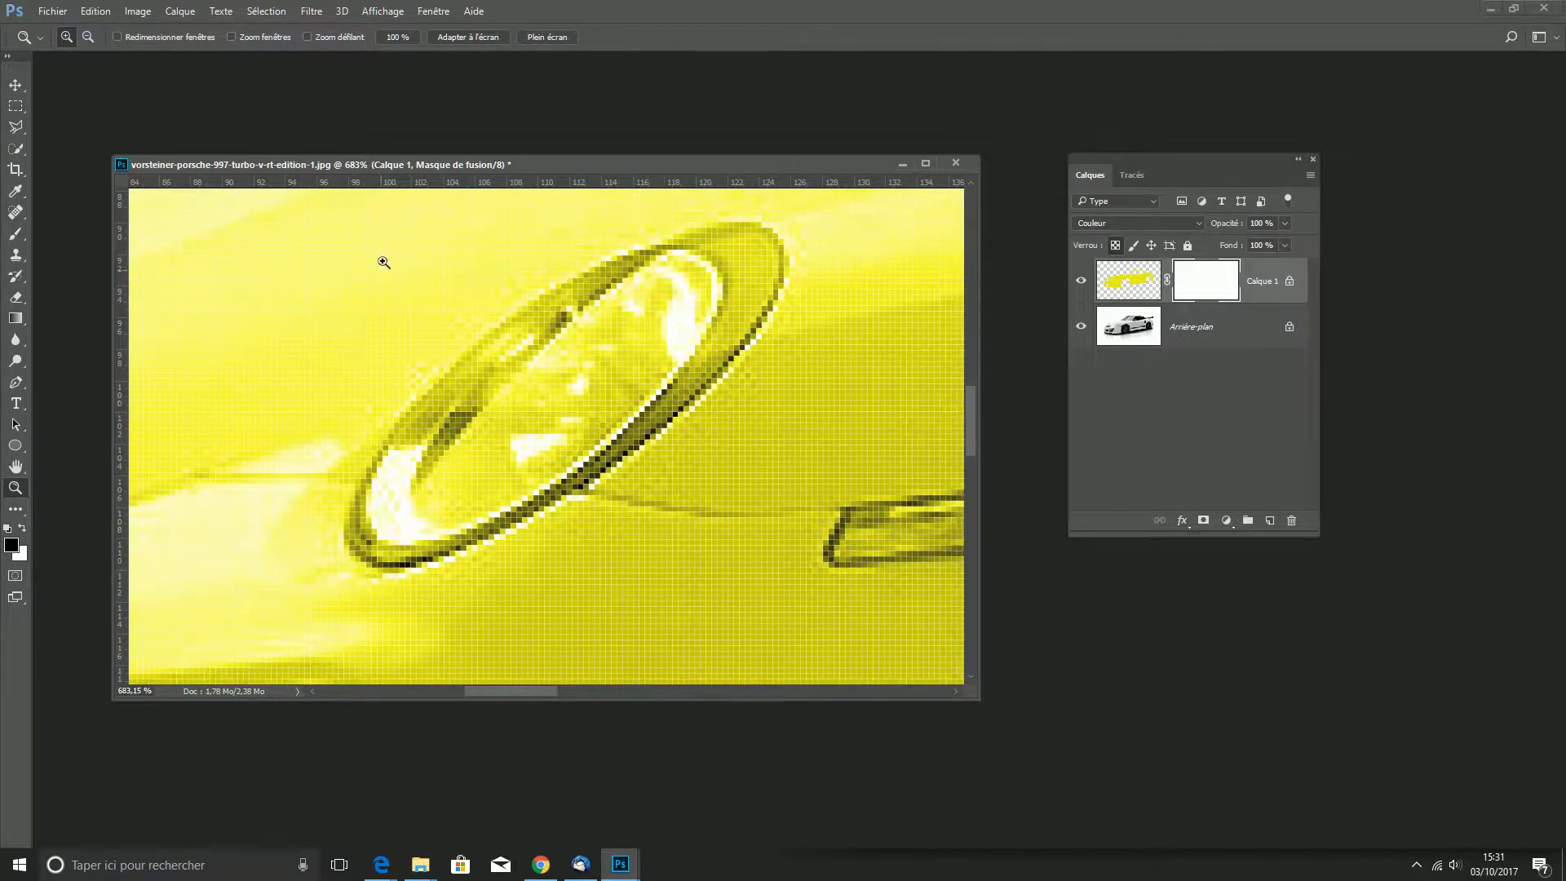
key("ctrl")
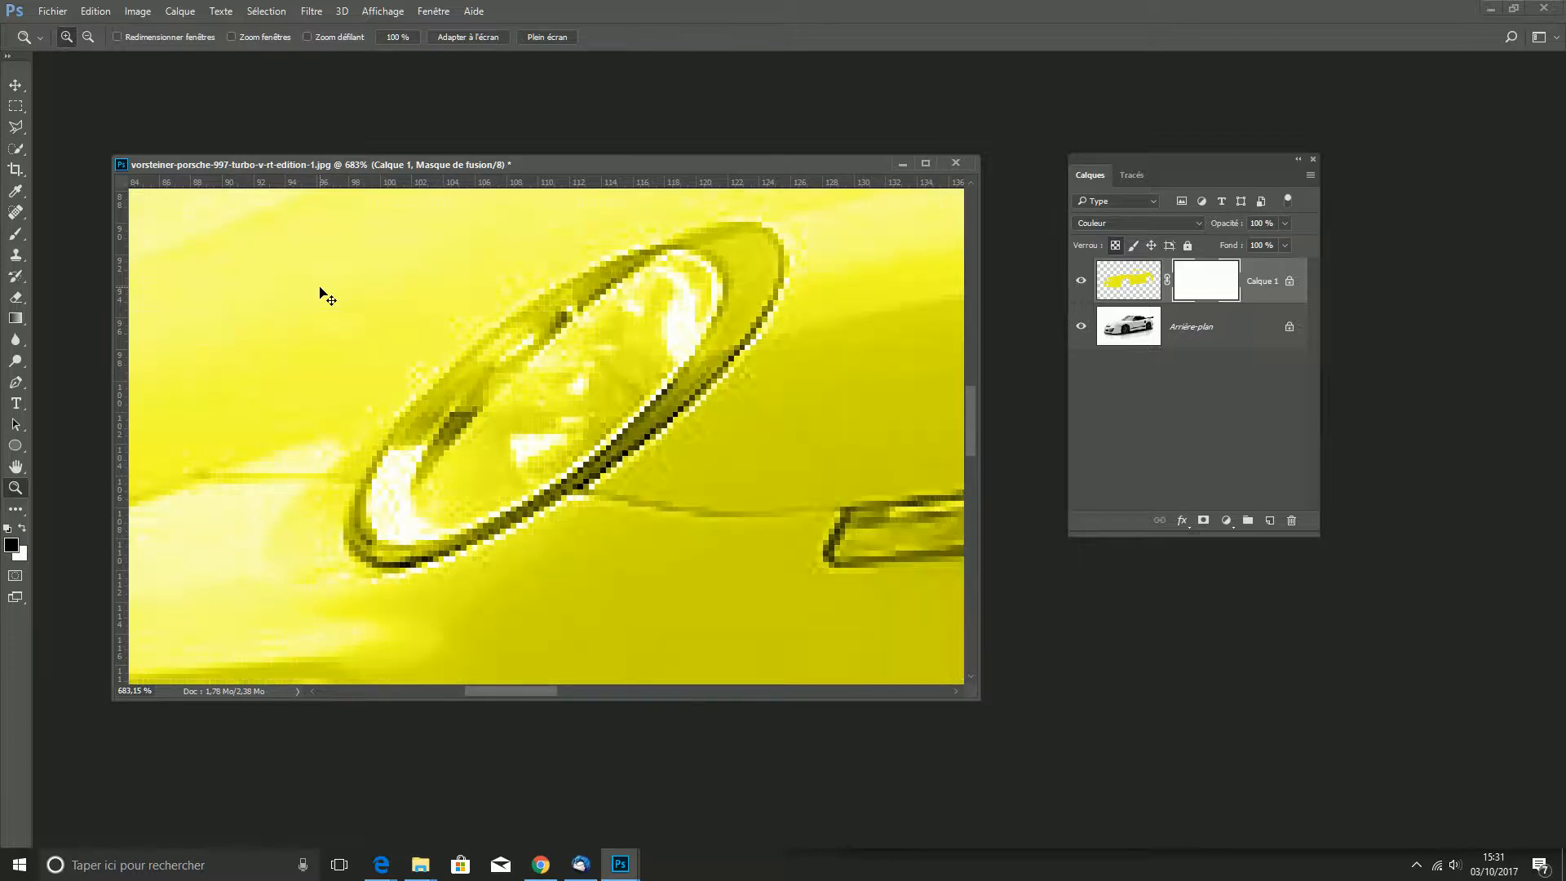
Step: Set the brush to 5 px with reduced hardness and paint black on the mask over the near headlight's inner glass
left_click(16, 233)
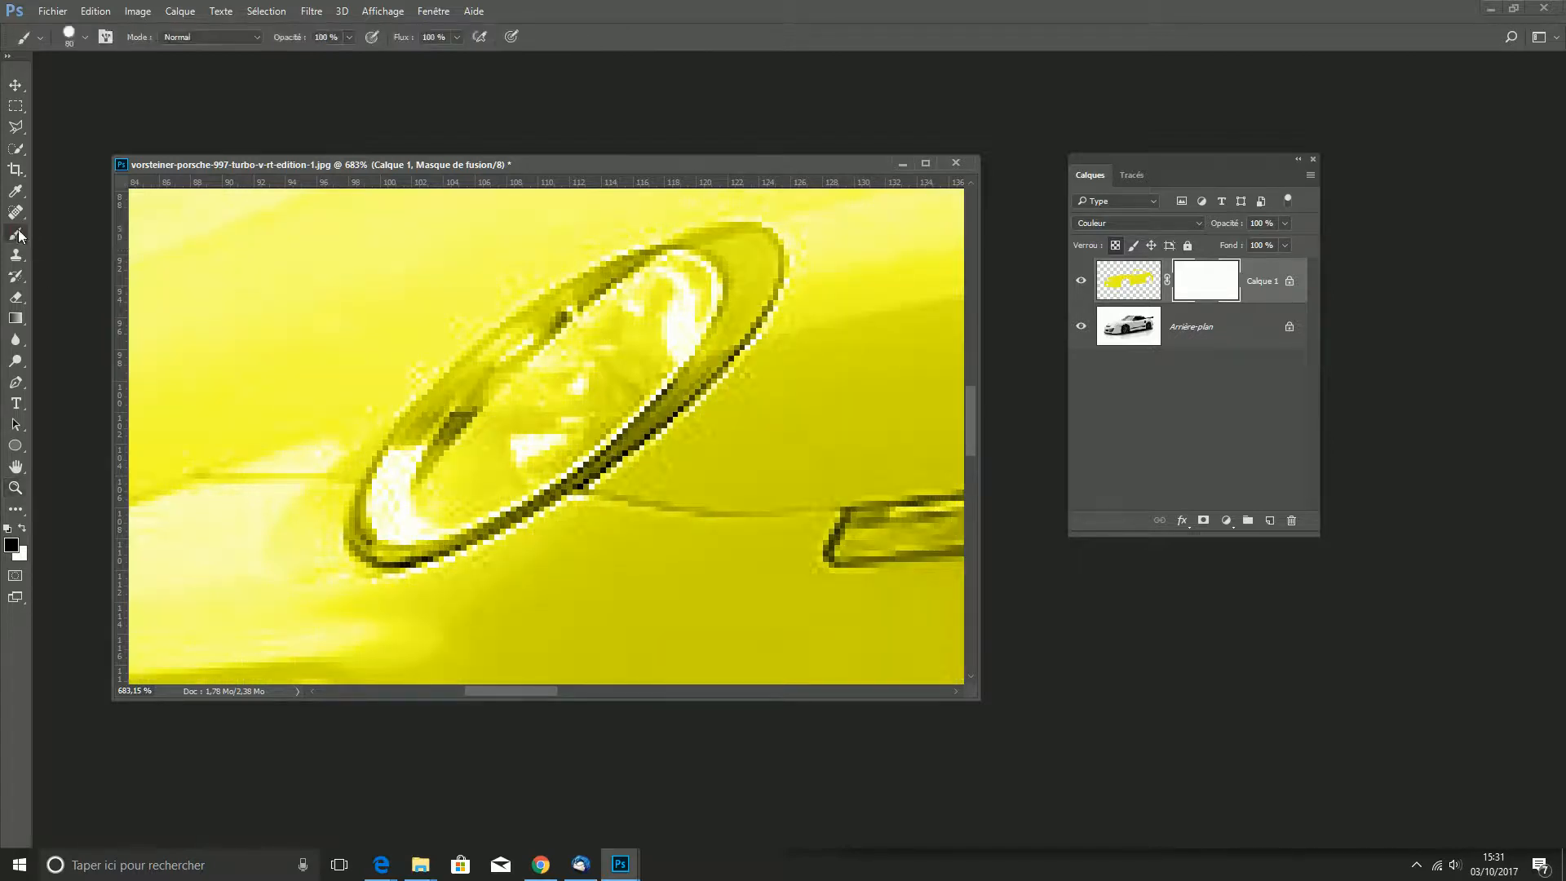
right_click(602, 386)
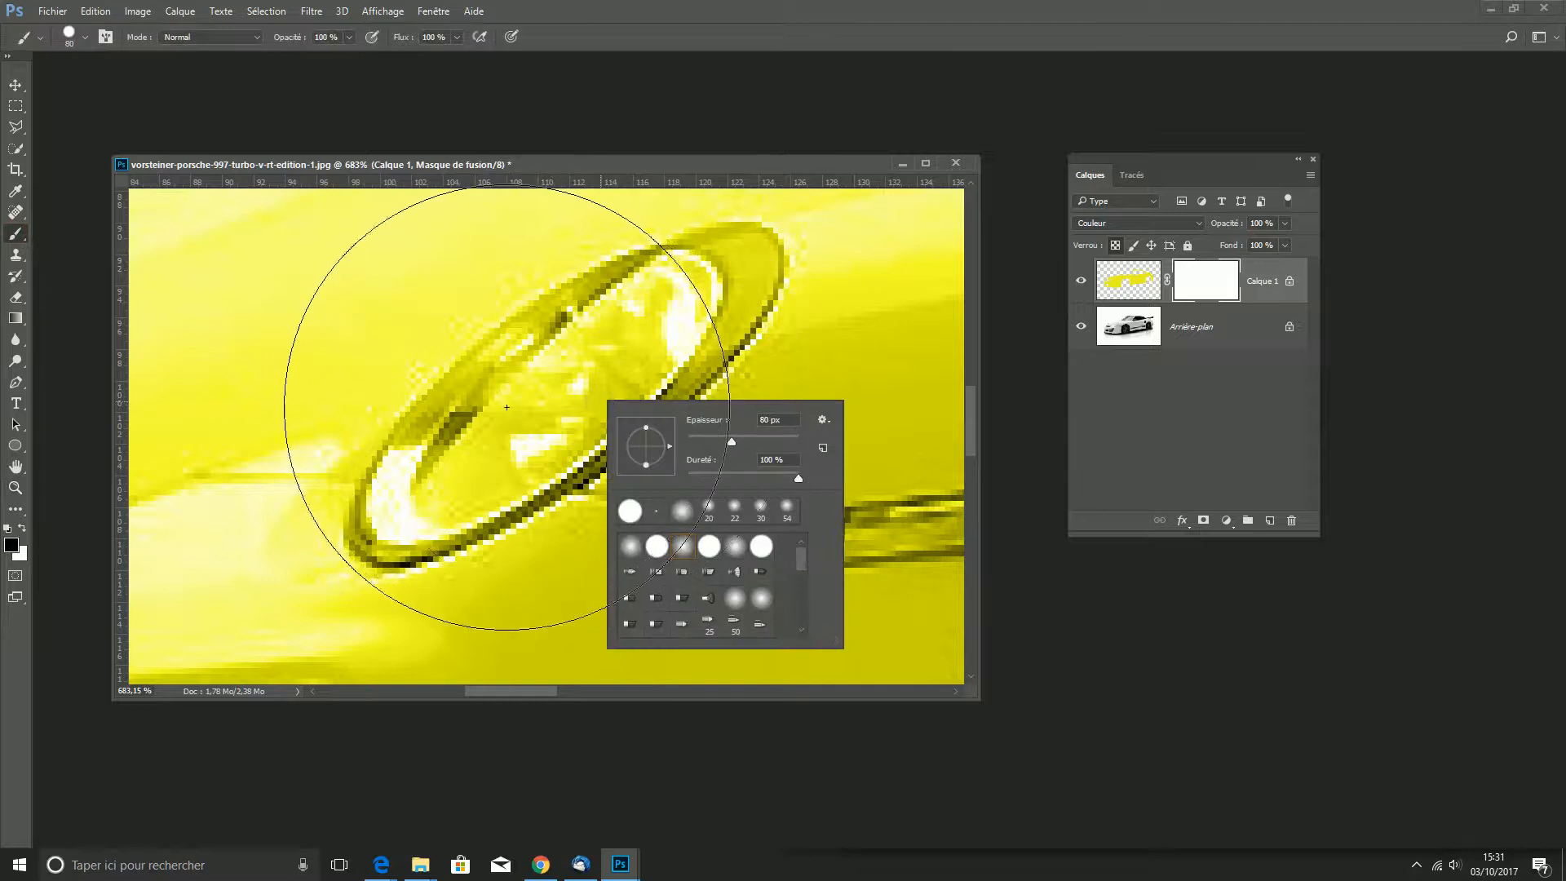
left_click_drag(731, 442, 690, 441)
left_click(798, 478)
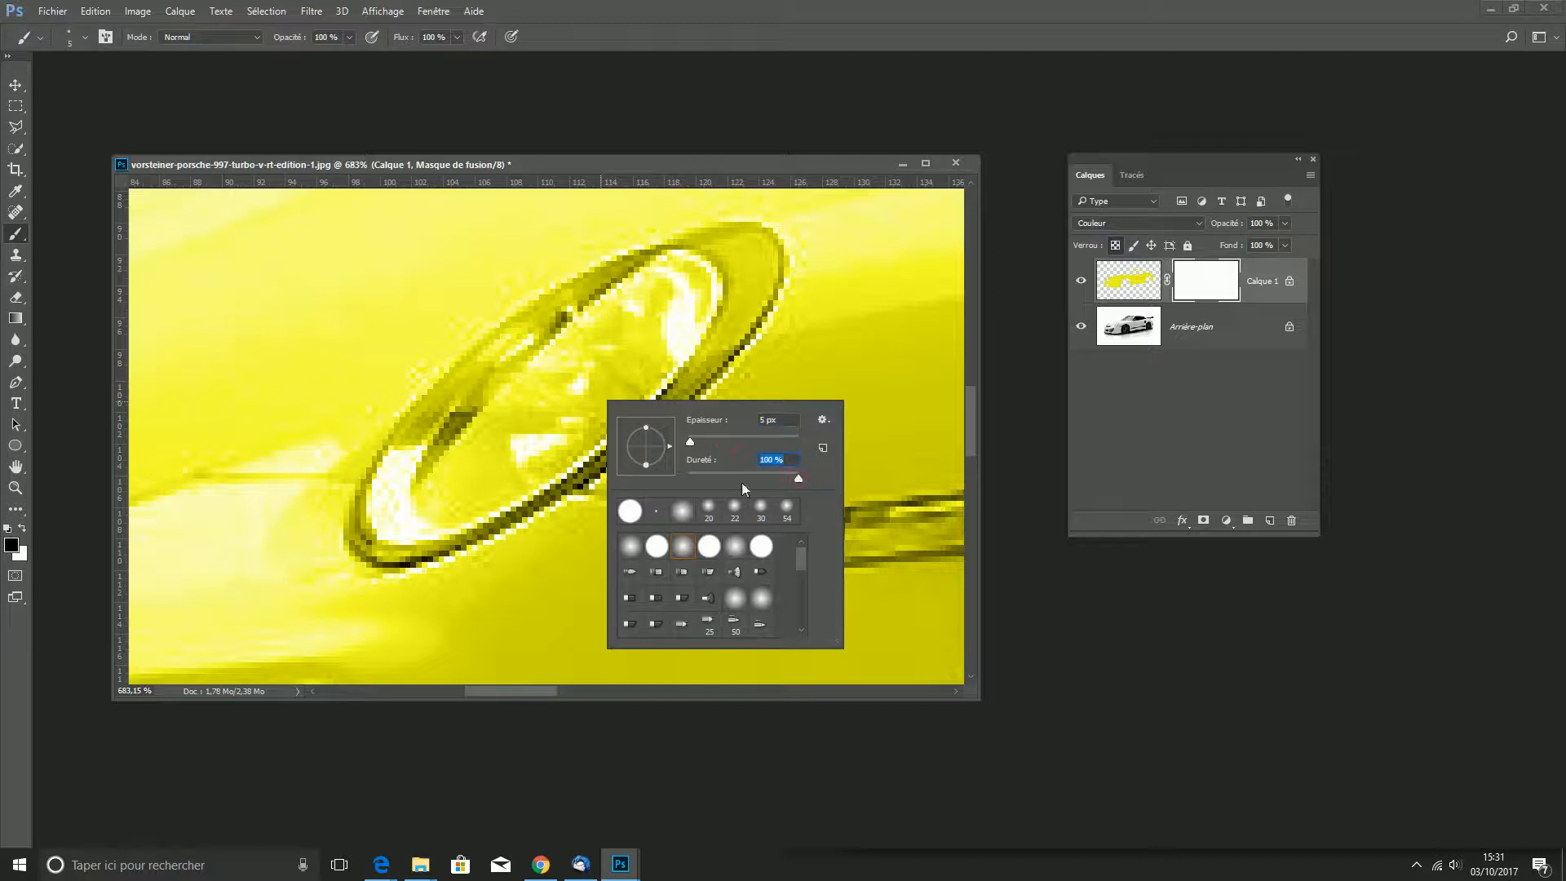
left_click_drag(770, 476, 672, 479)
key("Return")
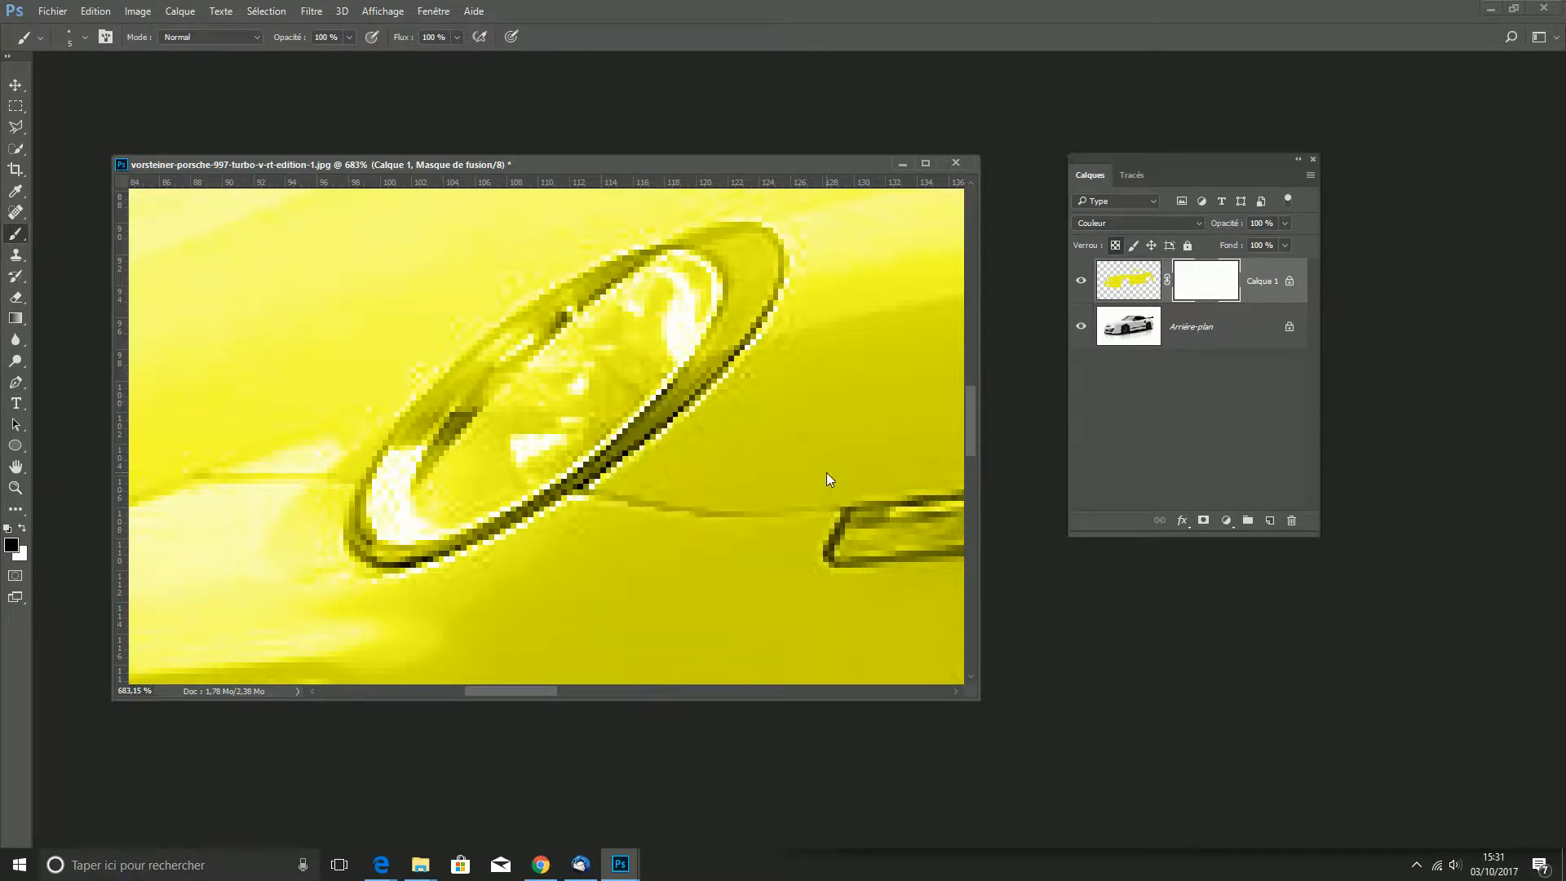
mouse_move(653, 353)
left_mouse_down()
mouse_move(619, 330)
mouse_move(581, 377)
mouse_move(629, 308)
mouse_move(575, 369)
mouse_move(585, 330)
mouse_move(633, 324)
mouse_move(504, 417)
mouse_move(530, 380)
mouse_move(443, 464)
mouse_move(459, 436)
mouse_move(537, 426)
mouse_move(487, 440)
left_mouse_up()
mouse_move(460, 472)
left_mouse_down()
mouse_move(424, 503)
mouse_move(501, 496)
mouse_move(572, 440)
mouse_move(469, 498)
mouse_move(454, 490)
mouse_move(584, 424)
mouse_move(631, 367)
mouse_move(574, 428)
mouse_move(643, 373)
left_mouse_up()
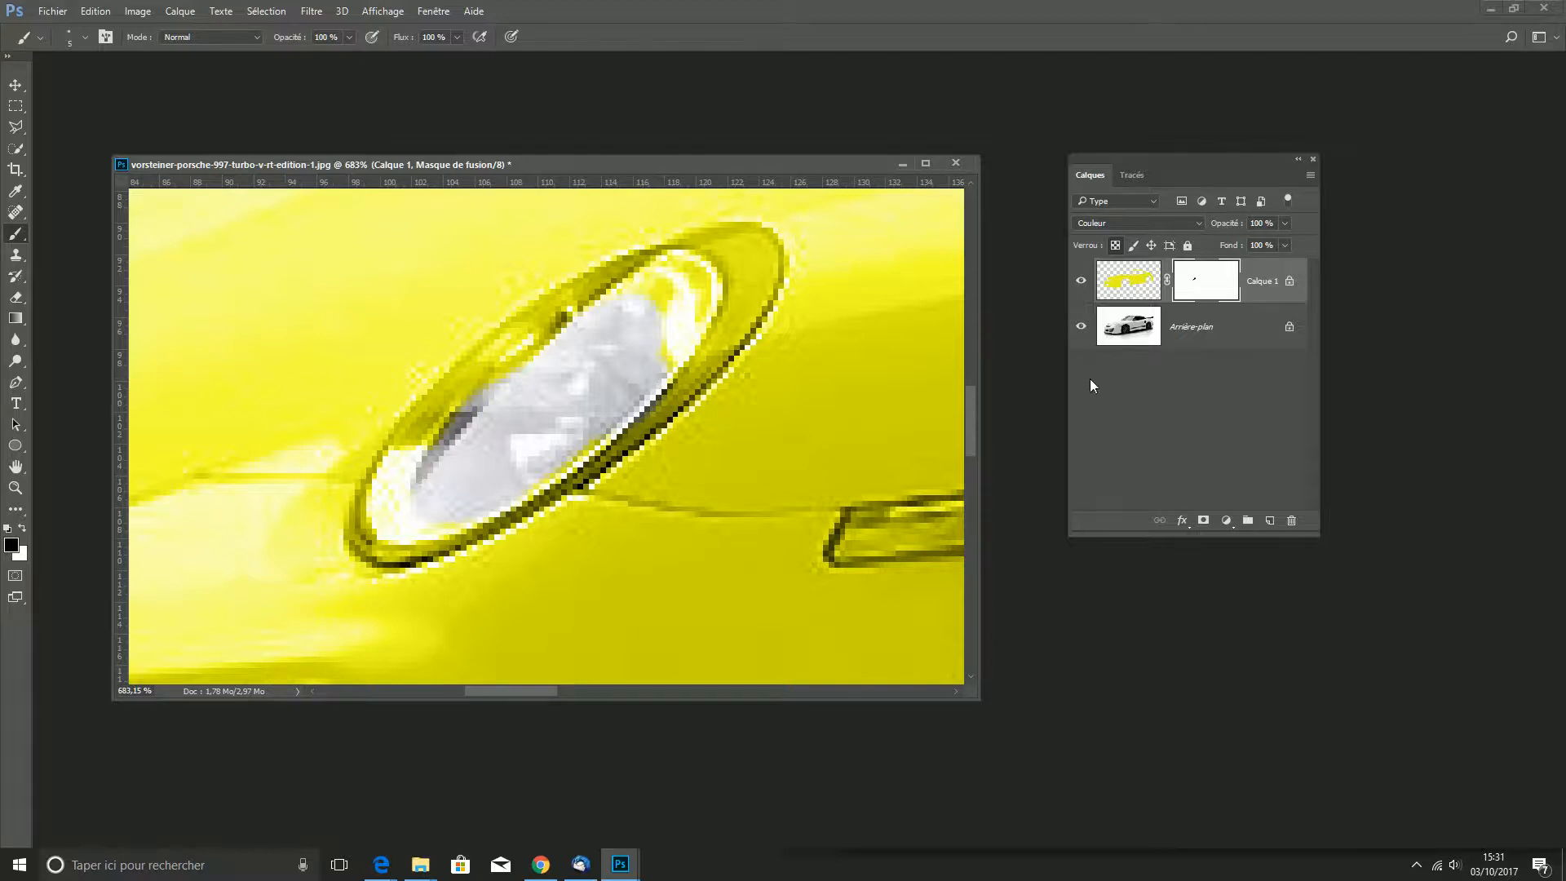
Step: Compare with the yellow layer hidden, extend the headlight mask in black, and paint the stray stroke on the hood back in white
left_click(1082, 283)
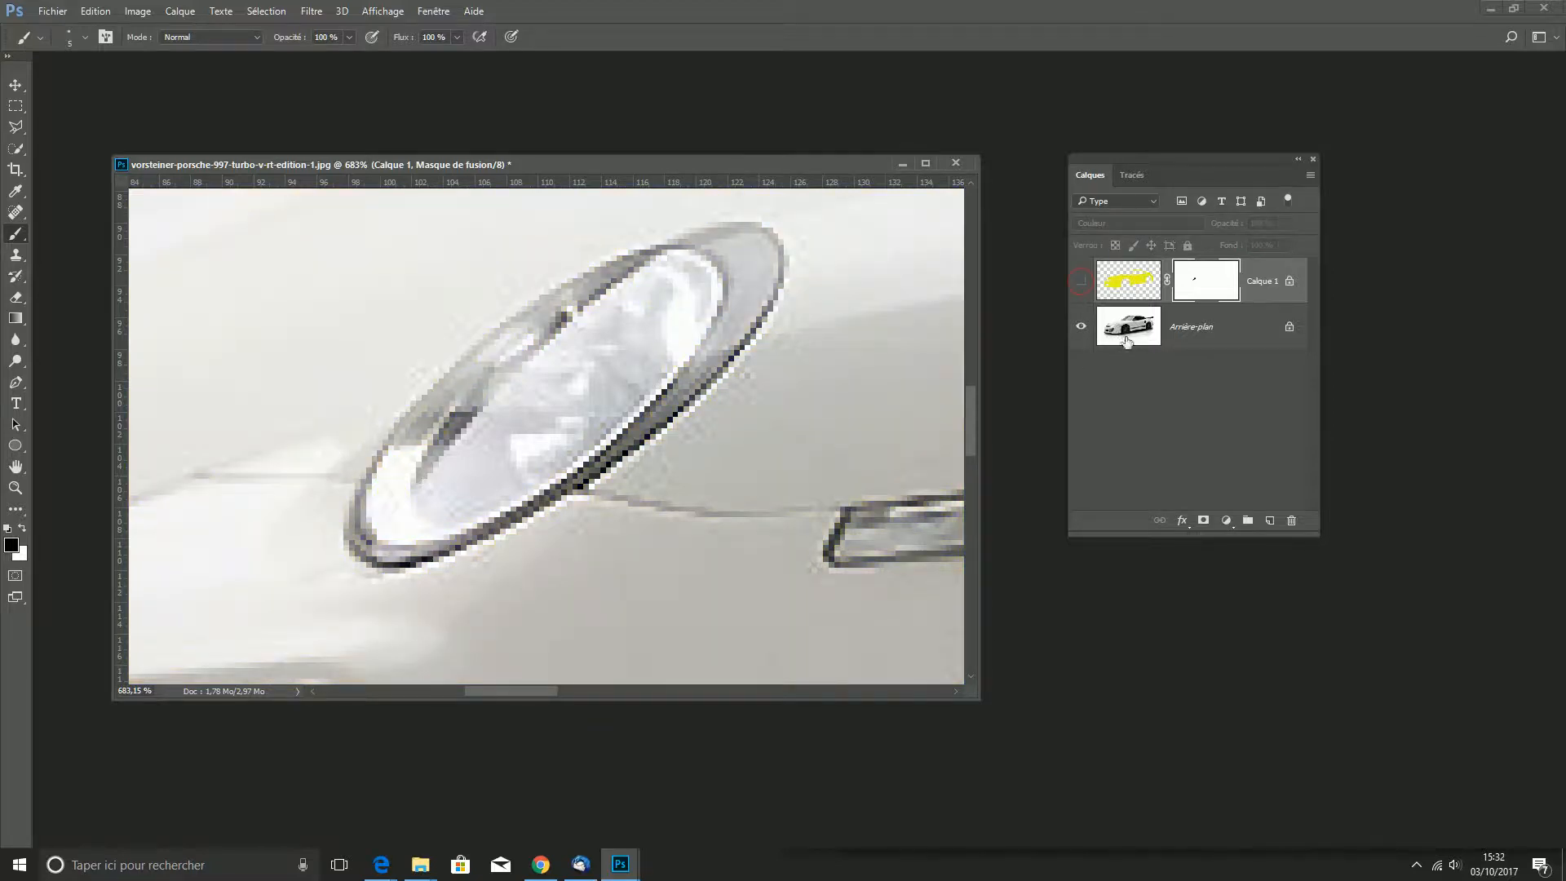
left_click(1081, 284)
mouse_move(476, 392)
left_mouse_down()
mouse_move(508, 347)
mouse_move(412, 433)
mouse_move(384, 503)
mouse_move(470, 416)
mouse_move(381, 492)
mouse_move(371, 543)
mouse_move(418, 548)
mouse_move(558, 475)
mouse_move(734, 295)
mouse_move(693, 363)
mouse_move(736, 263)
mouse_move(685, 299)
mouse_move(685, 280)
mouse_move(653, 293)
mouse_move(512, 255)
mouse_move(384, 280)
left_mouse_up()
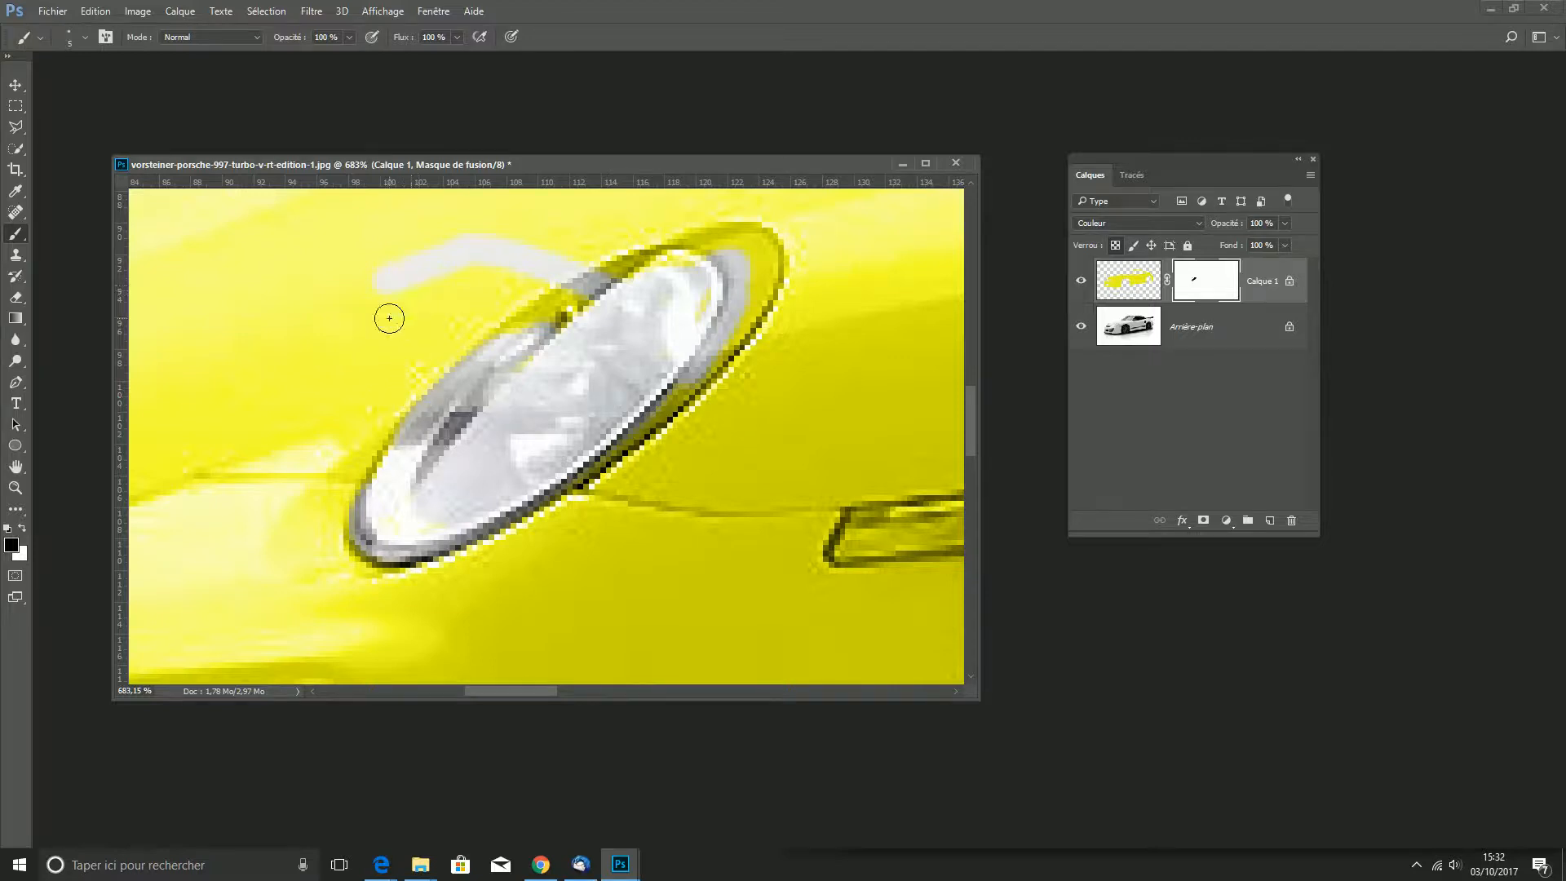
key("x")
mouse_move(380, 279)
left_mouse_down()
mouse_move(384, 255)
mouse_move(412, 262)
mouse_move(465, 234)
mouse_move(499, 264)
mouse_move(497, 241)
mouse_move(570, 255)
mouse_move(550, 271)
left_mouse_up()
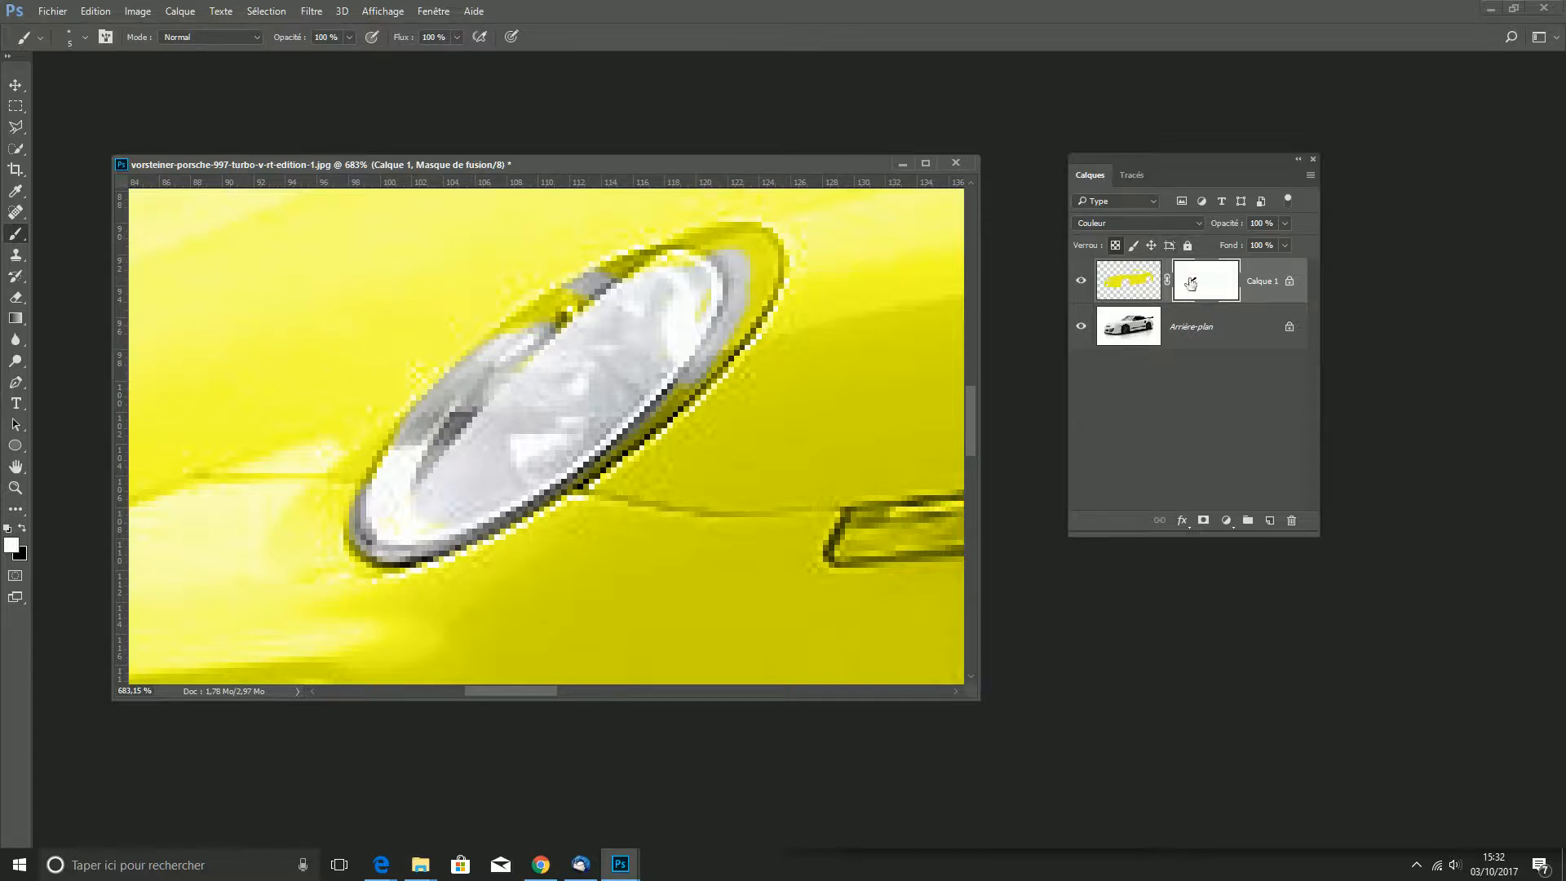
Step: Paint the rest of the near headlight black on the mask, out to its dark rim
left_click(501, 359)
key("x")
left_click(501, 359)
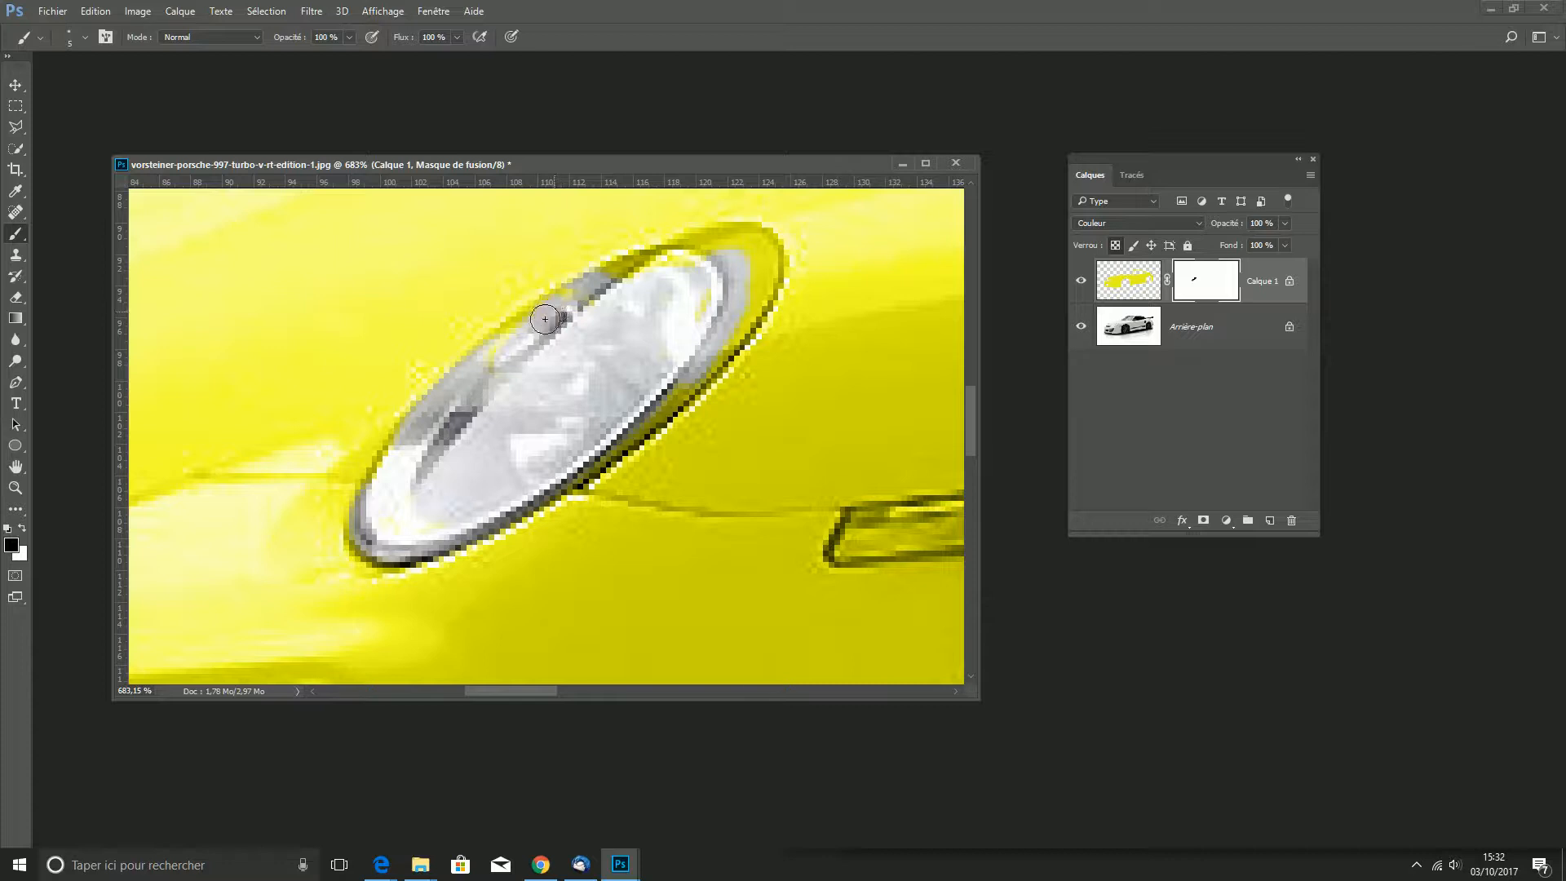
key("x")
key("x")
mouse_move(542, 319)
left_mouse_down()
mouse_move(708, 243)
mouse_move(727, 240)
mouse_move(731, 262)
mouse_move(739, 242)
mouse_move(752, 267)
mouse_move(751, 241)
mouse_move(747, 316)
mouse_move(673, 392)
left_mouse_up()
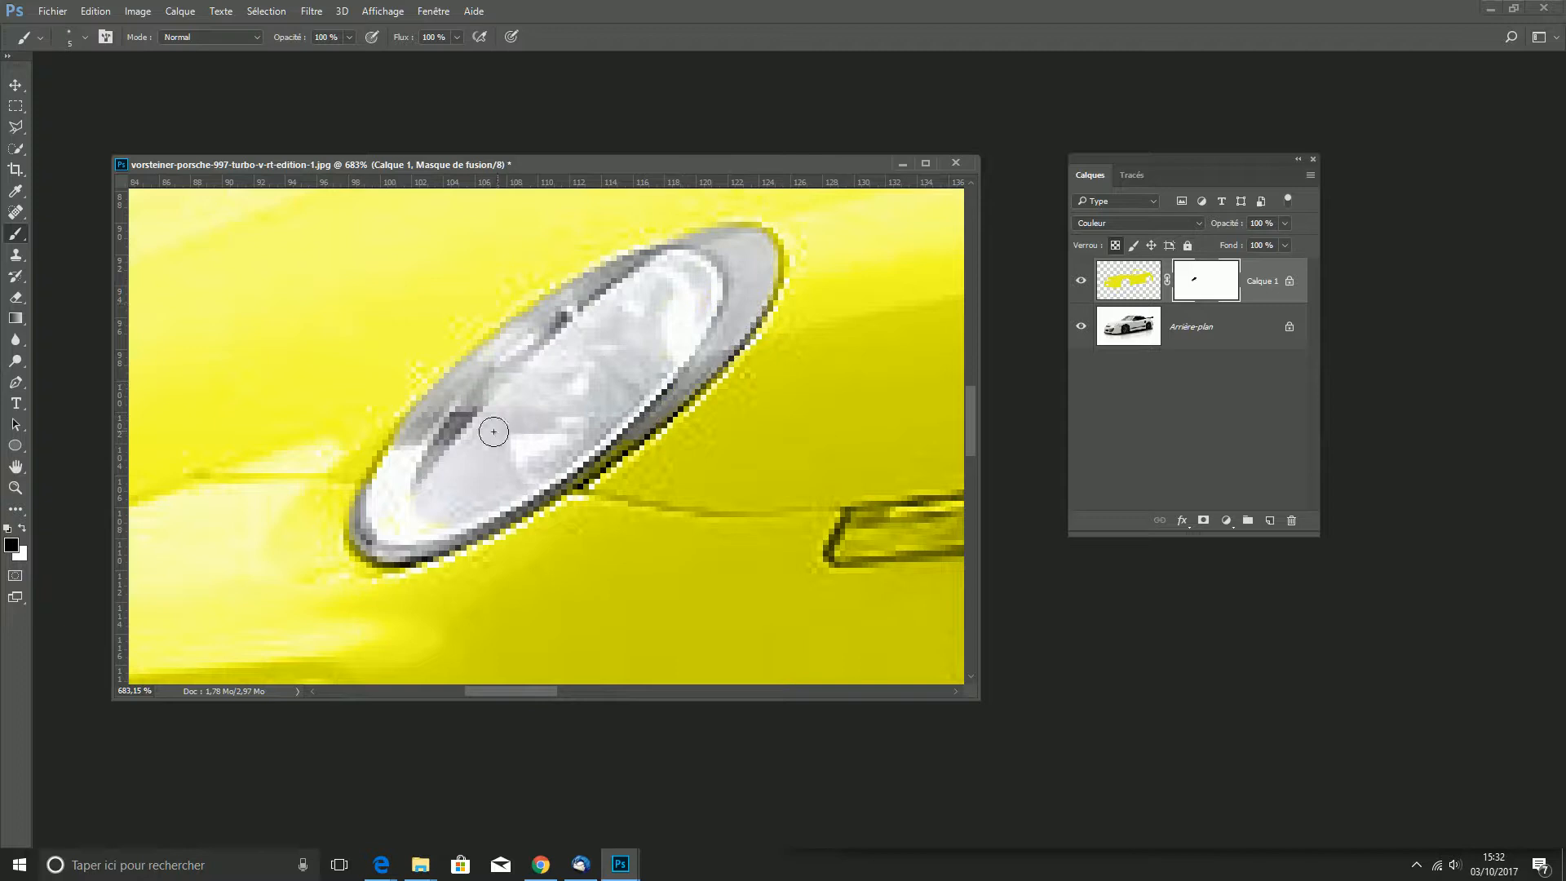
mouse_move(384, 506)
left_mouse_down()
mouse_move(432, 516)
mouse_move(367, 534)
mouse_move(369, 489)
mouse_move(413, 399)
left_mouse_up()
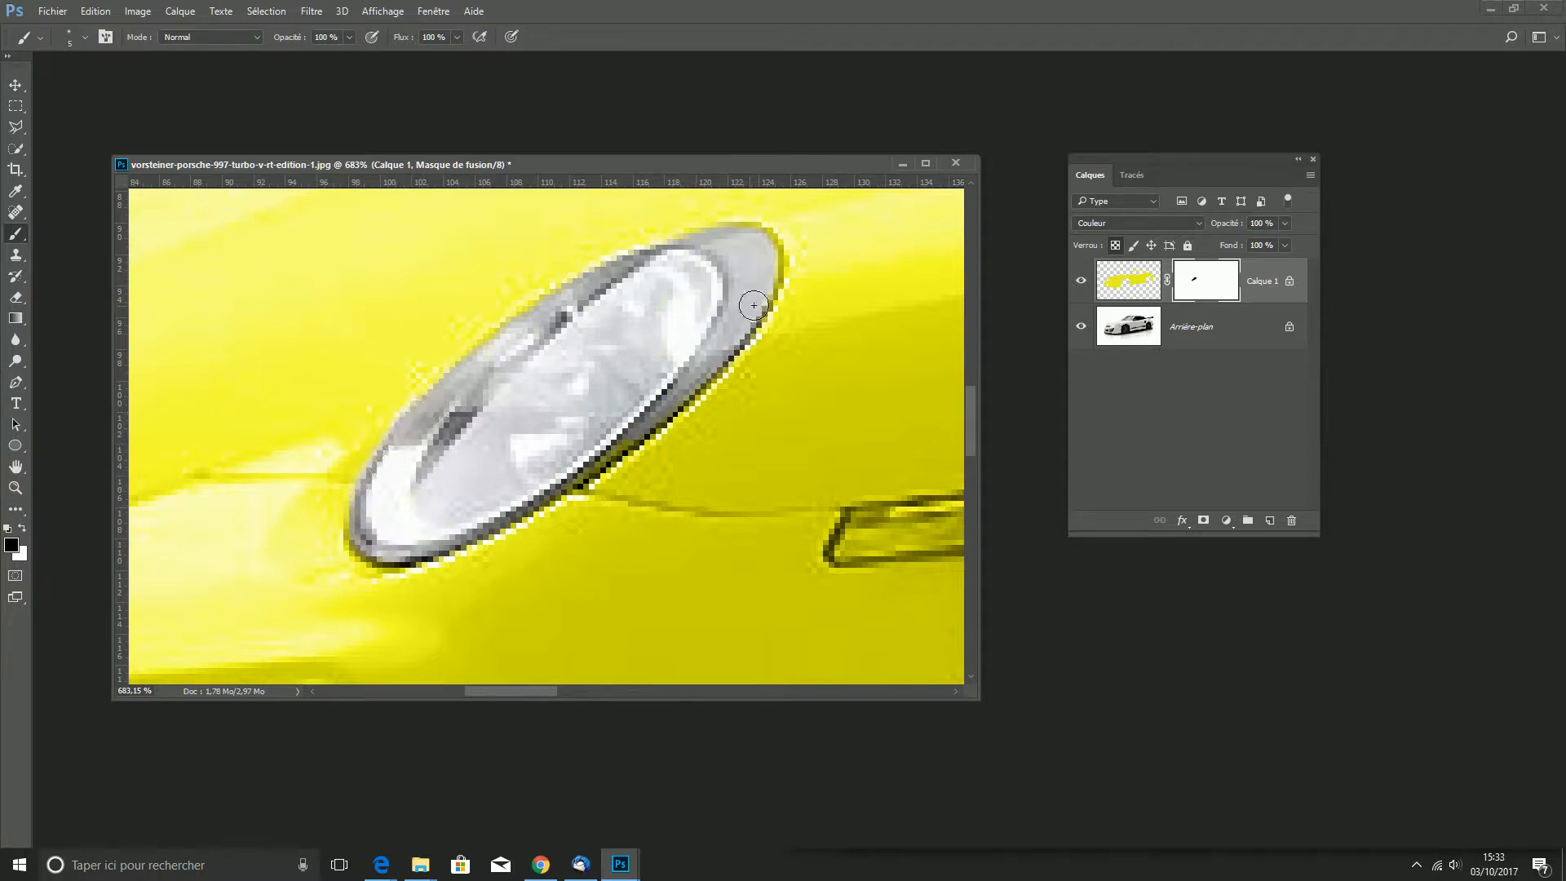
mouse_move(764, 281)
left_mouse_down()
mouse_move(655, 380)
mouse_move(616, 387)
left_mouse_up()
Step: Mask out the far headlight by painting it black on the yellow layer's mask
key("ctrl+0")
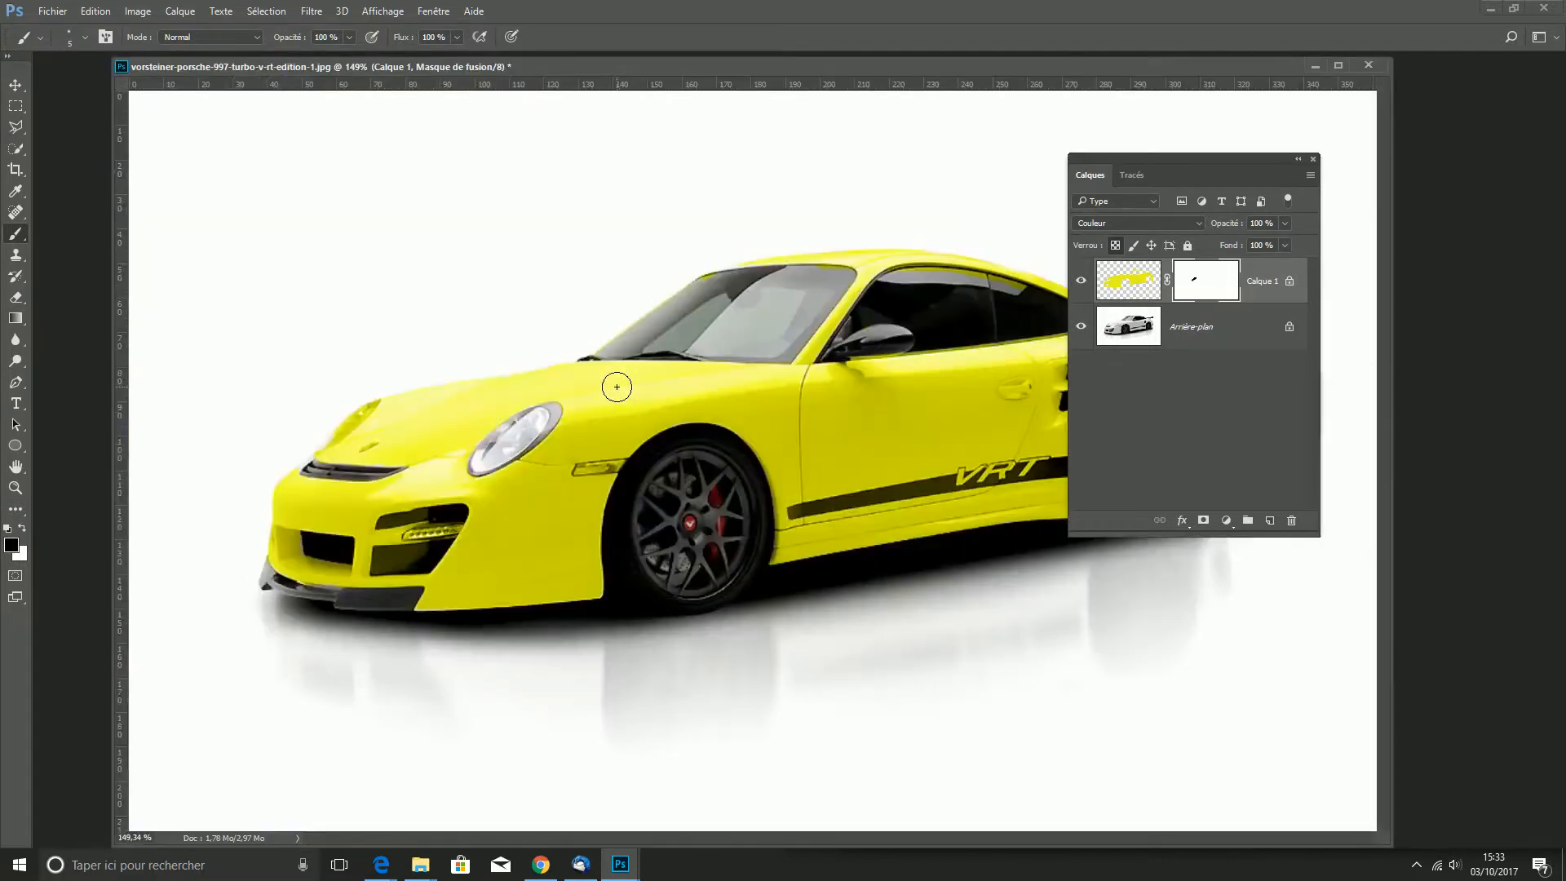
key("ctrl+minus")
key("ctrl+minus")
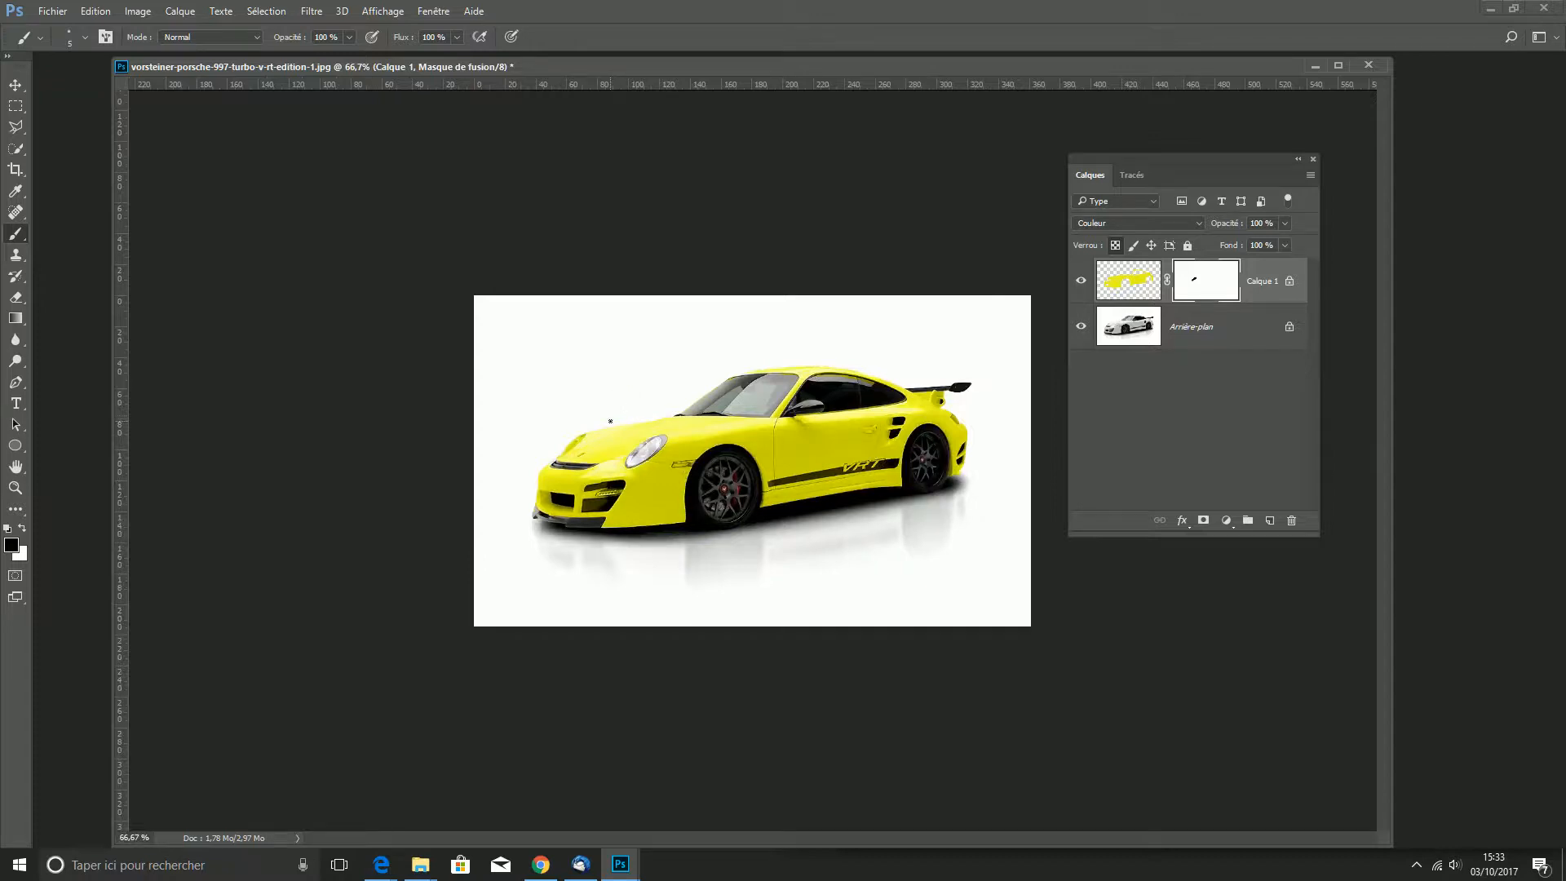
key("z")
left_click_drag(541, 413, 635, 497)
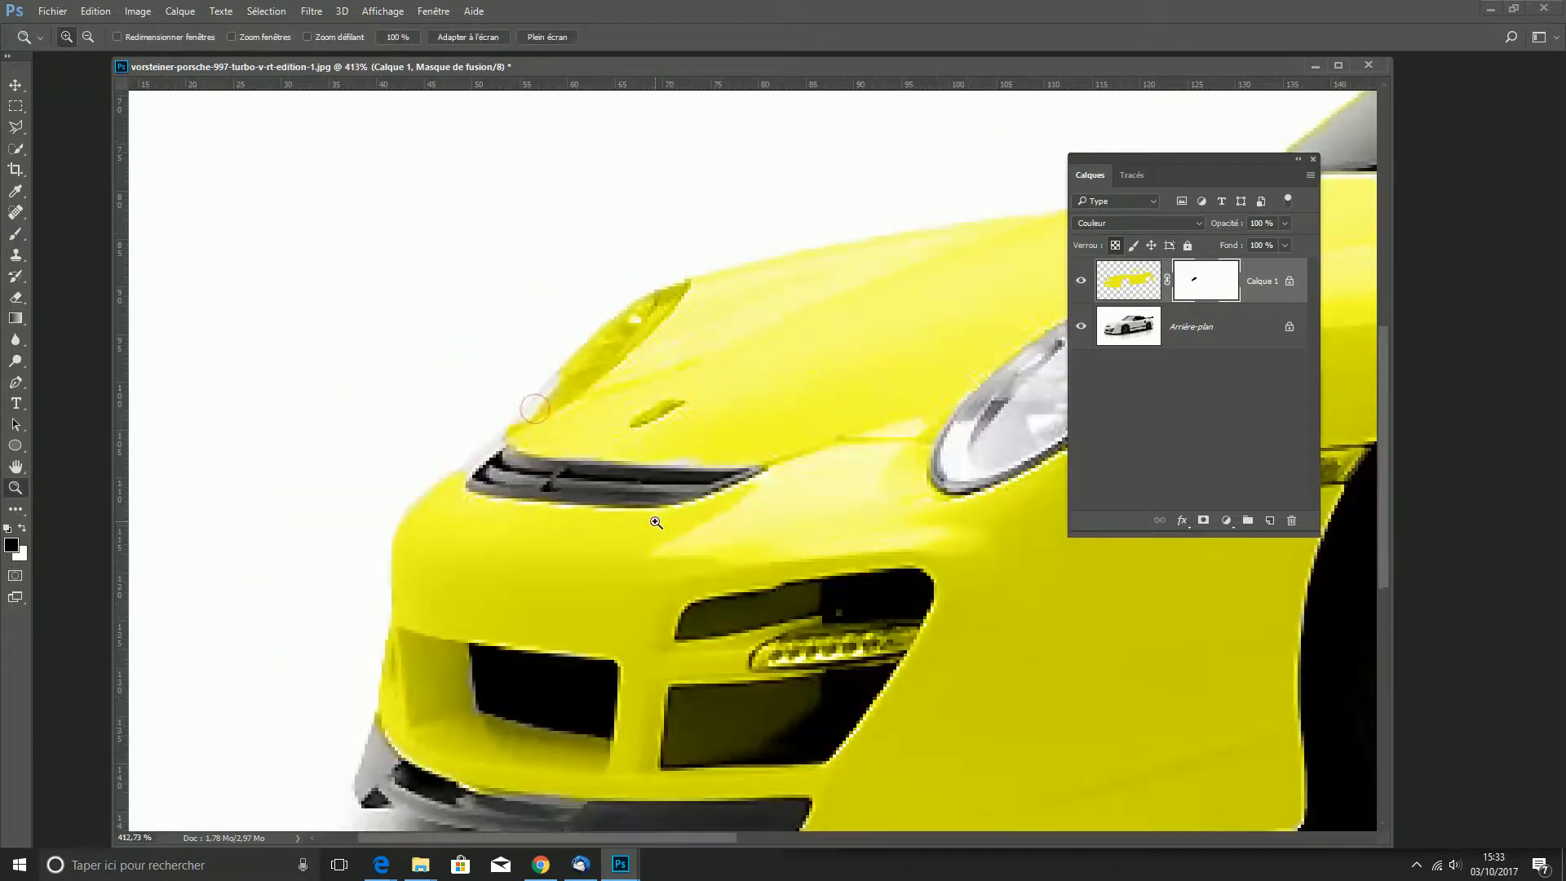
key("b")
mouse_move(531, 413)
left_mouse_down()
mouse_move(612, 346)
mouse_move(599, 362)
left_mouse_up()
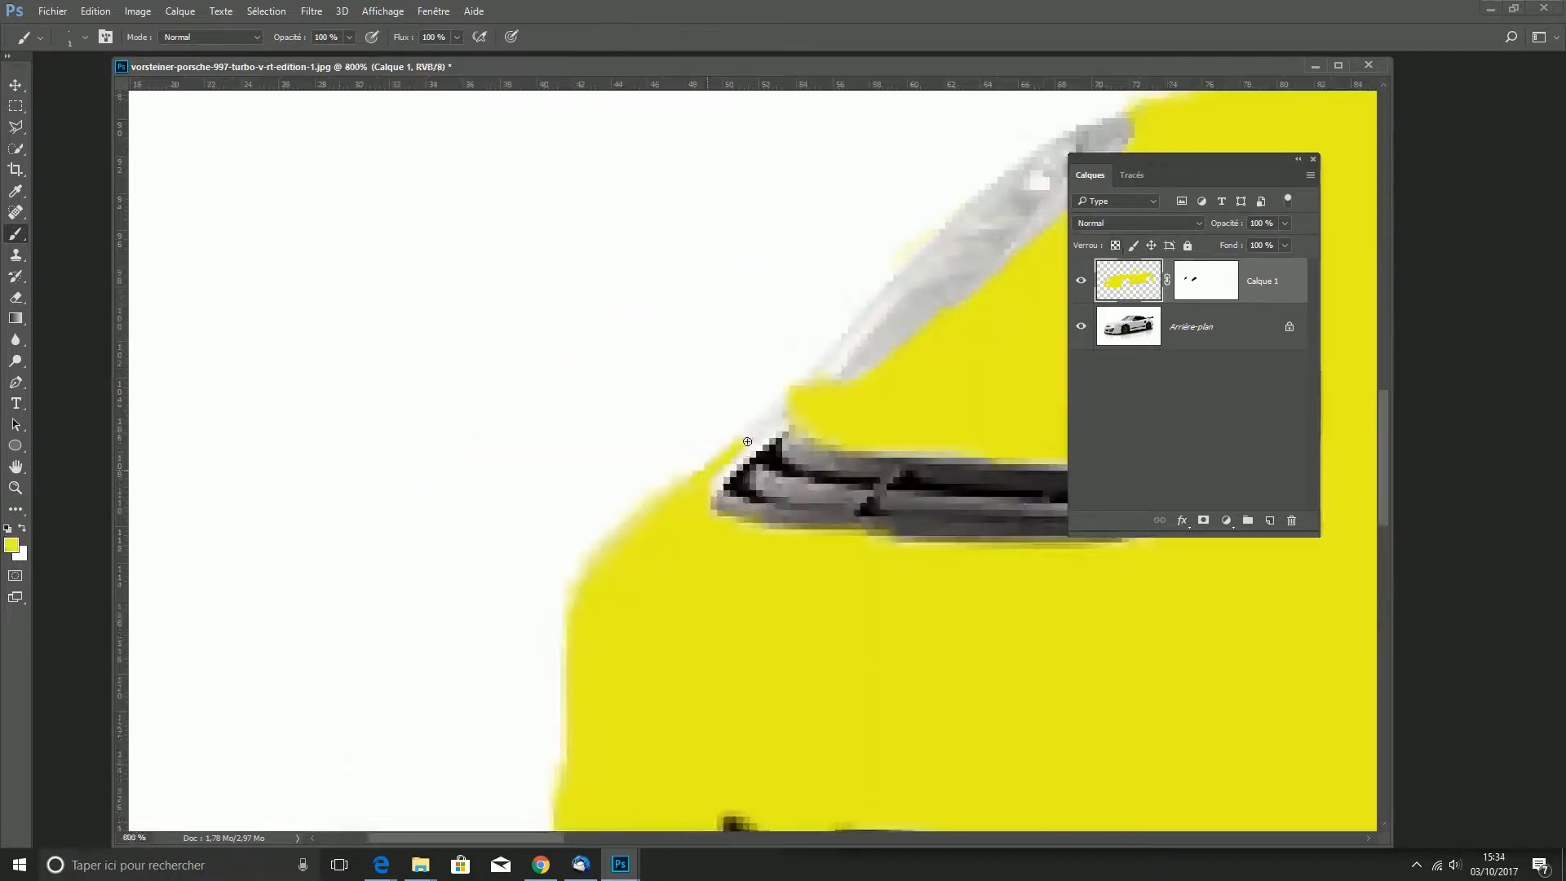
Step: Paint the uncoloured bodywork edge between the far headlight and the front grille yellow on the layer itself
left_click_drag(747, 442, 771, 417)
left_click_drag(693, 476, 786, 410)
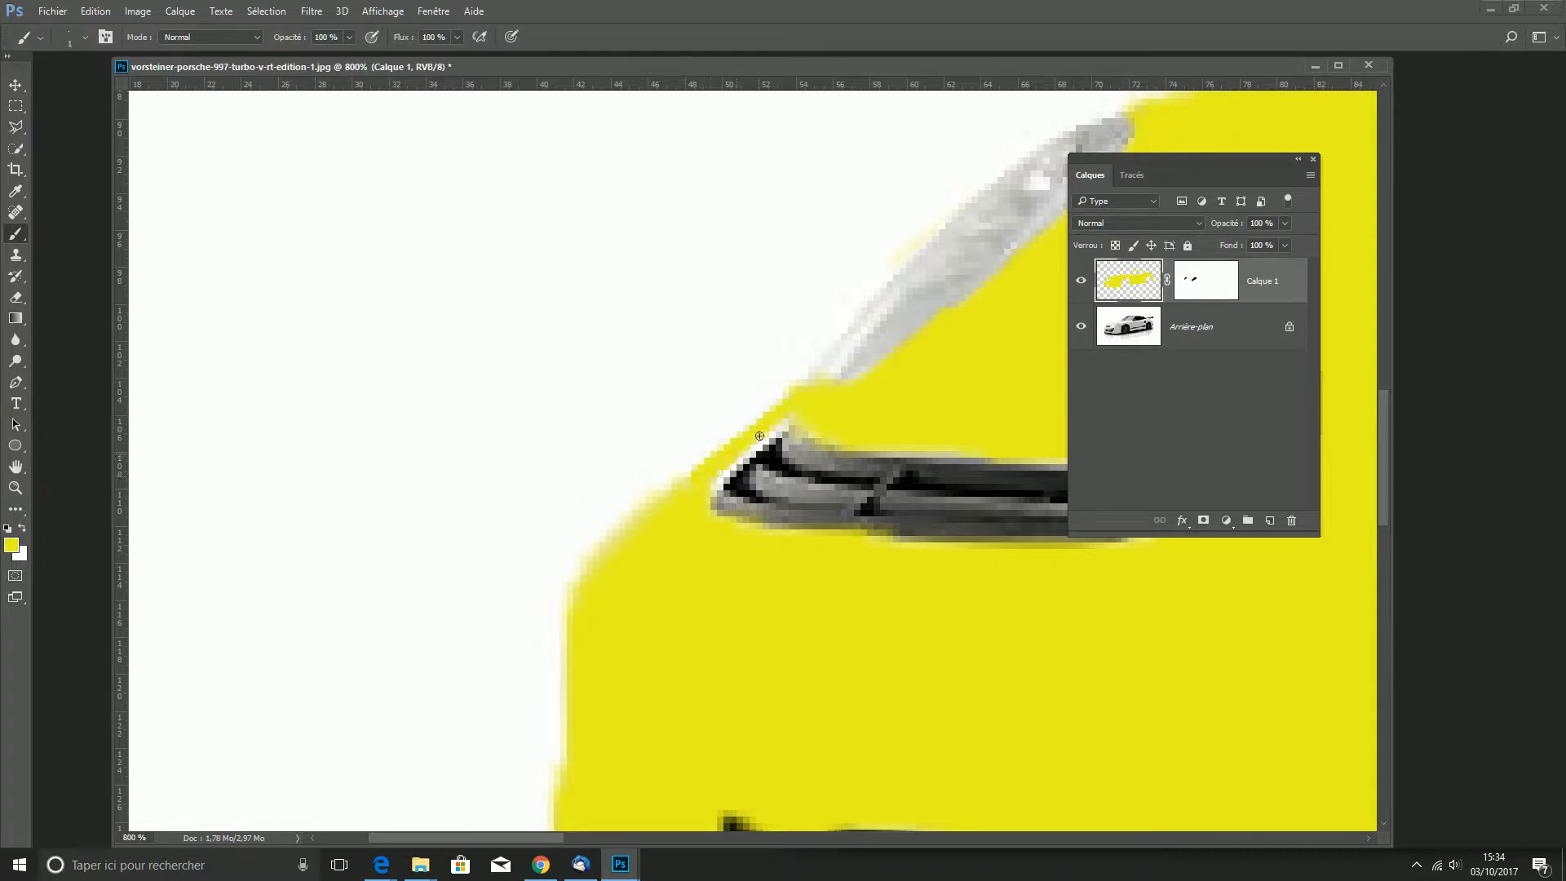
Step: Set the yellow bodywork layer's blend mode from Normal back to Couleur
left_click(1197, 222)
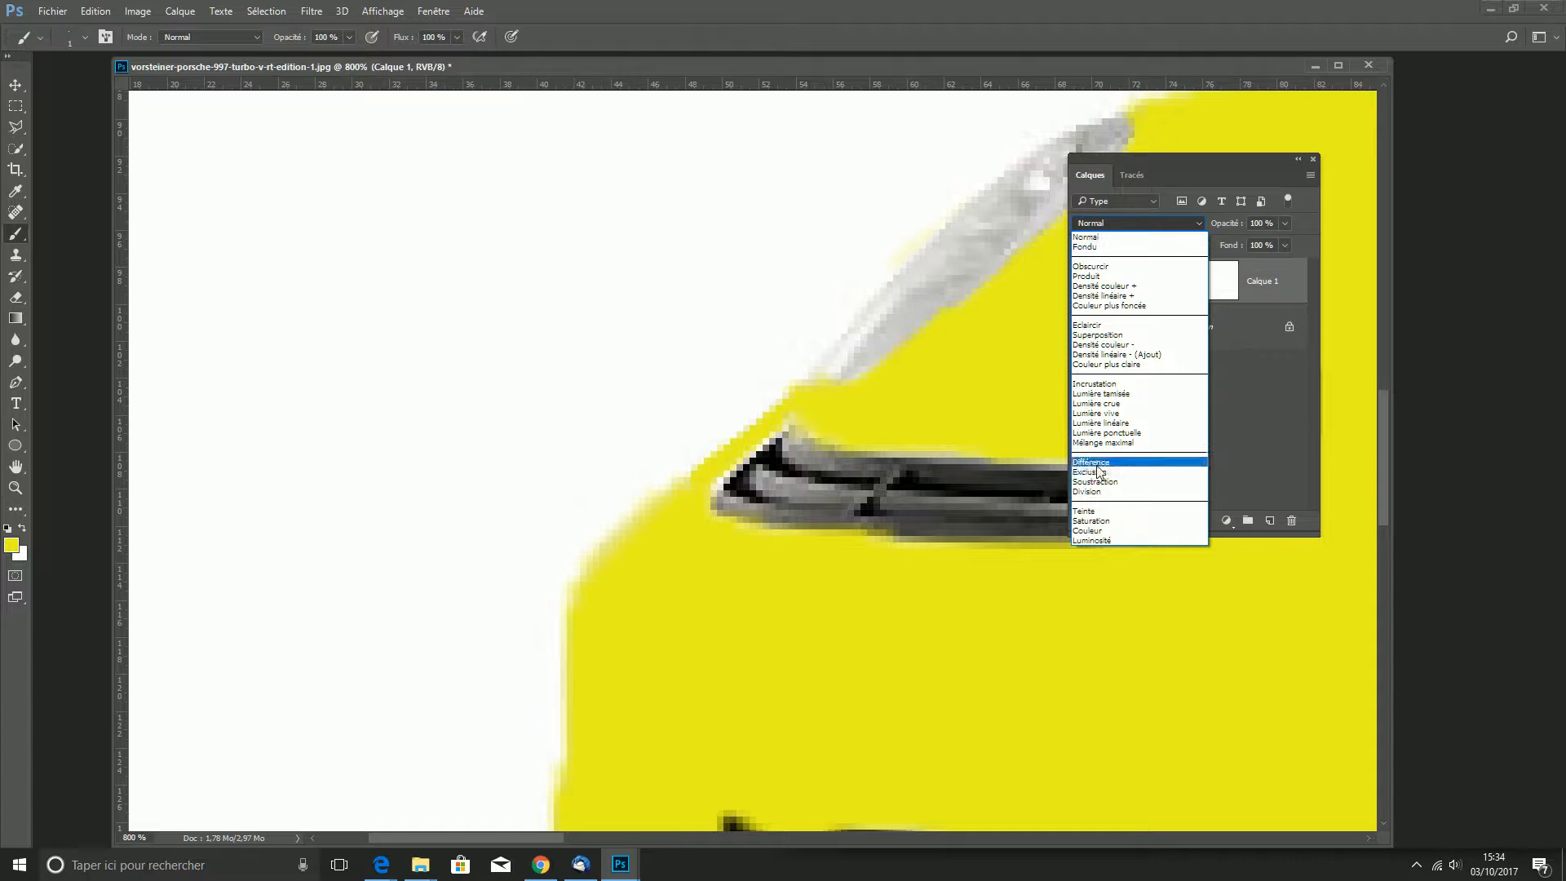
left_click(1095, 531)
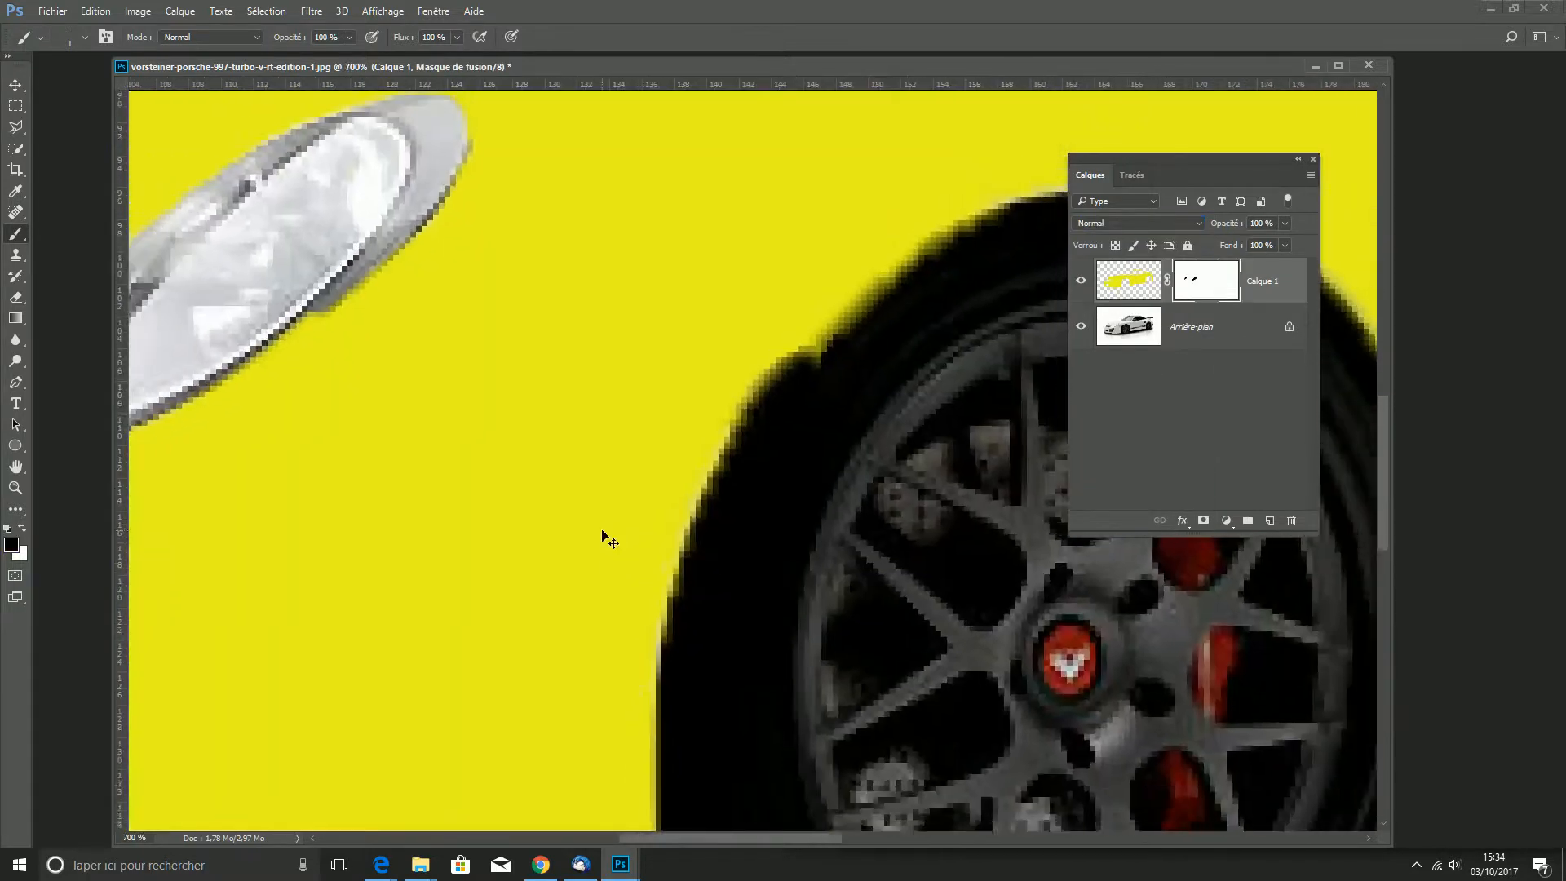
scroll(608, 538, "down", 4)
scroll(607, 538, "down", 3)
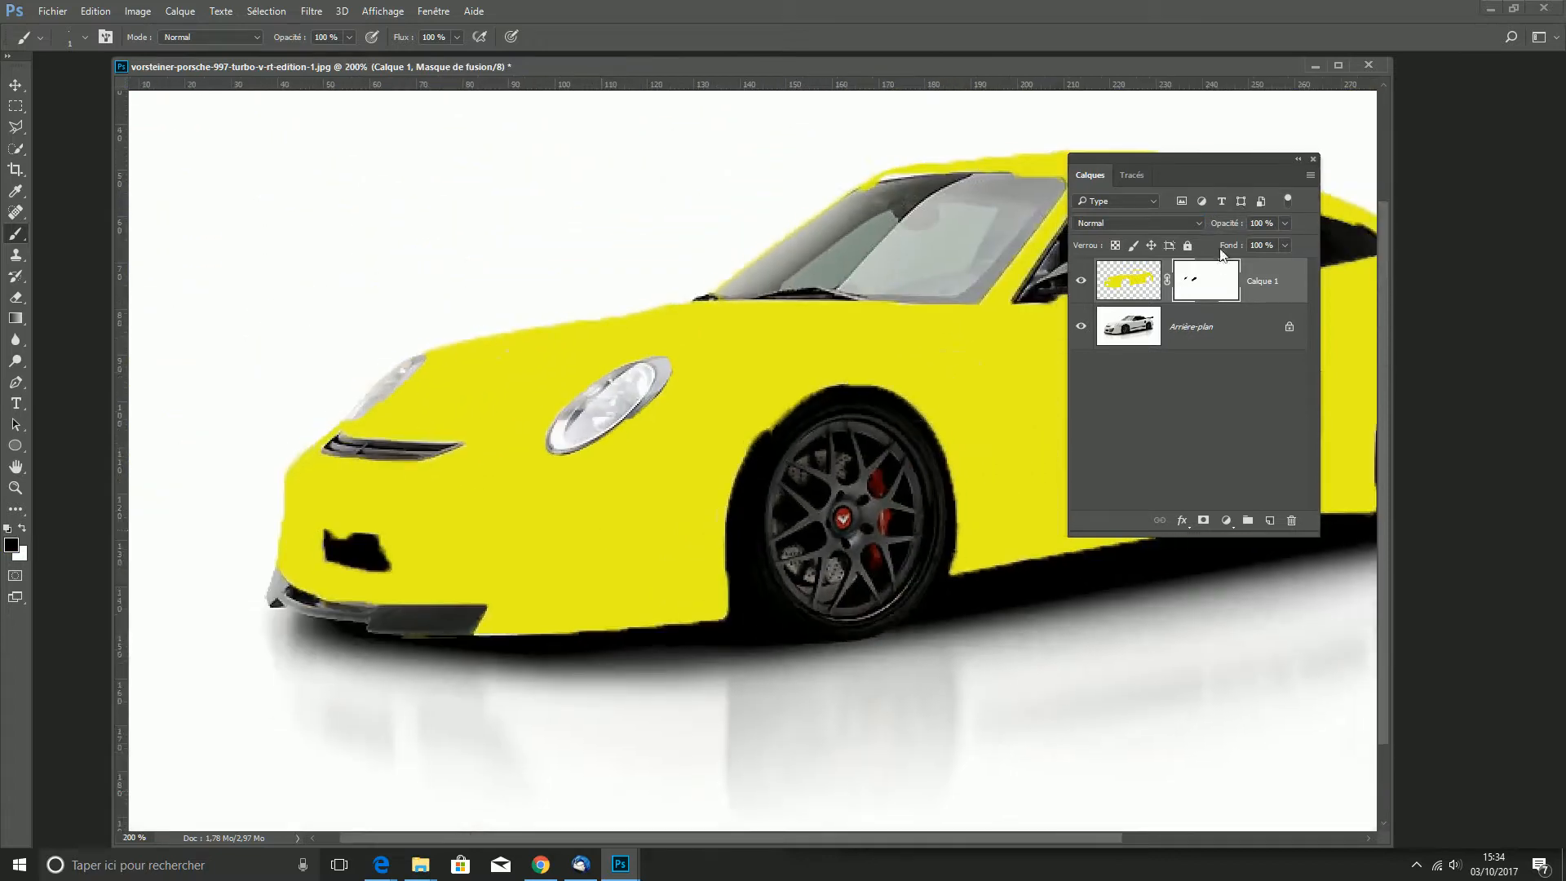
left_click(1199, 223)
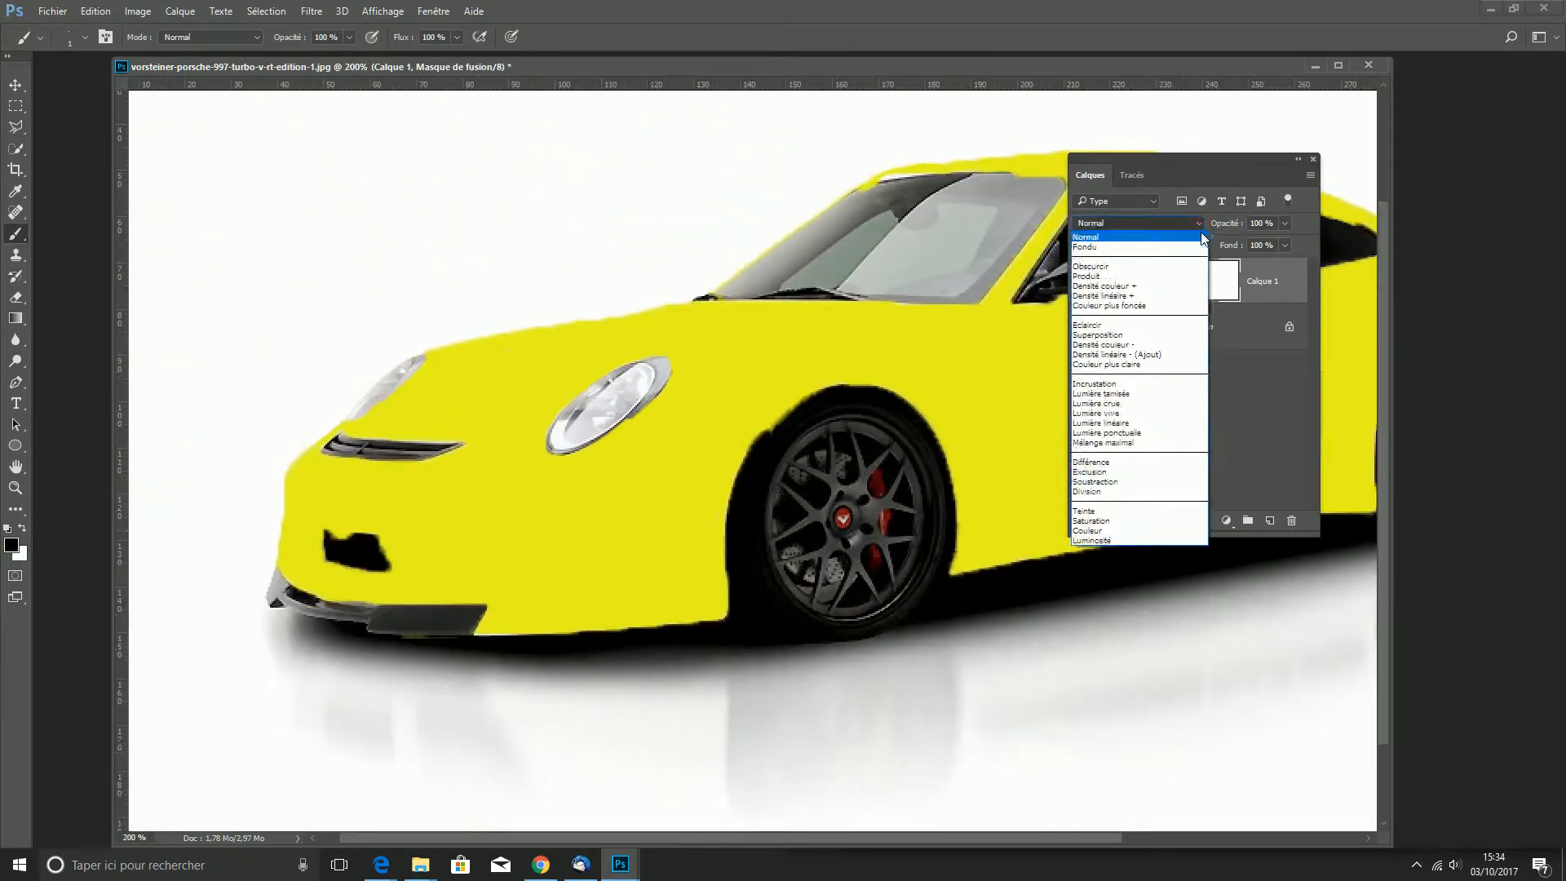
left_click(1125, 530)
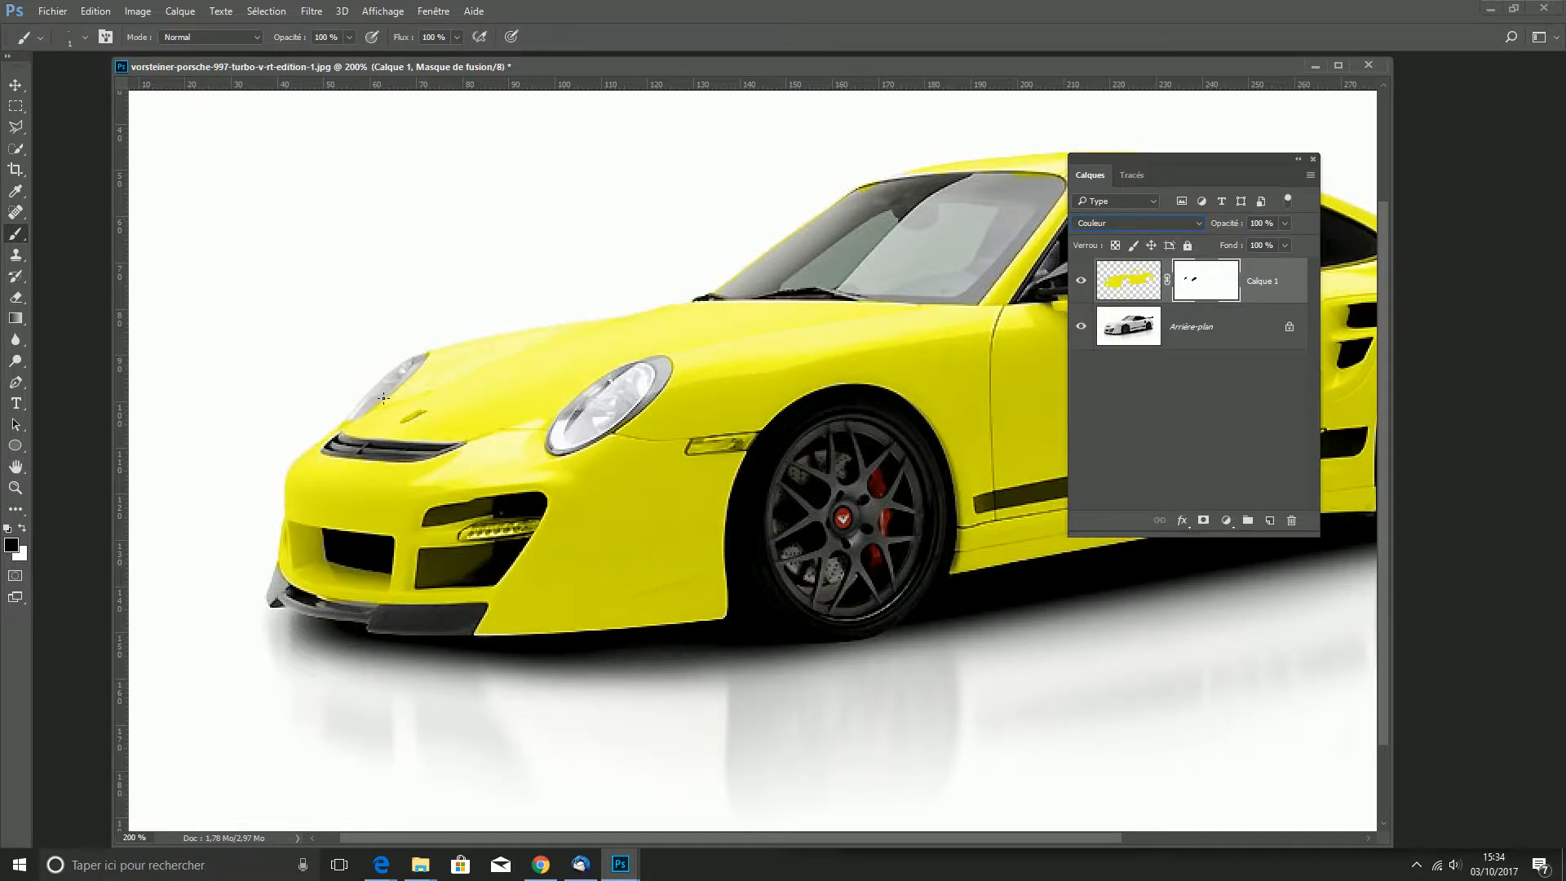
Step: Mask out the hood badge above the grille by painting it black on the layer mask
left_click(15, 487)
left_click_drag(356, 390, 721, 346)
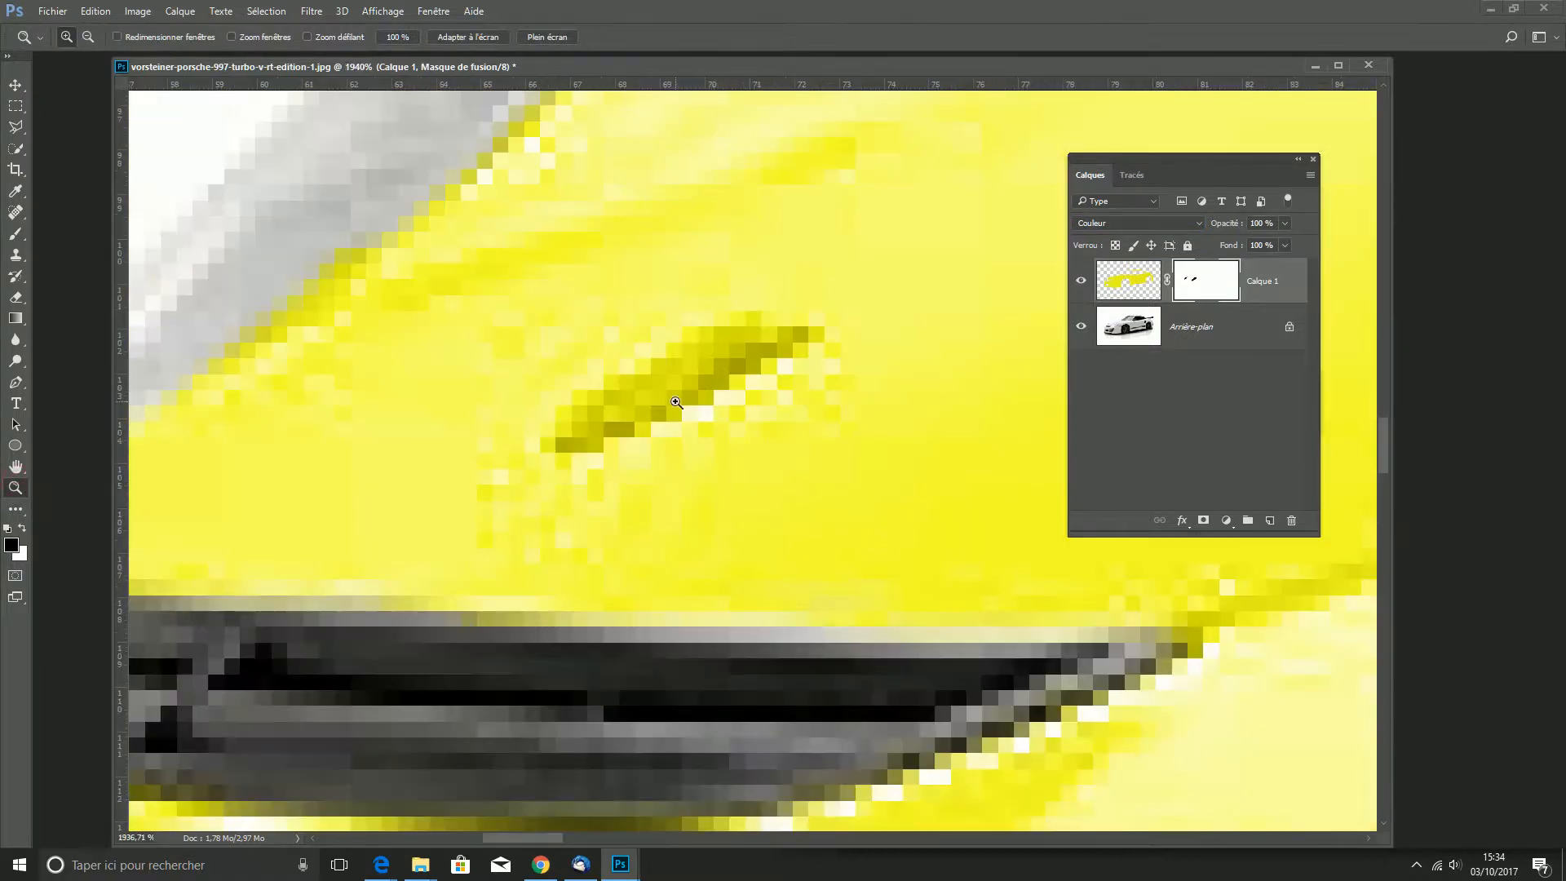
key("ctrl+minus")
key("ctrl+minus")
key("ctrl+minus")
key("ctrl+minus")
key("b")
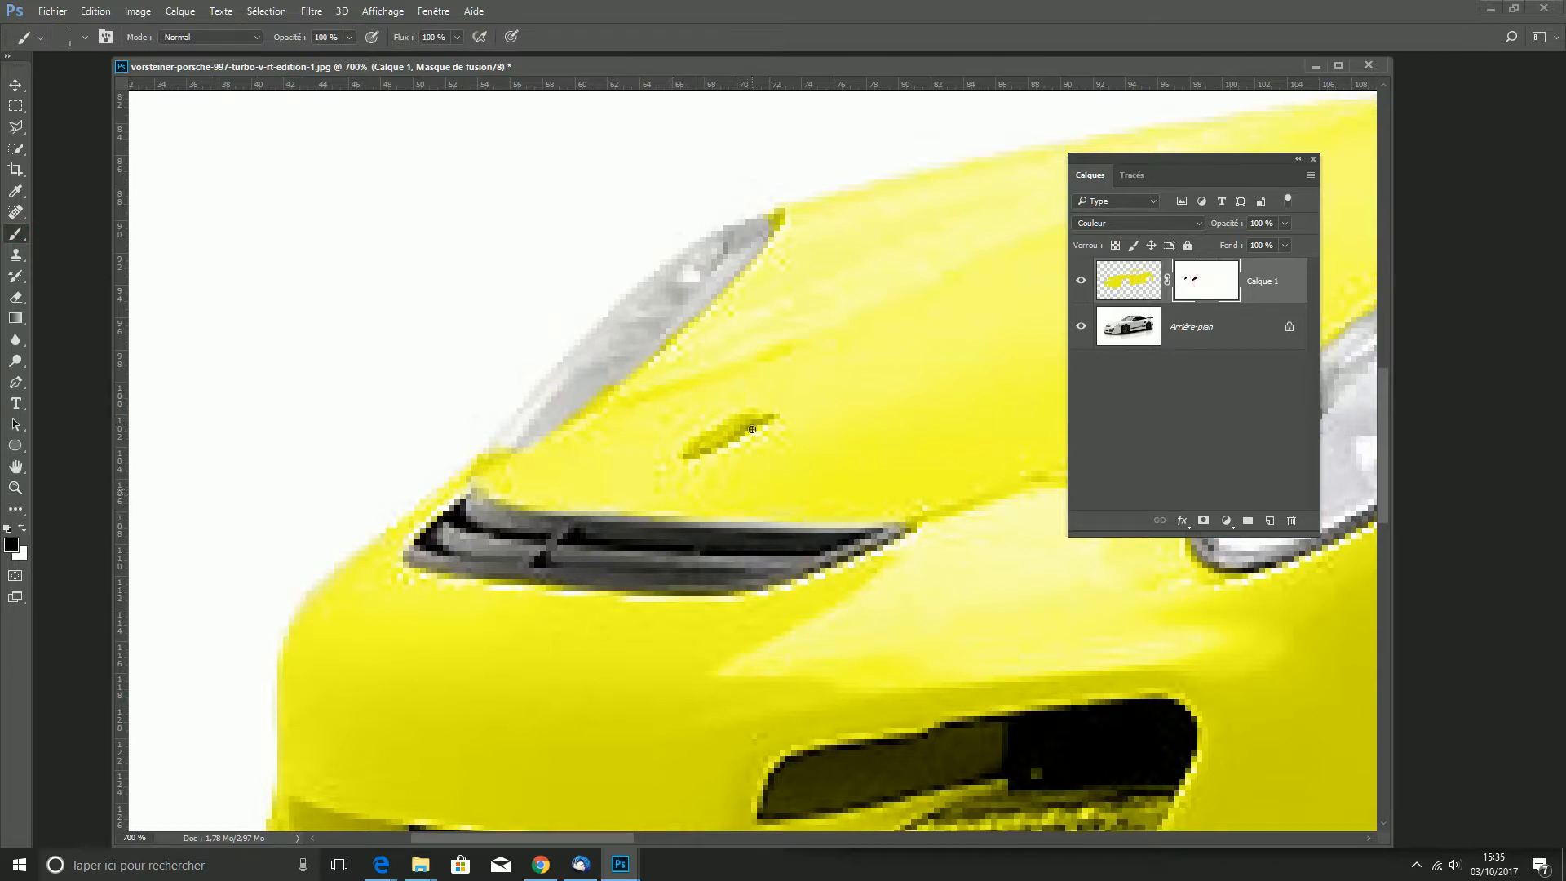
left_click_drag(725, 425, 691, 447)
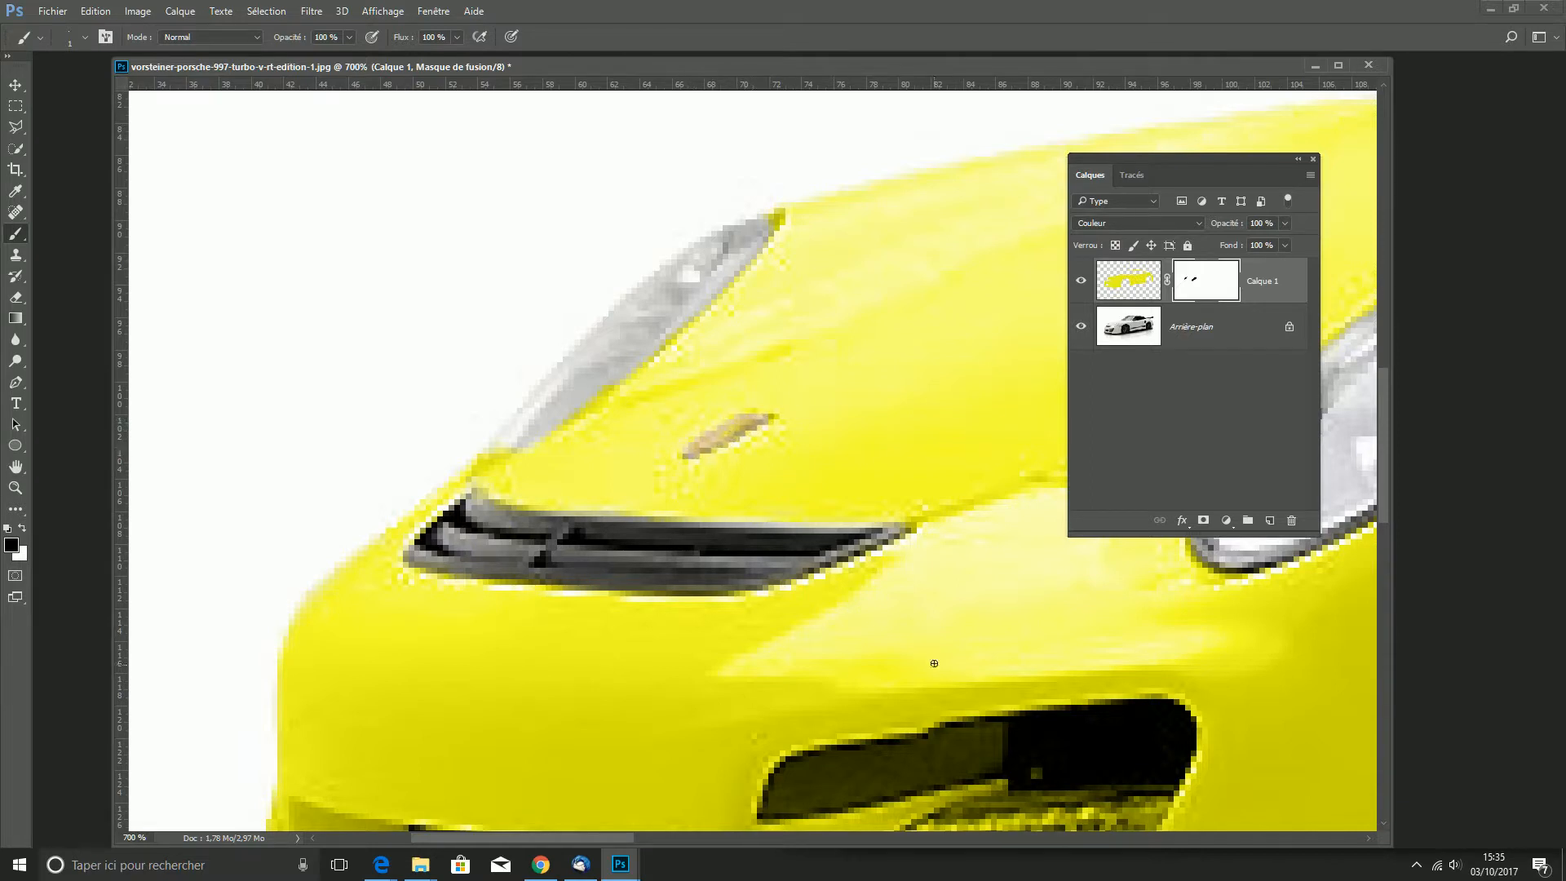
Step: Enlarge the brush and mask out the LED light strip and the upper dark panel in the front bumper's air intake
left_click_drag(1083, 733, 727, 419)
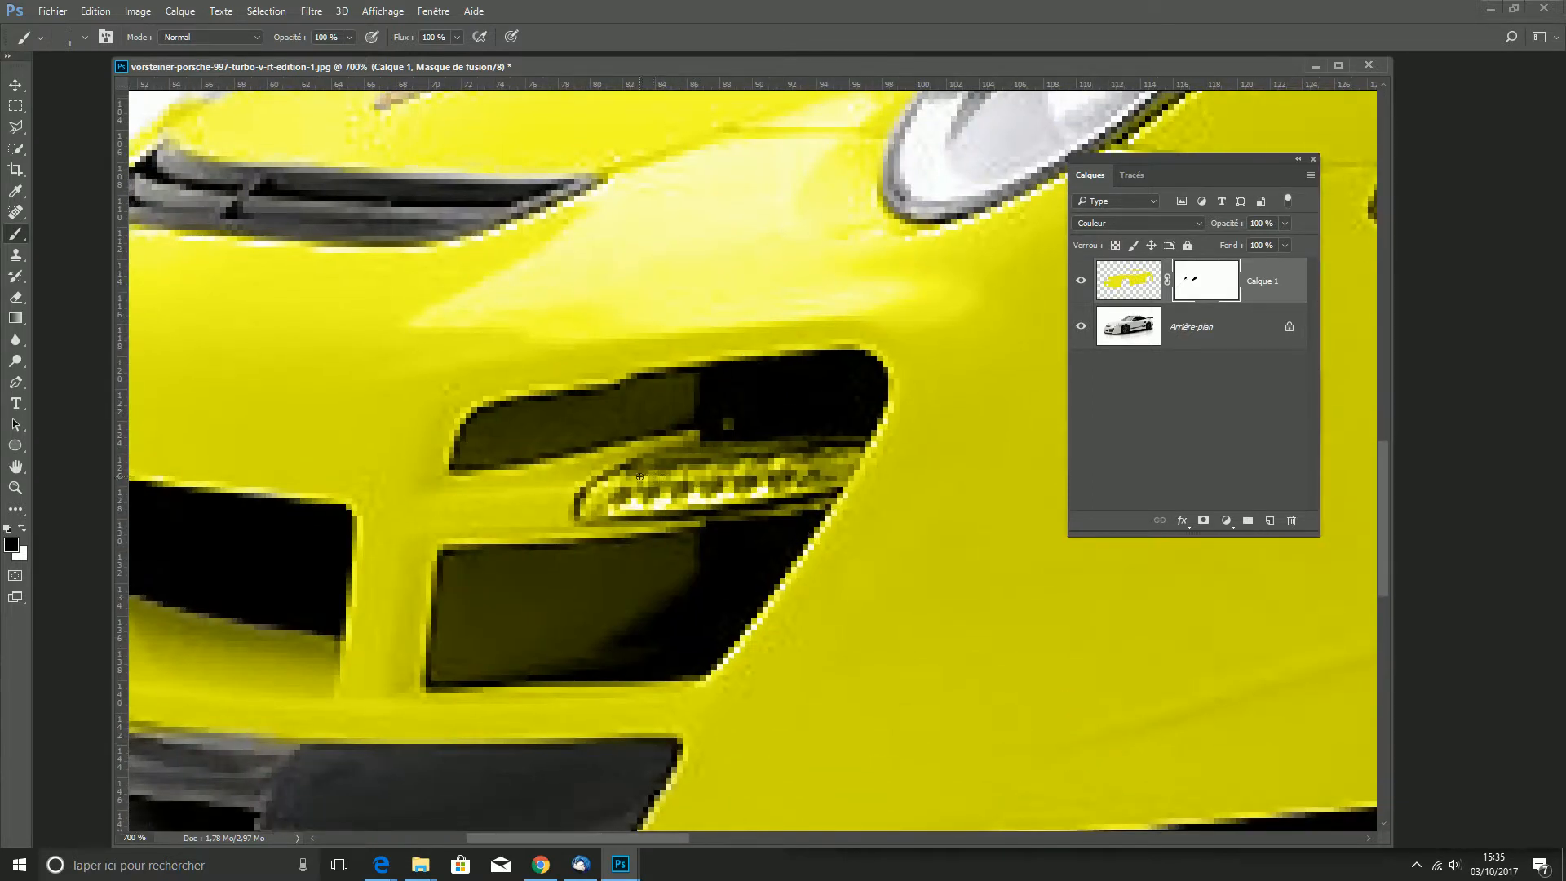
right_click(727, 452)
left_click_drag(815, 496, 824, 497)
mouse_move(700, 497)
left_mouse_down()
mouse_move(587, 504)
mouse_move(659, 508)
mouse_move(742, 481)
mouse_move(665, 491)
mouse_move(694, 472)
mouse_move(793, 454)
mouse_move(779, 487)
mouse_move(763, 487)
mouse_move(743, 442)
mouse_move(794, 458)
mouse_move(788, 489)
mouse_move(733, 493)
mouse_move(816, 481)
left_mouse_up()
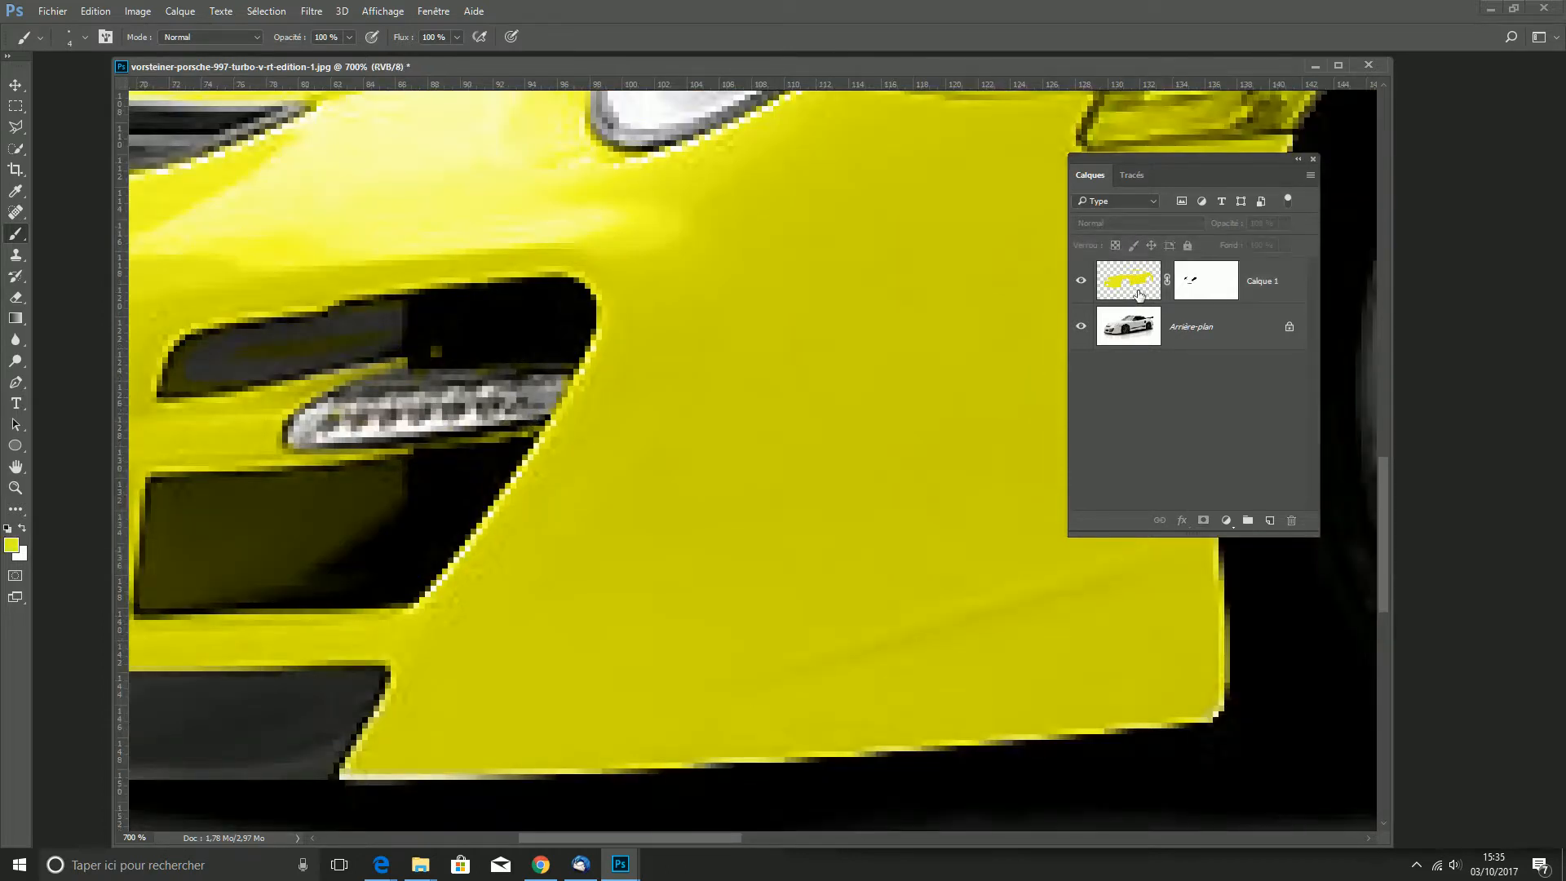
Step: Mask out the VRT lettering on the door's dark side stripe by painting black on the Calque 1 layer mask with a 2 px brush
left_click(1139, 293)
left_click_drag(965, 489, 448, 639)
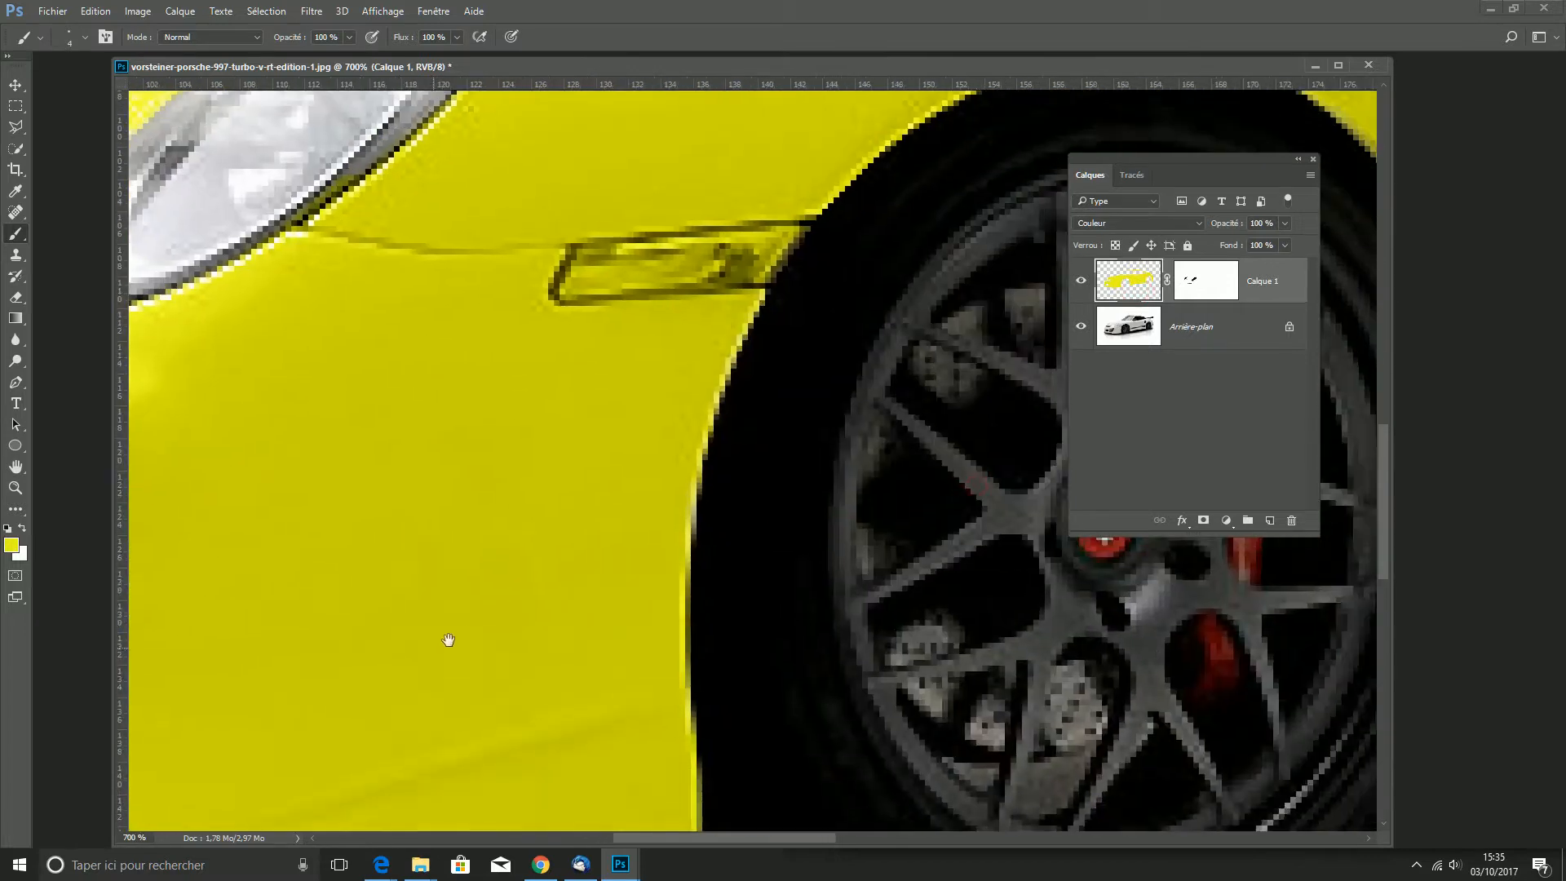
left_click_drag(804, 628, 339, 510)
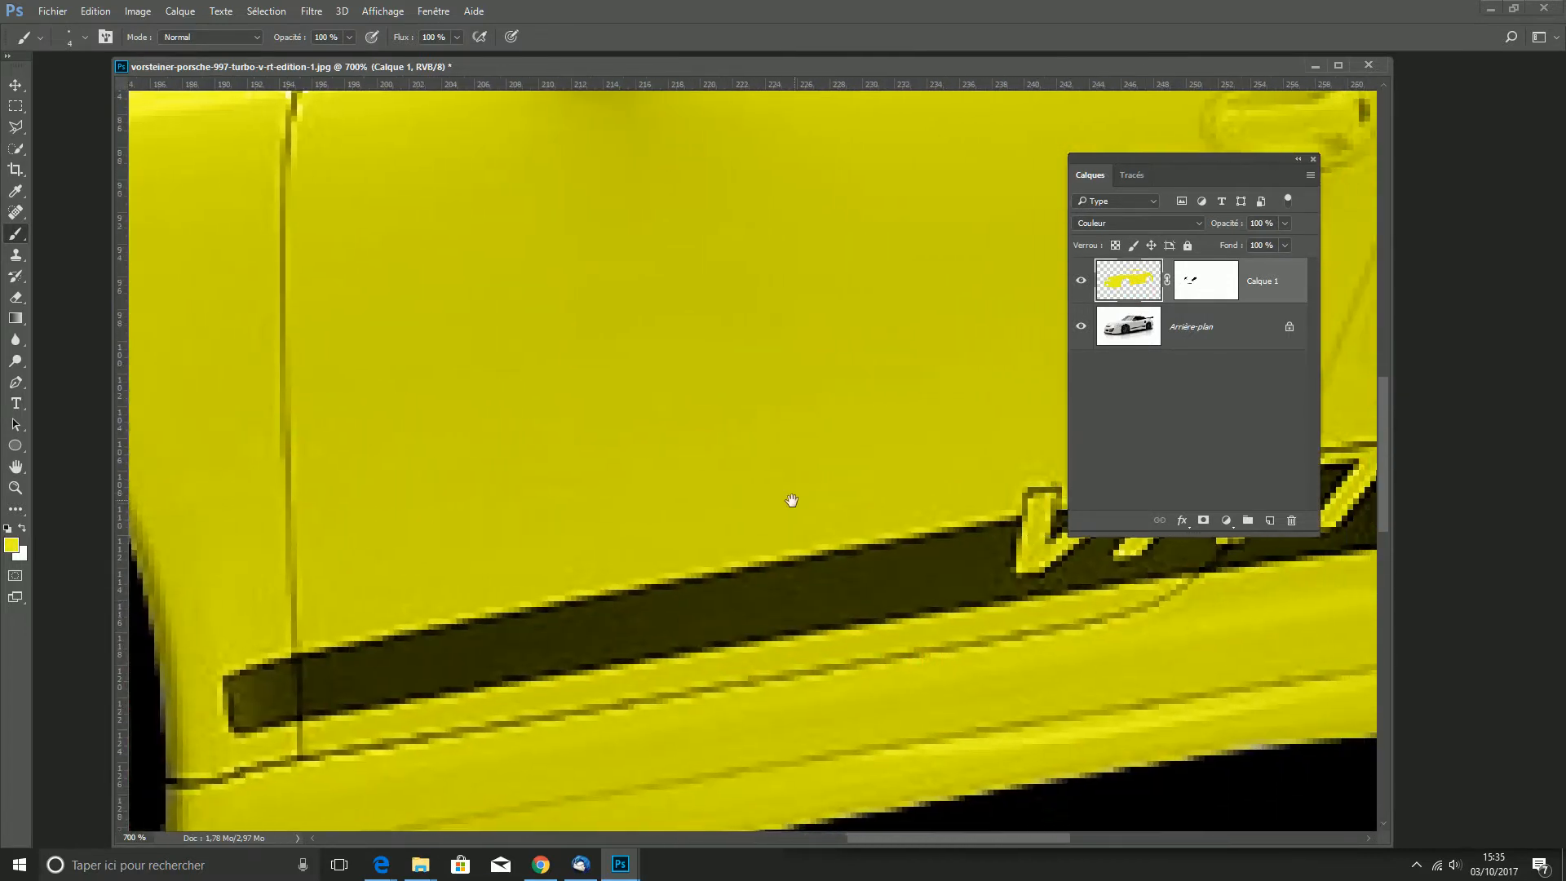
left_click_drag(894, 559, 463, 494)
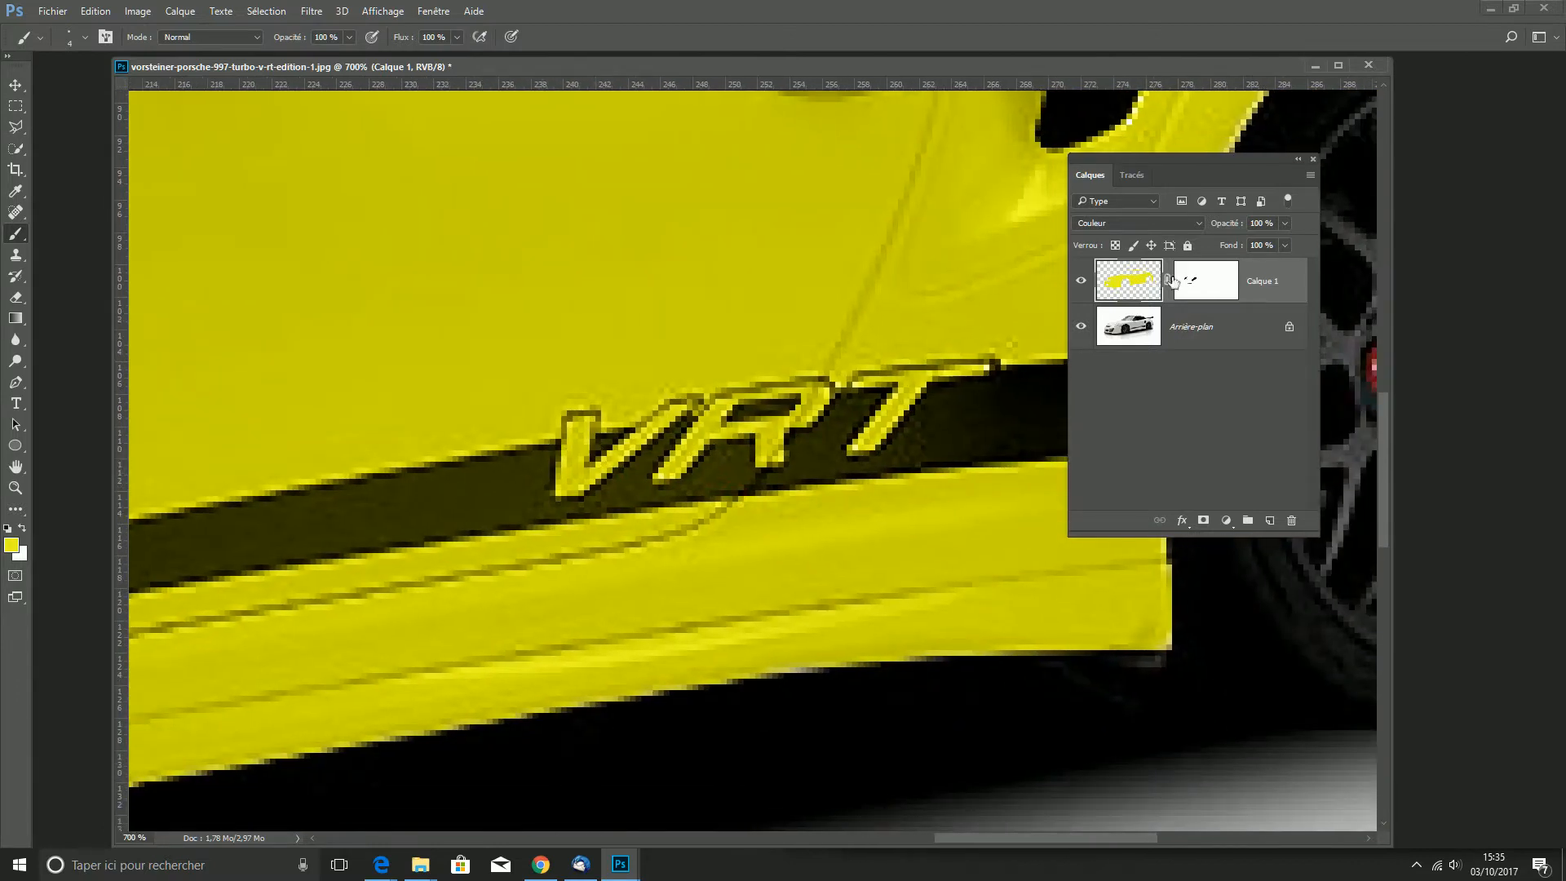
left_click(1195, 281)
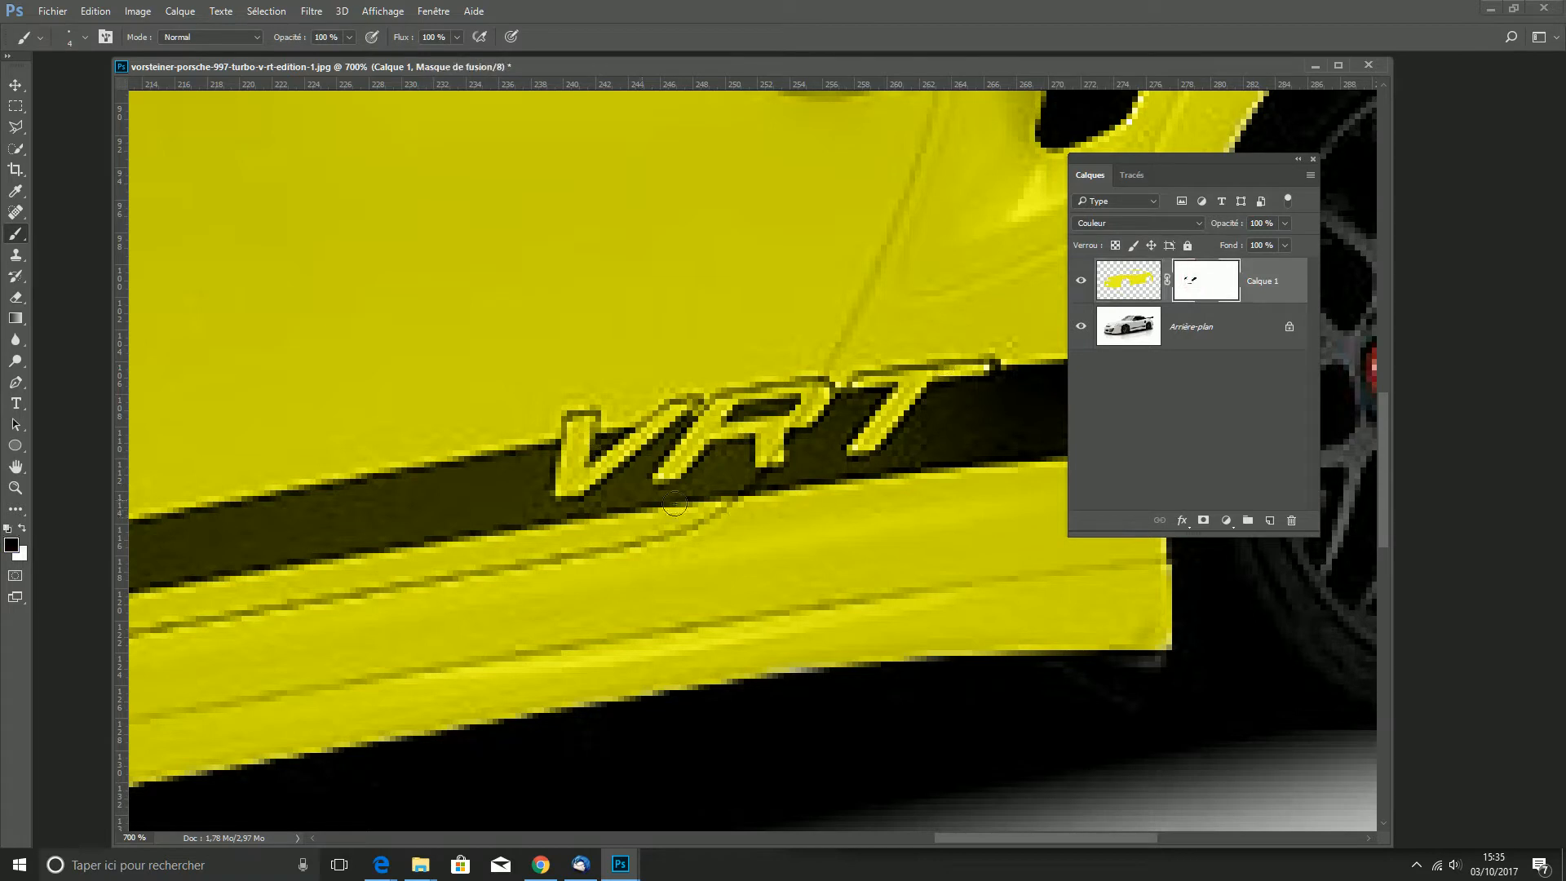
right_click(580, 458)
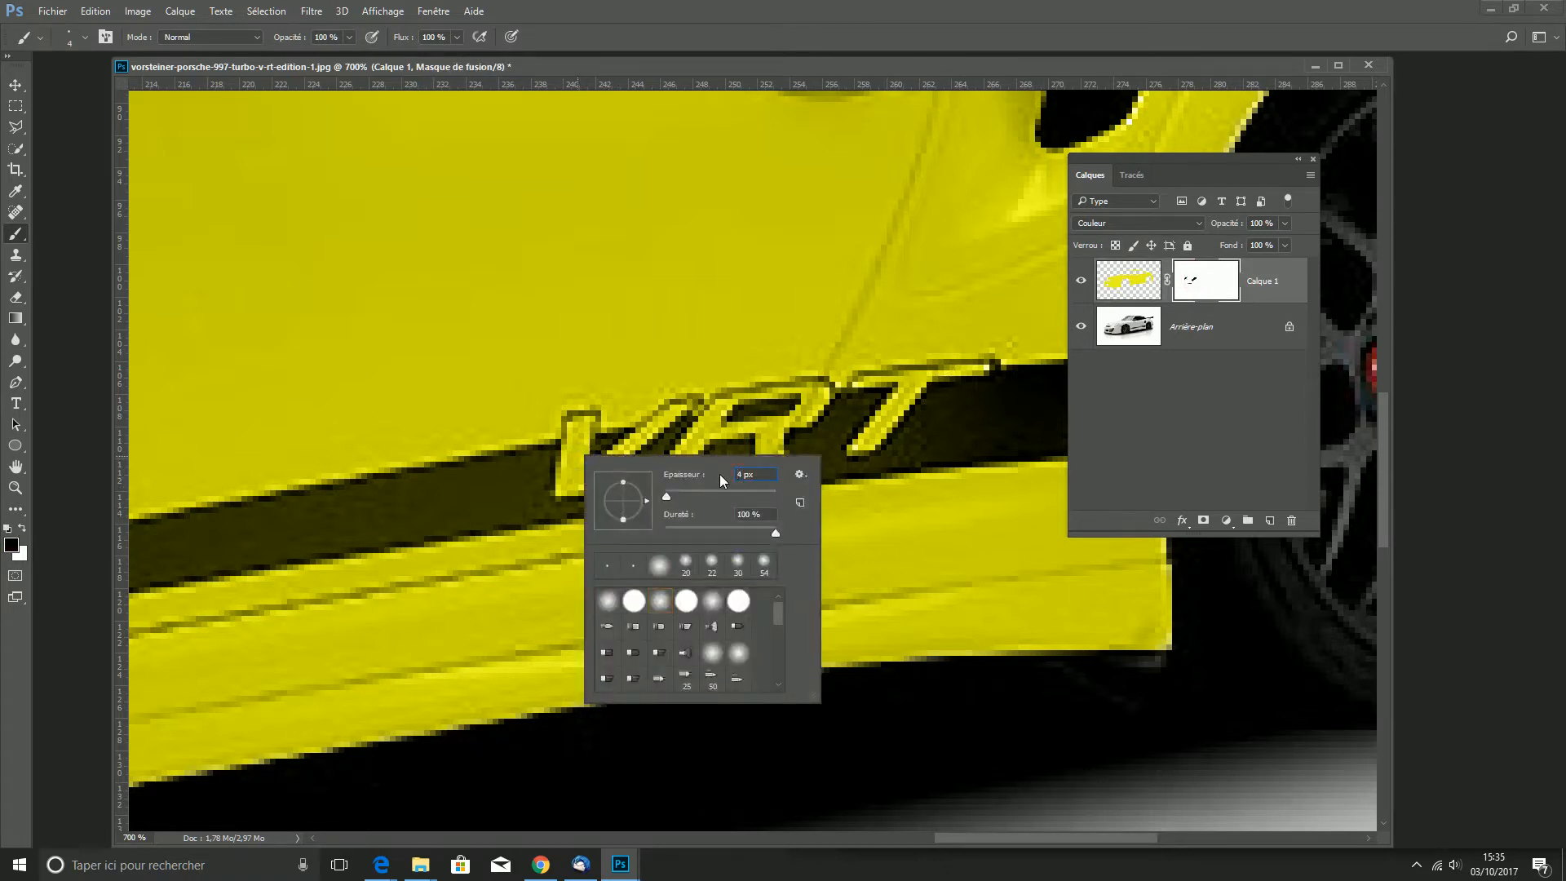
type("2")
key("Return")
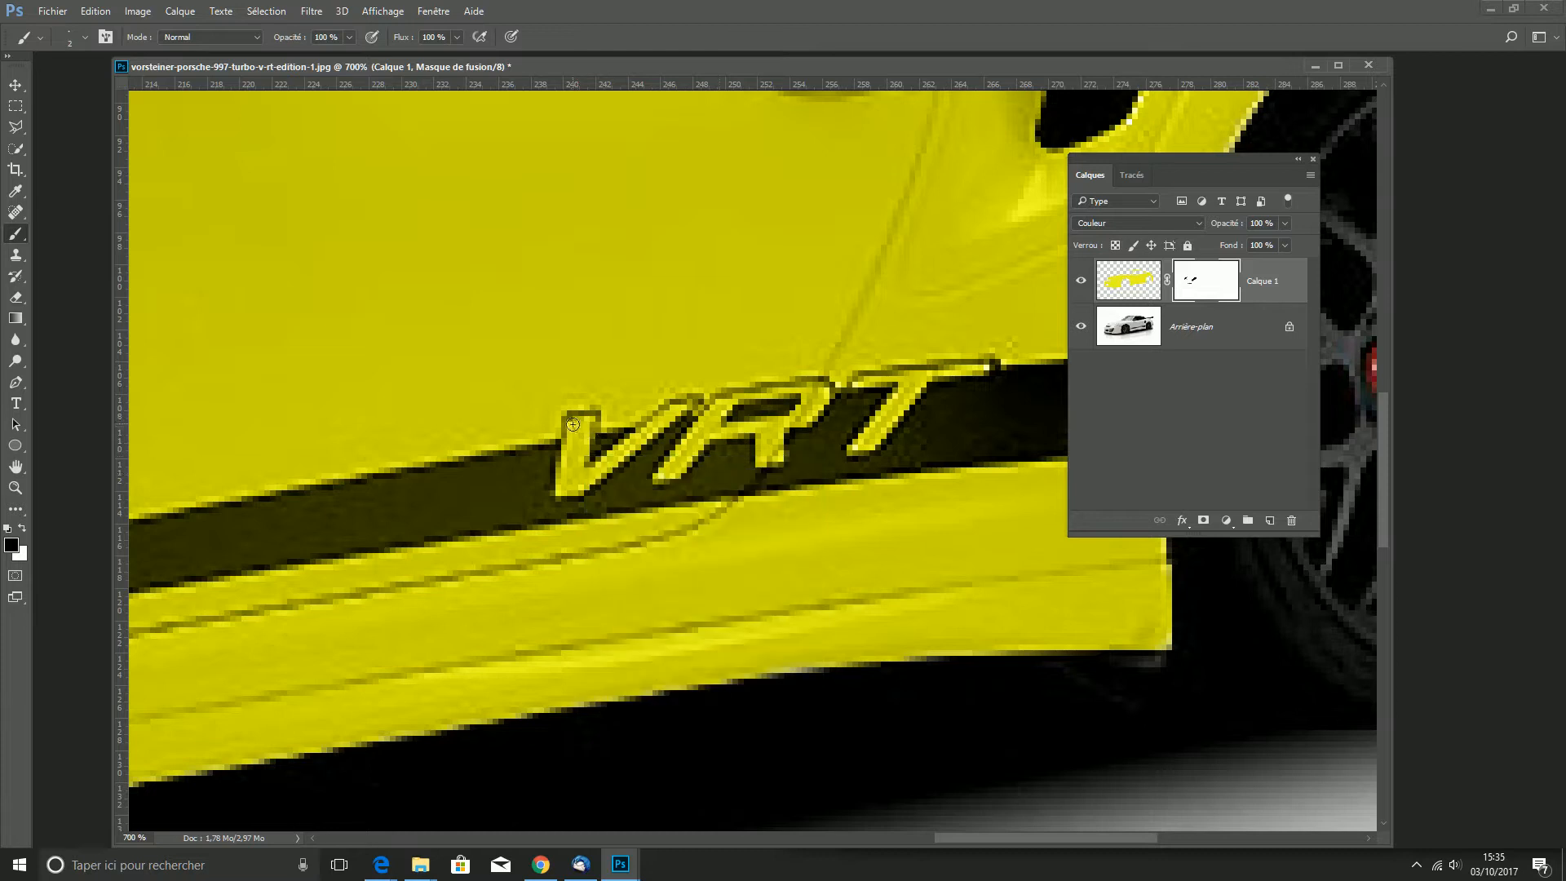
left_click_drag(573, 430, 574, 444)
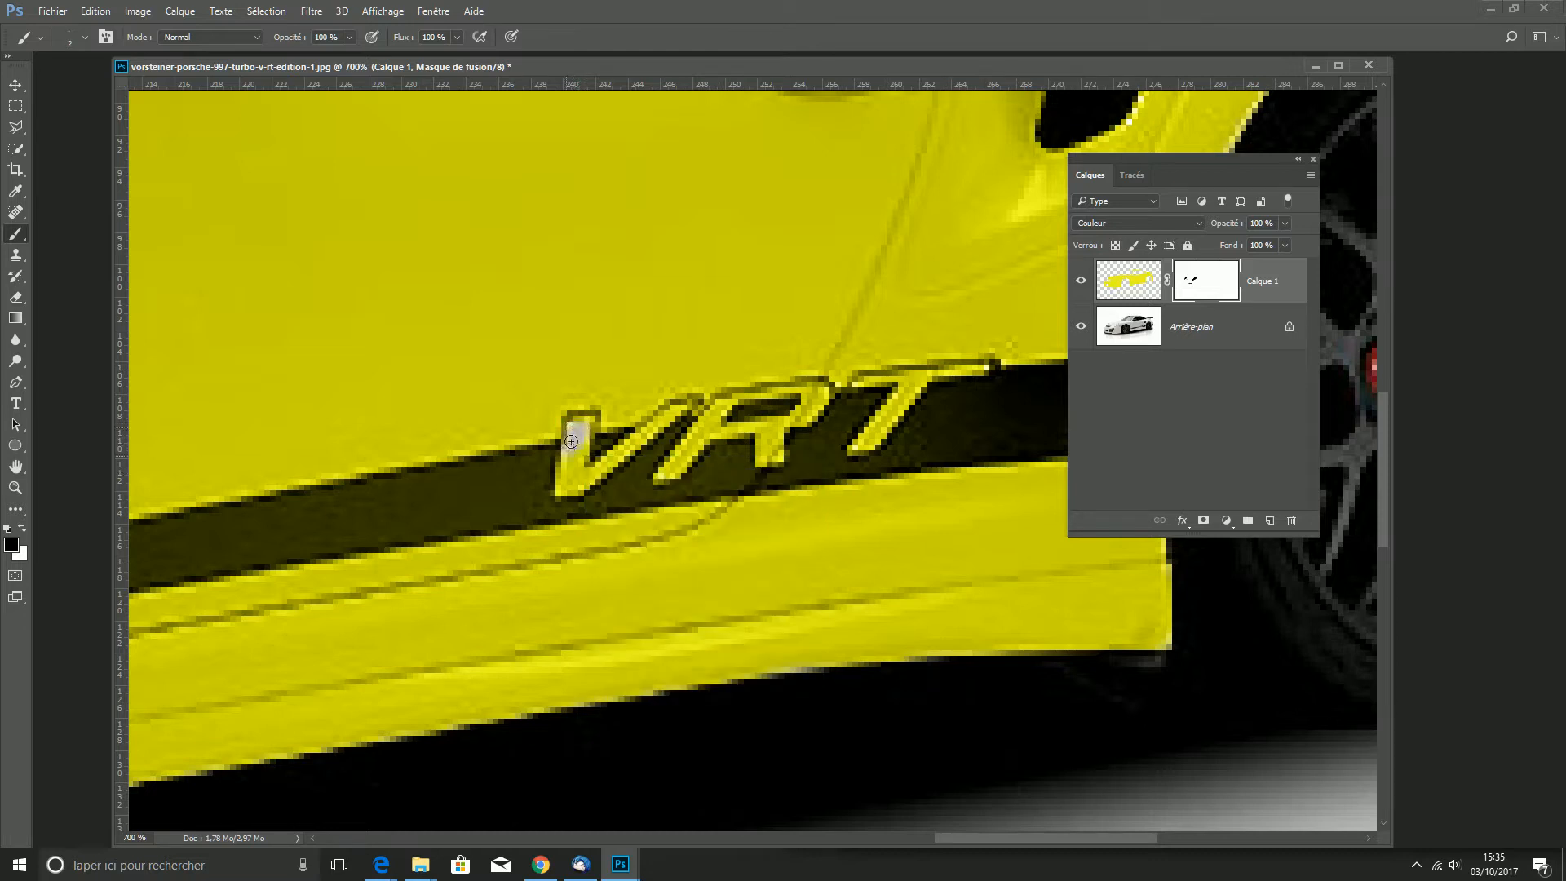
mouse_move(571, 442)
left_mouse_down()
mouse_move(567, 478)
mouse_move(585, 424)
mouse_move(562, 489)
left_mouse_up()
left_click_drag(564, 486, 580, 482)
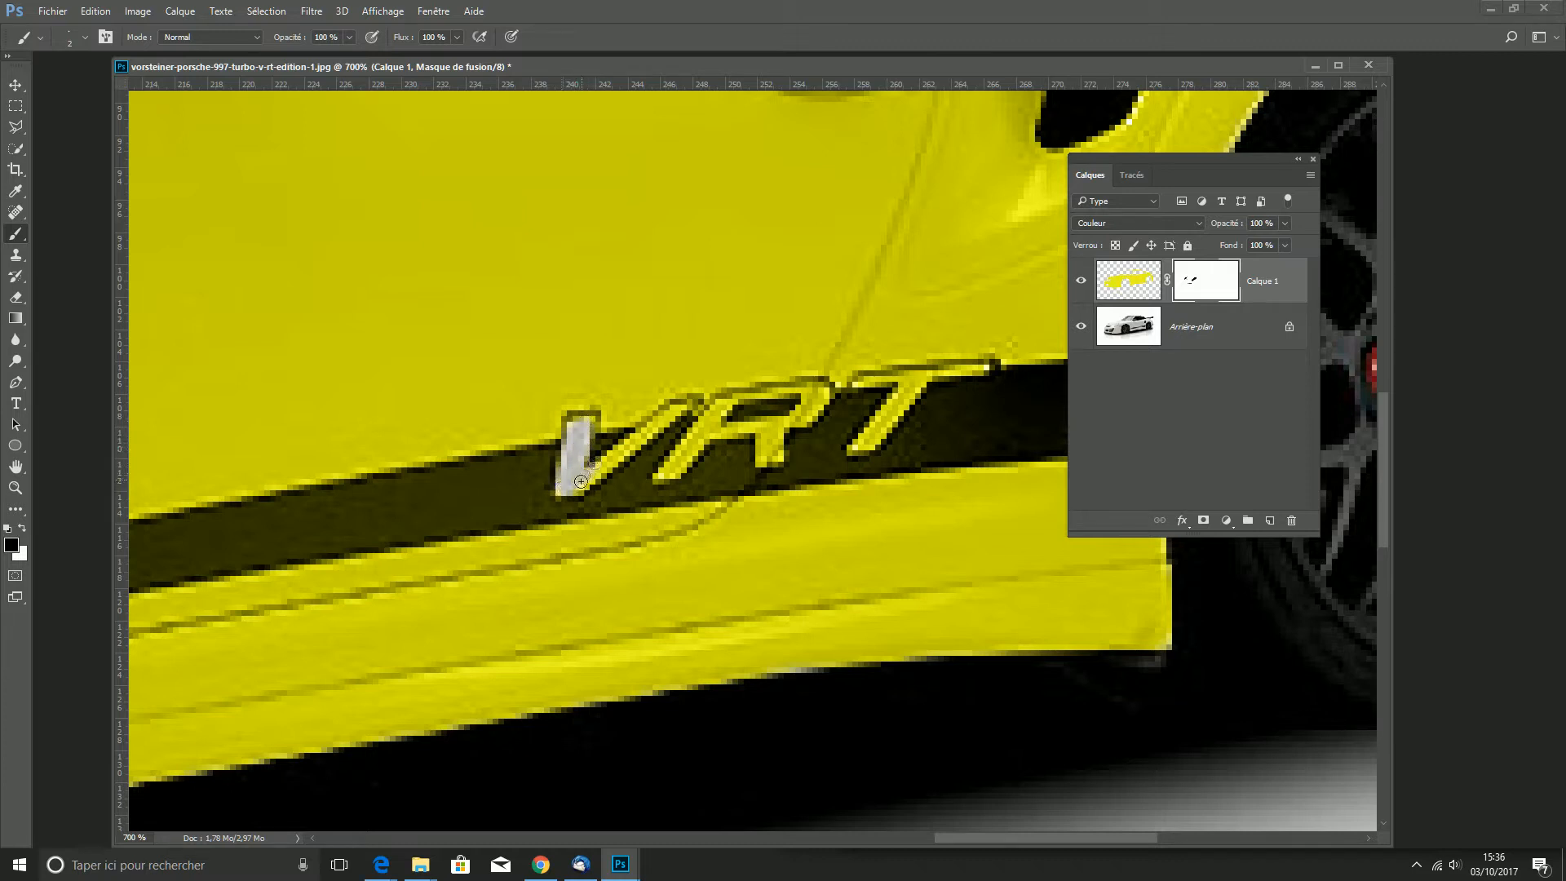
mouse_move(607, 455)
left_mouse_down()
mouse_move(583, 489)
mouse_move(659, 419)
left_mouse_up()
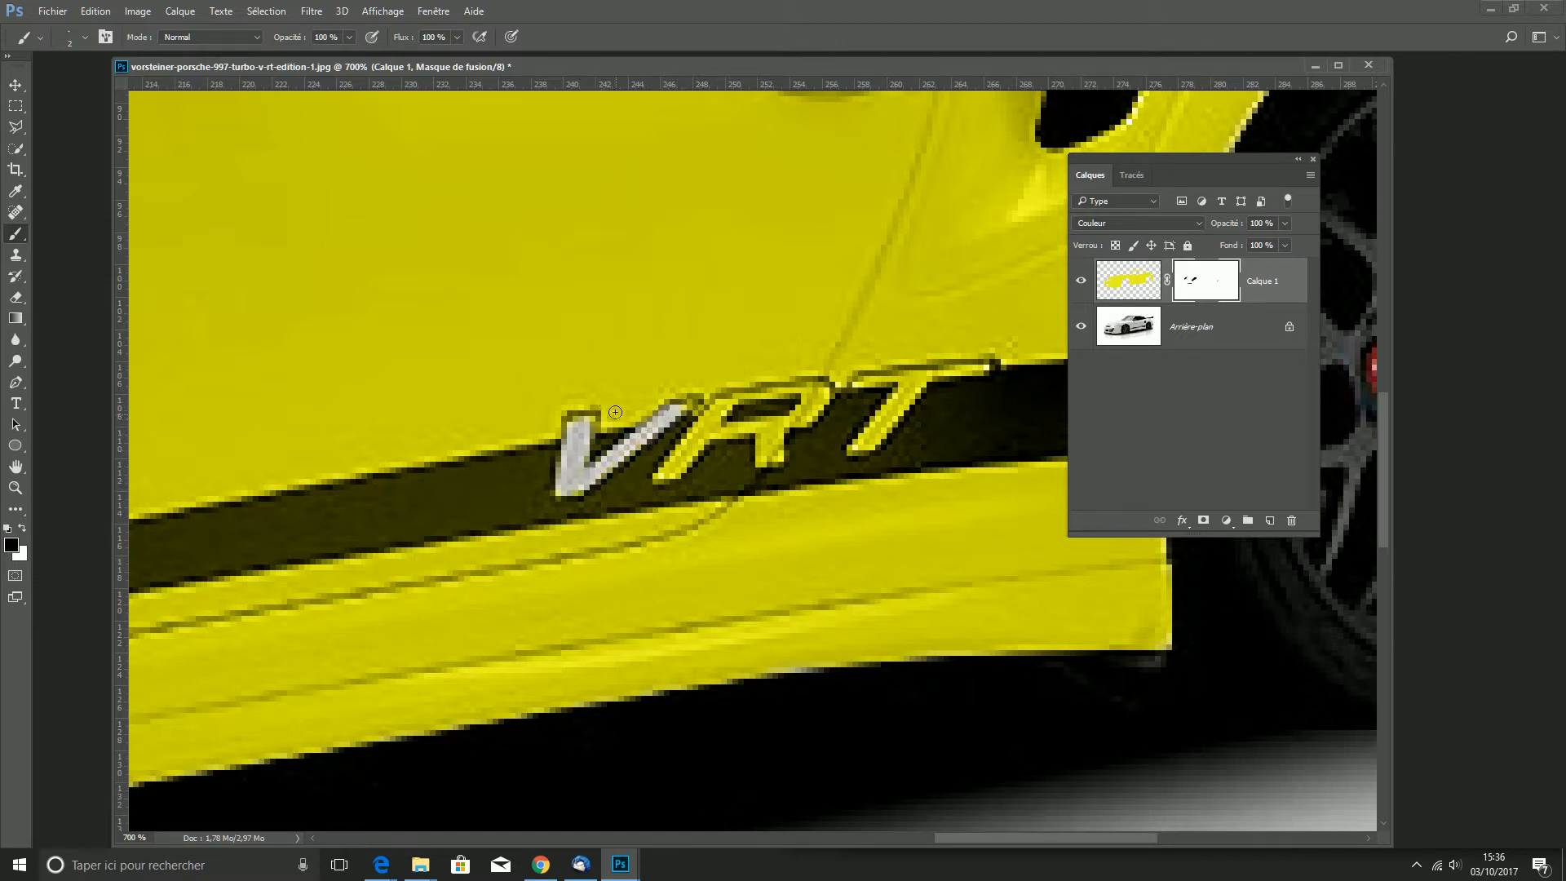
left_click_drag(566, 491, 571, 489)
mouse_move(721, 406)
left_mouse_down()
mouse_move(662, 476)
mouse_move(722, 434)
mouse_move(725, 406)
mouse_move(812, 393)
left_mouse_up()
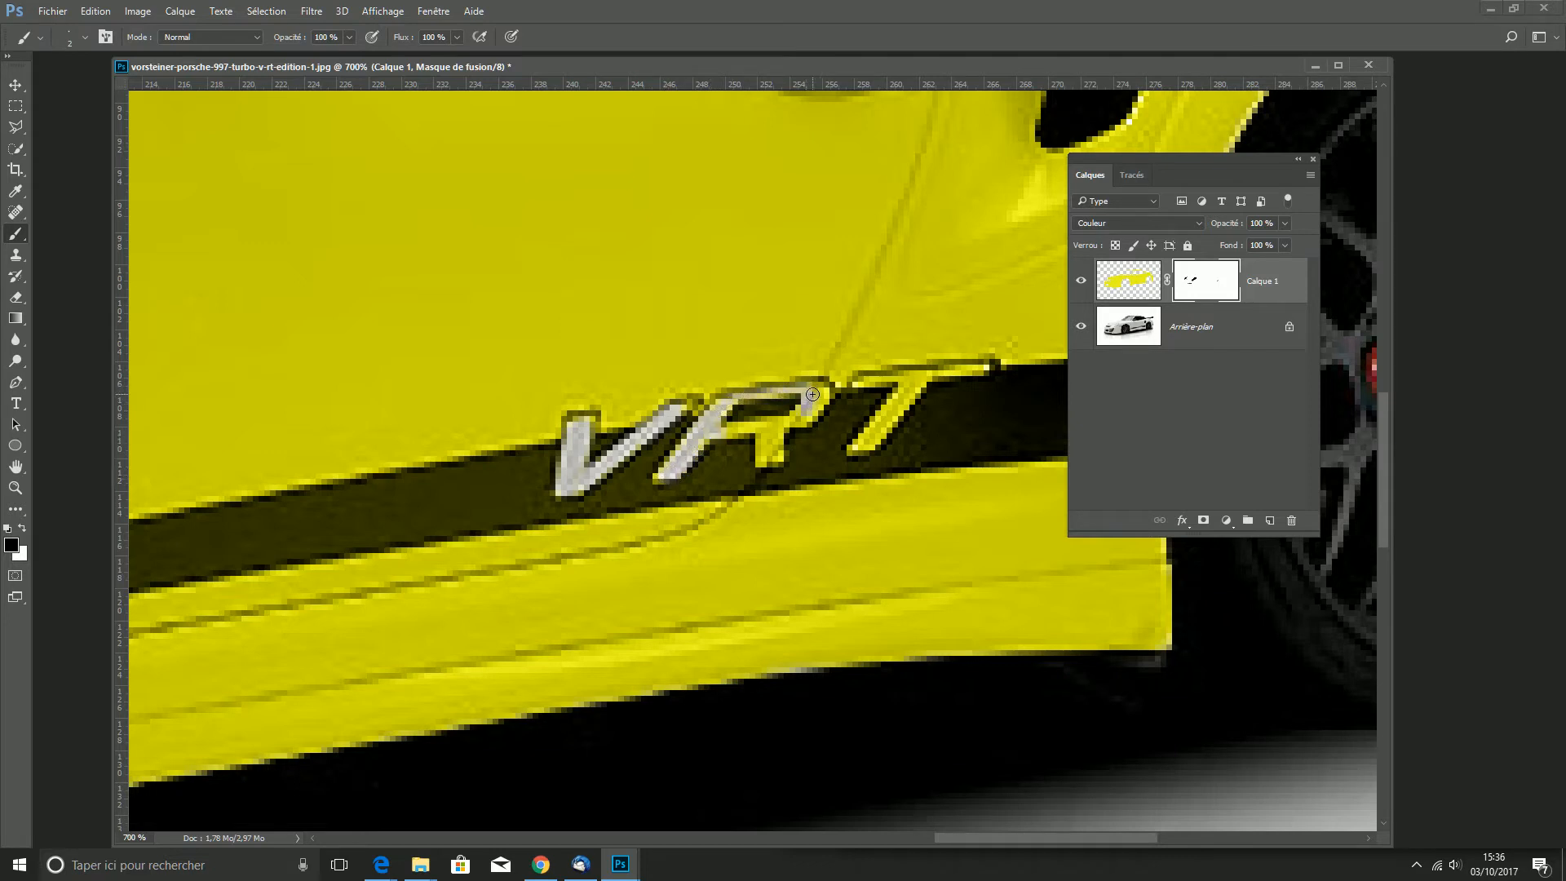
Step: Mask out the side marker light ahead of the front wheel by painting it black on the layer mask
key("ctrl+0")
key("z")
left_click_drag(611, 451, 714, 496)
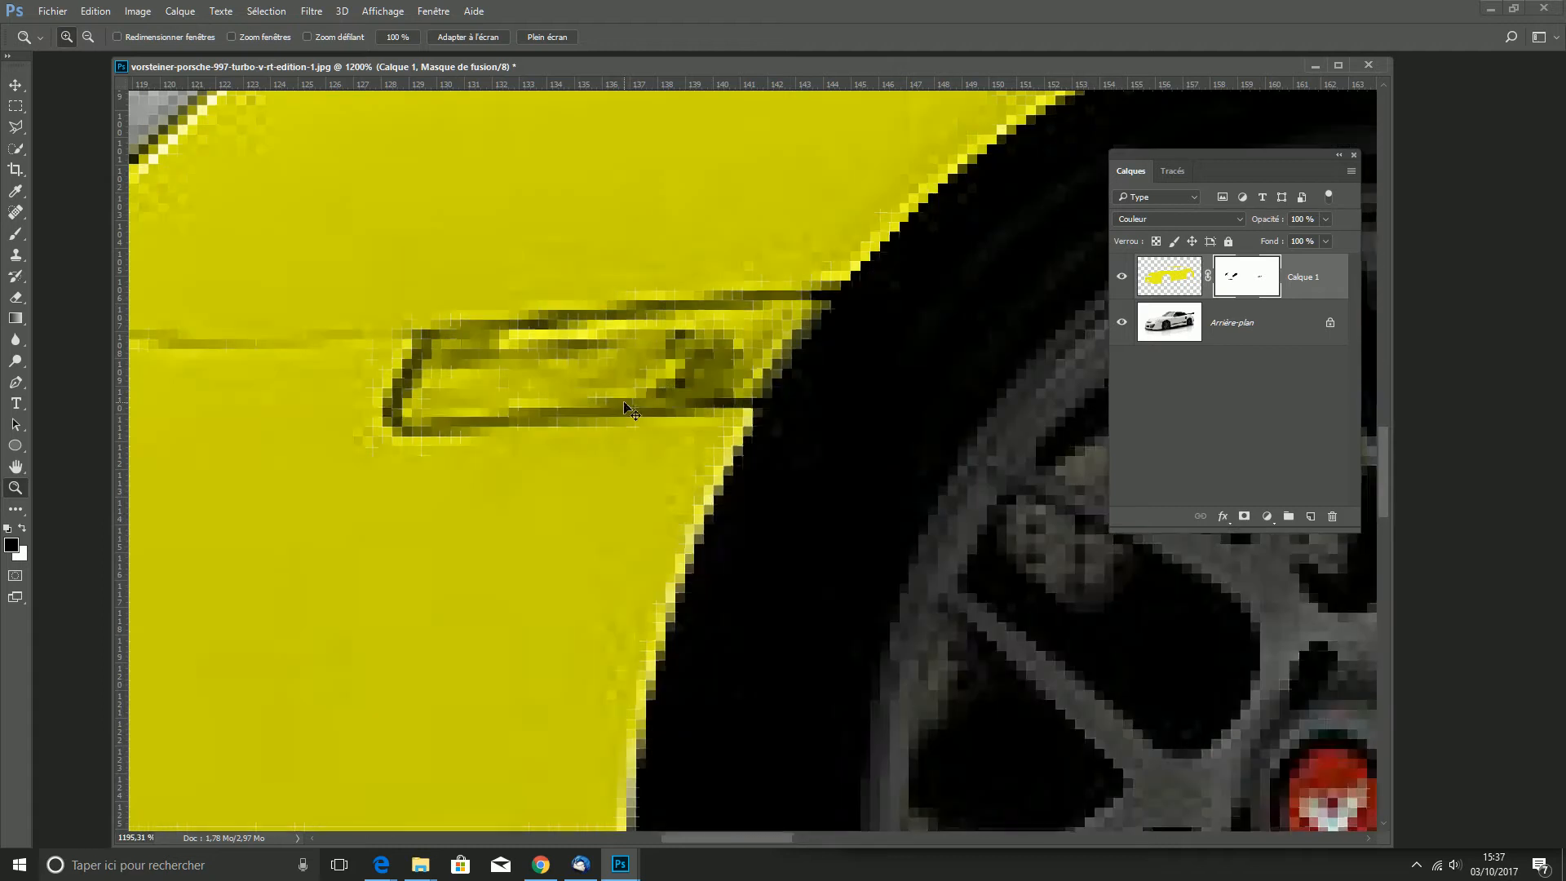
left_click(18, 232)
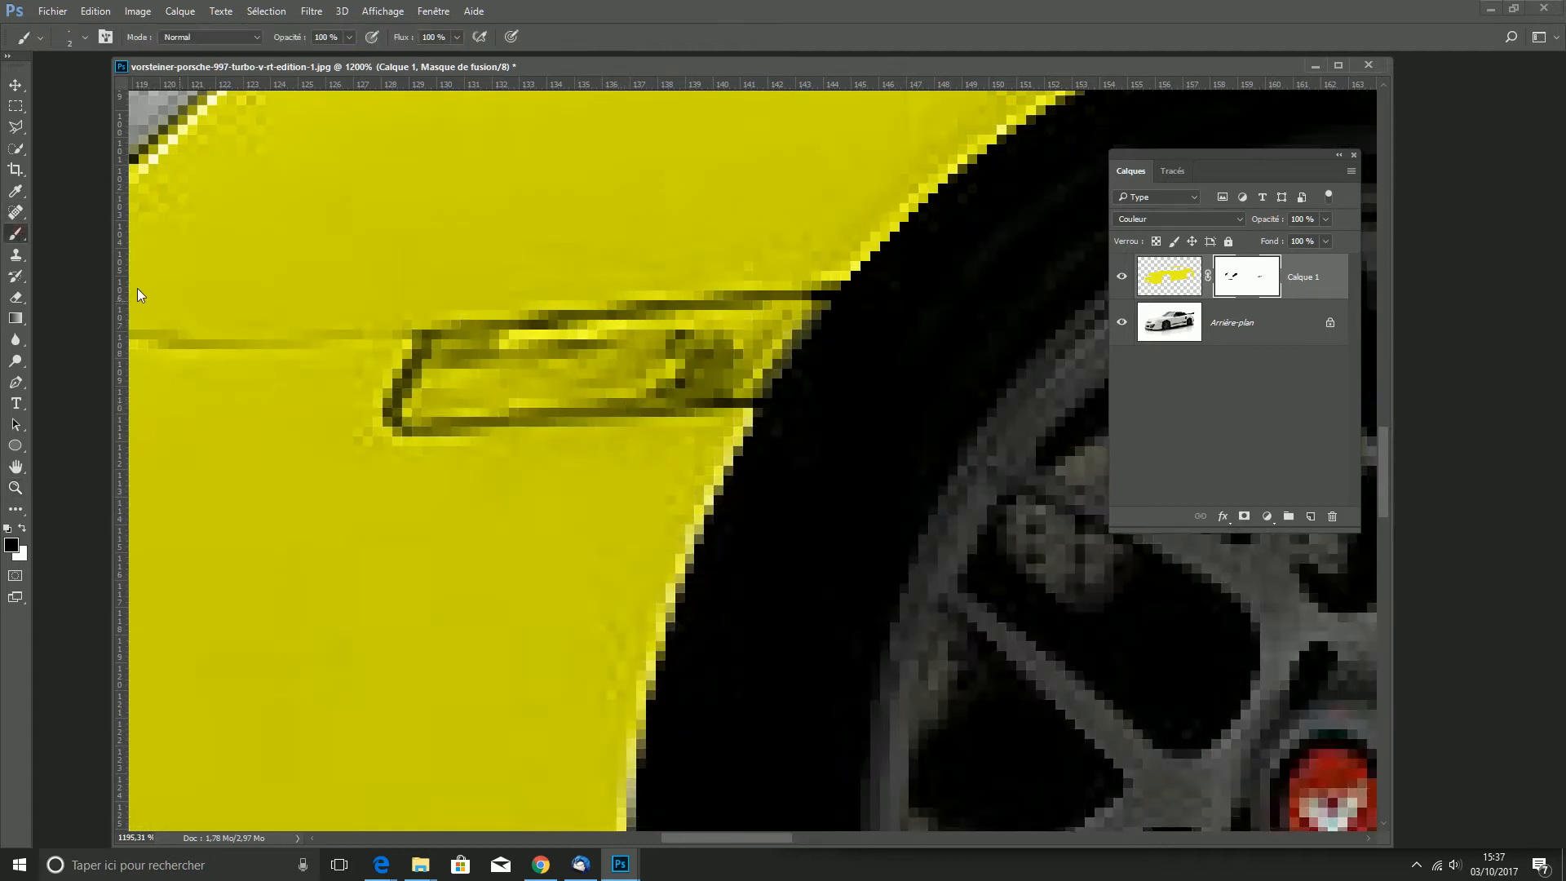
mouse_move(462, 349)
left_mouse_down()
mouse_move(420, 378)
mouse_move(491, 353)
mouse_move(414, 402)
mouse_move(421, 416)
mouse_move(588, 355)
mouse_move(507, 341)
mouse_move(808, 306)
mouse_move(754, 369)
left_mouse_up()
mouse_move(599, 368)
left_mouse_down()
mouse_move(482, 365)
mouse_move(596, 370)
mouse_move(549, 385)
mouse_move(546, 404)
mouse_move(618, 386)
mouse_move(641, 362)
mouse_move(608, 336)
mouse_move(690, 337)
left_mouse_up()
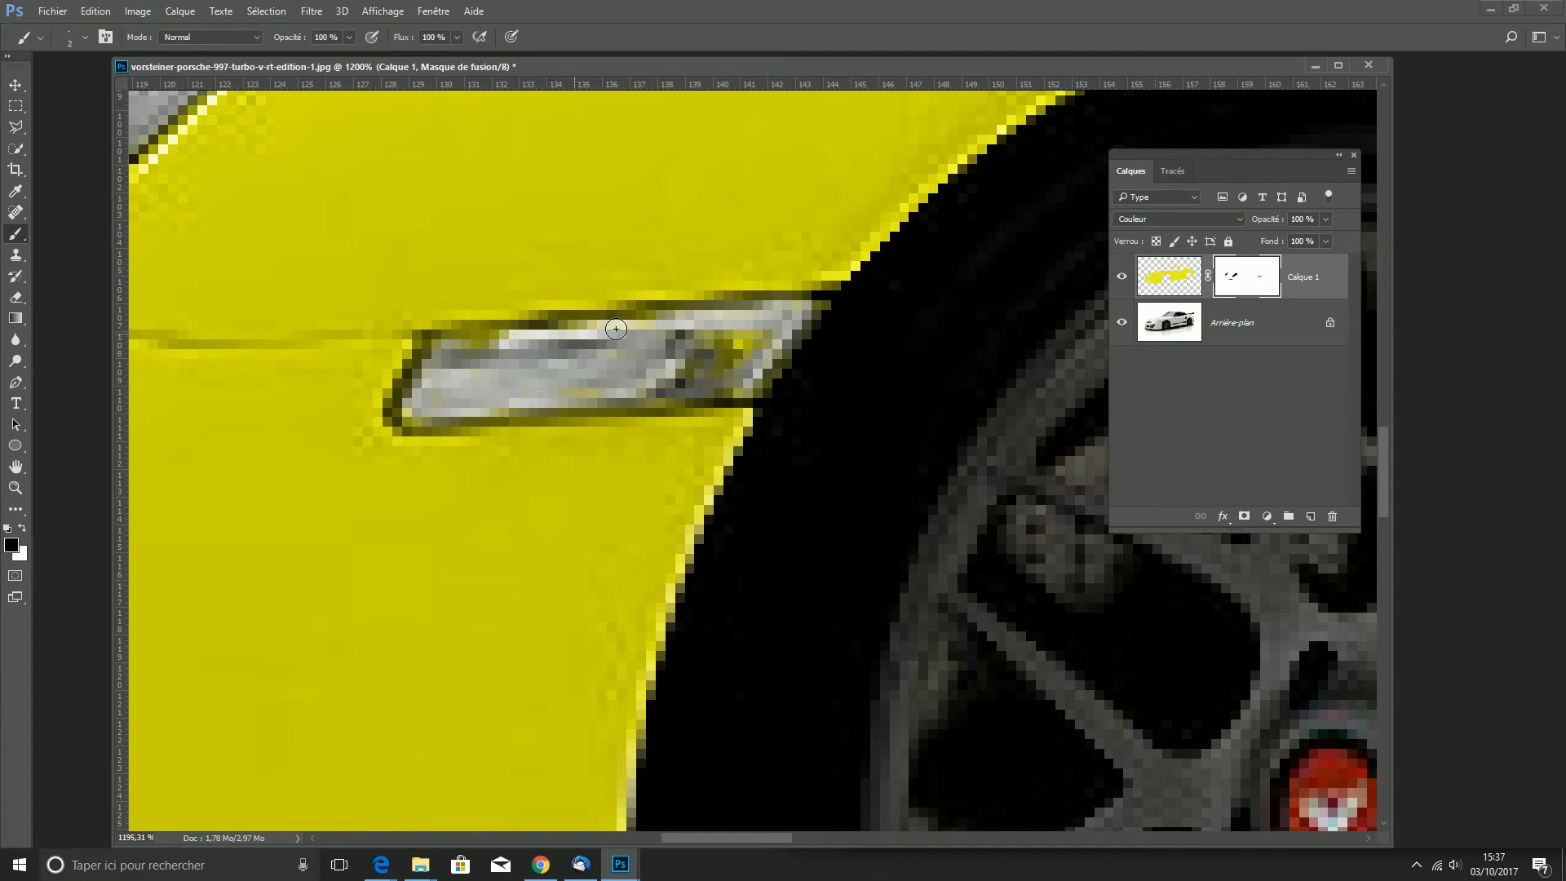